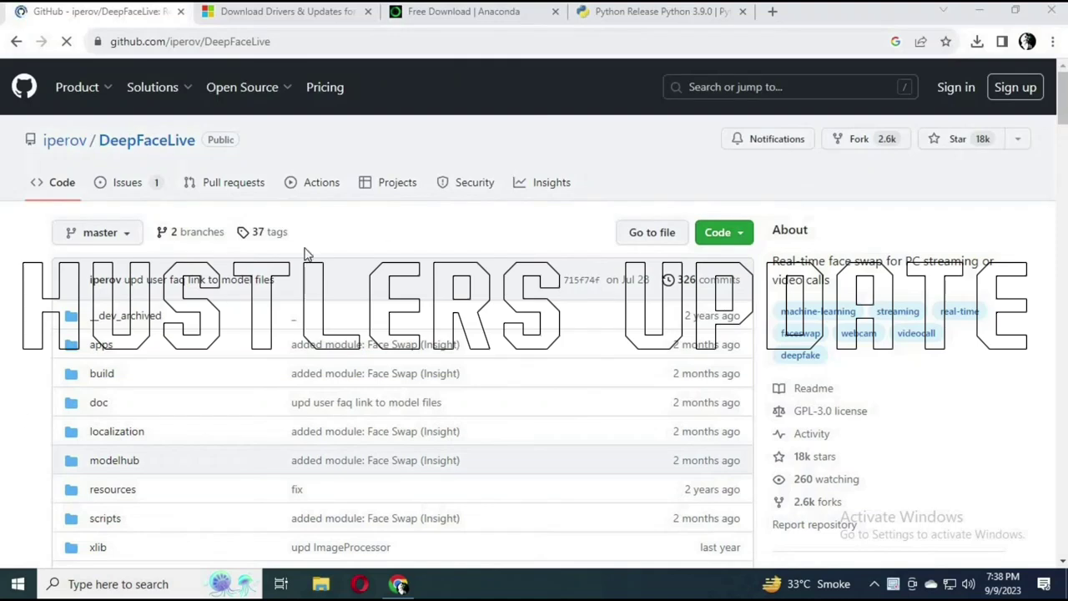
Step: Examine the DeepFaceLive repository page on GitHub, including its web address and file list
{"action": "left_click", "coordinate": [279, 41]}
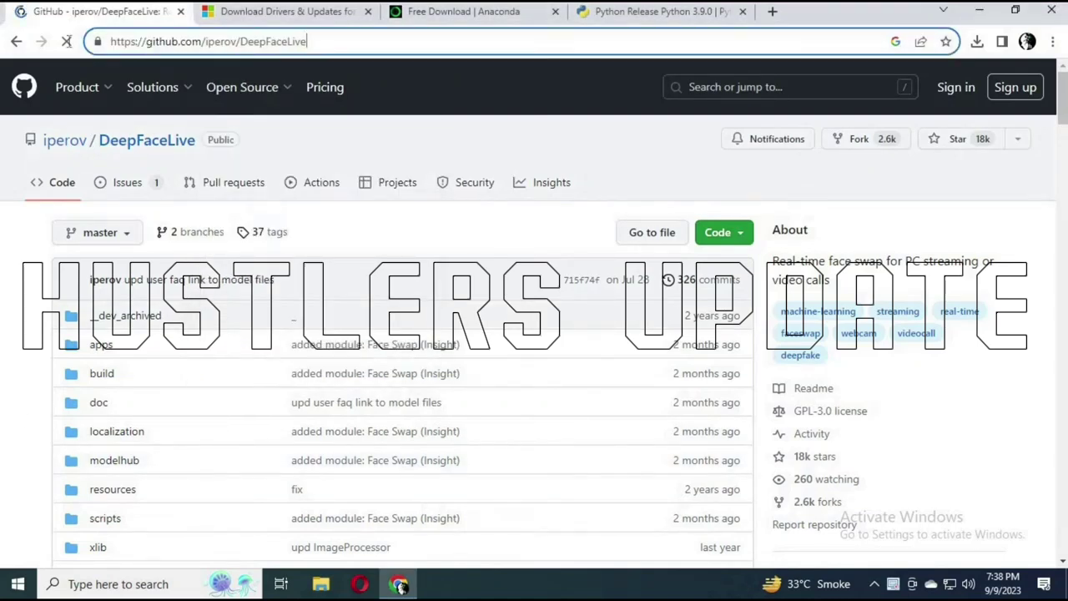
{"action": "triple_click", "coordinate": [310, 43]}
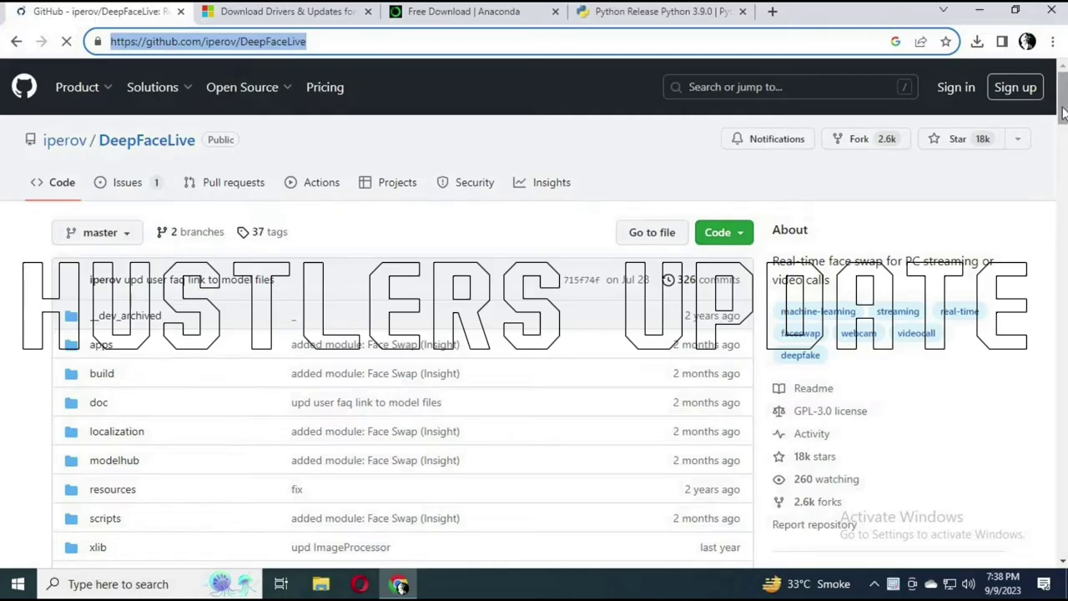
{"action": "left_click_drag", "start_coordinate": [1063, 108], "coordinate": [1063, 123]}
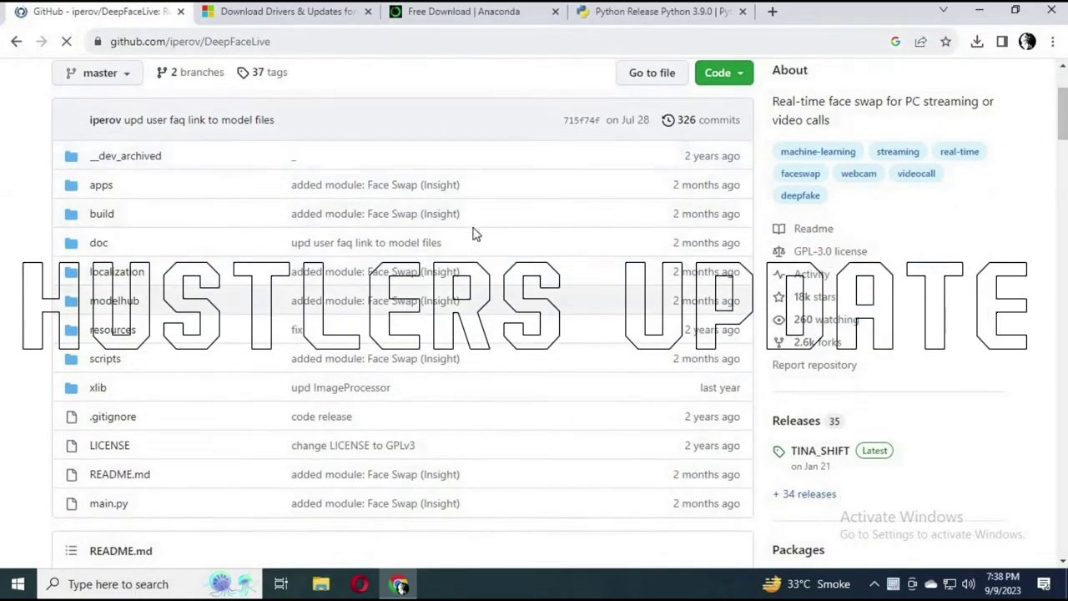
{"action": "scroll", "coordinate": [489, 222], "scroll_direction": "up", "scroll_amount": 2}
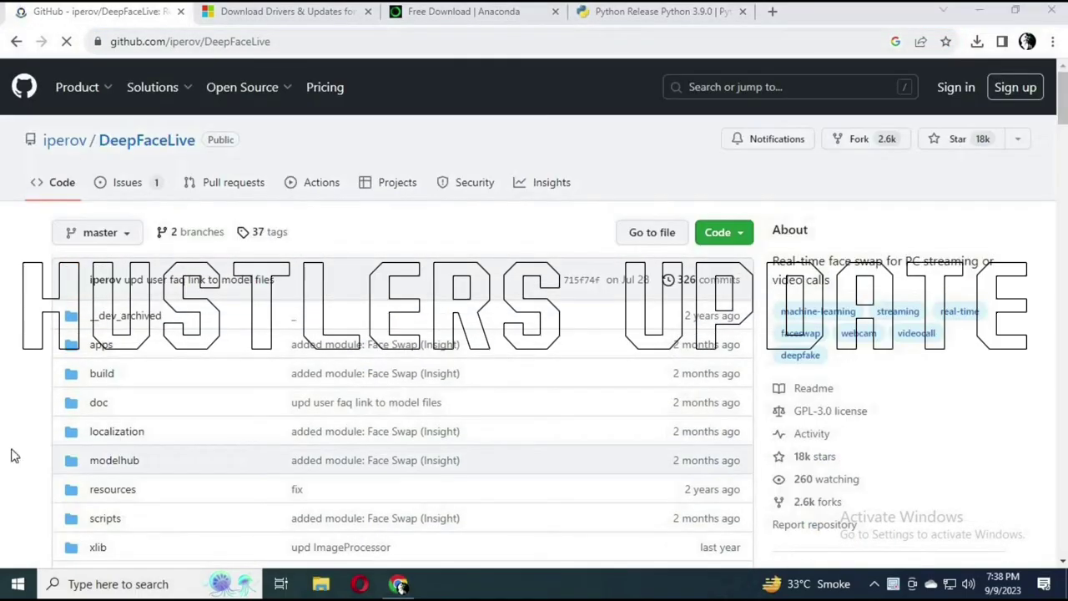
{"action": "left_click", "coordinate": [280, 41]}
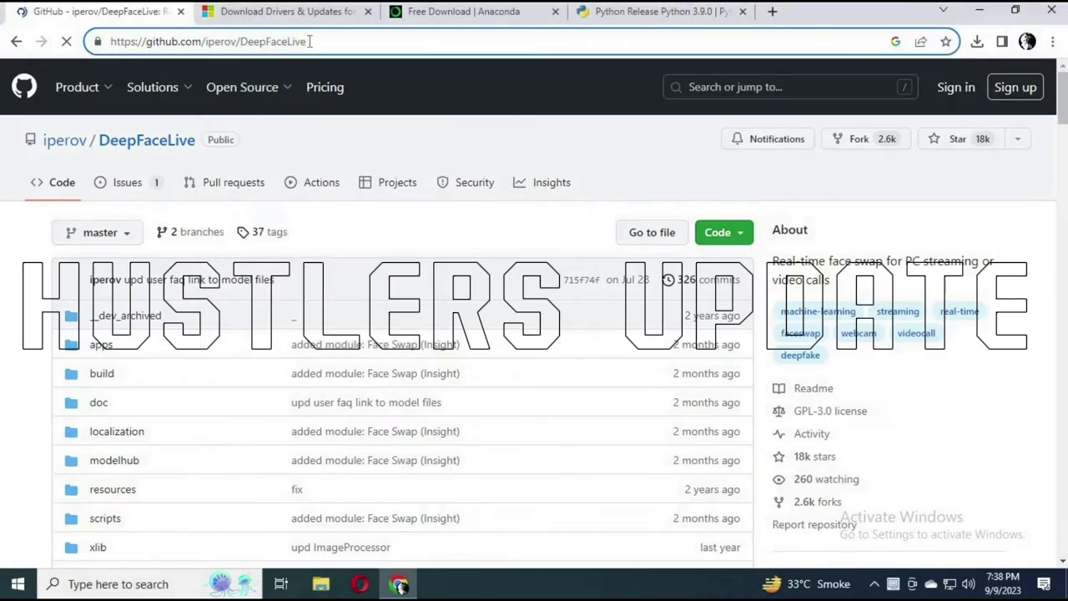
{"action": "left_click_drag", "start_coordinate": [309, 41], "coordinate": [108, 41]}
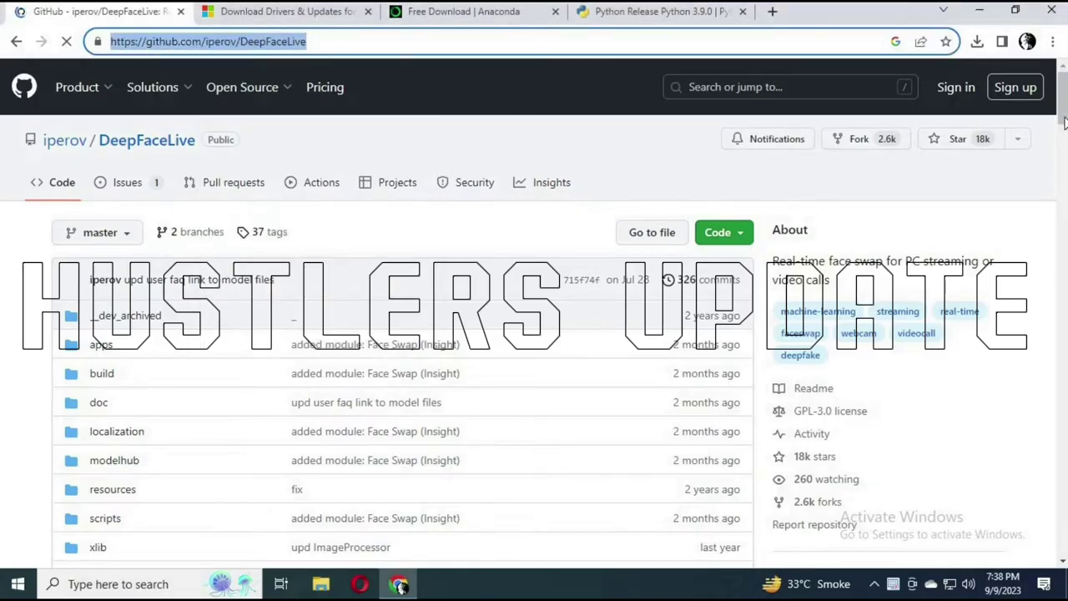
{"action": "left_click_drag", "start_coordinate": [1064, 121], "coordinate": [1064, 139]}
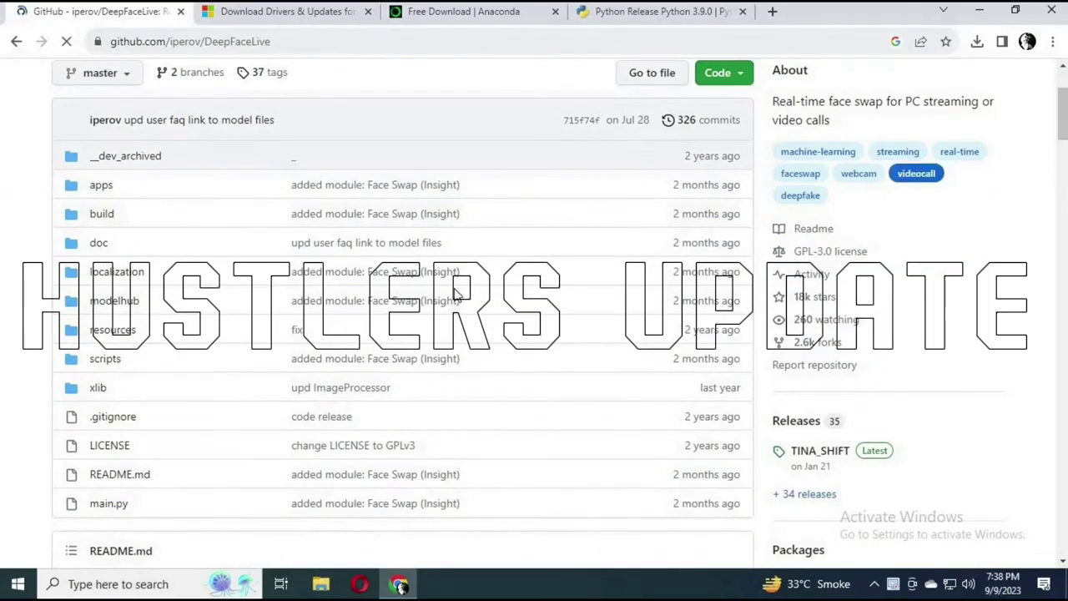
{"action": "scroll", "coordinate": [460, 219], "scroll_direction": "up", "scroll_amount": 2}
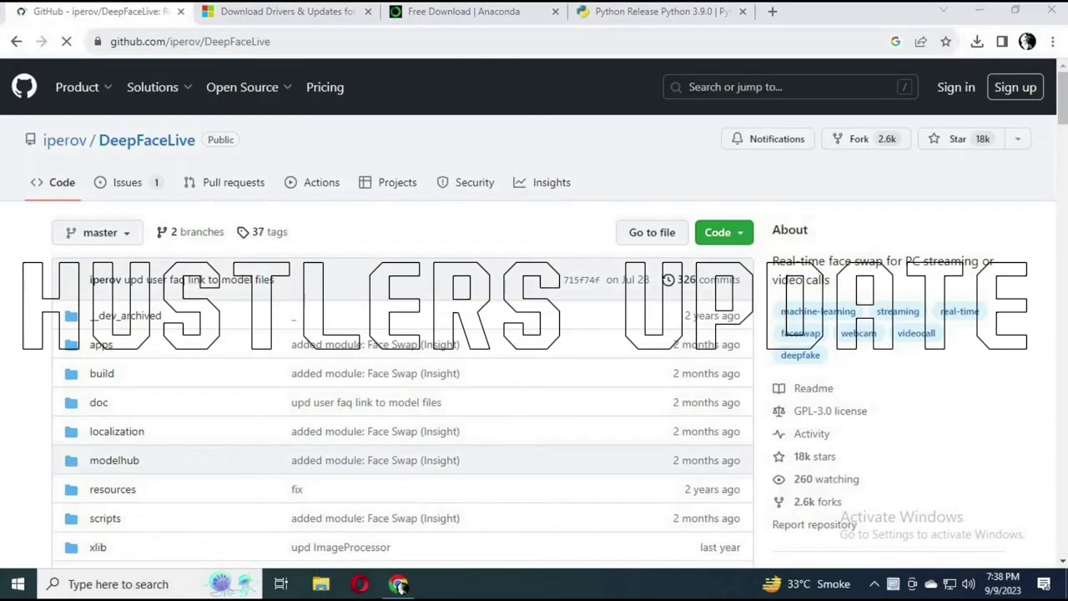
{"action": "left_click", "coordinate": [278, 41]}
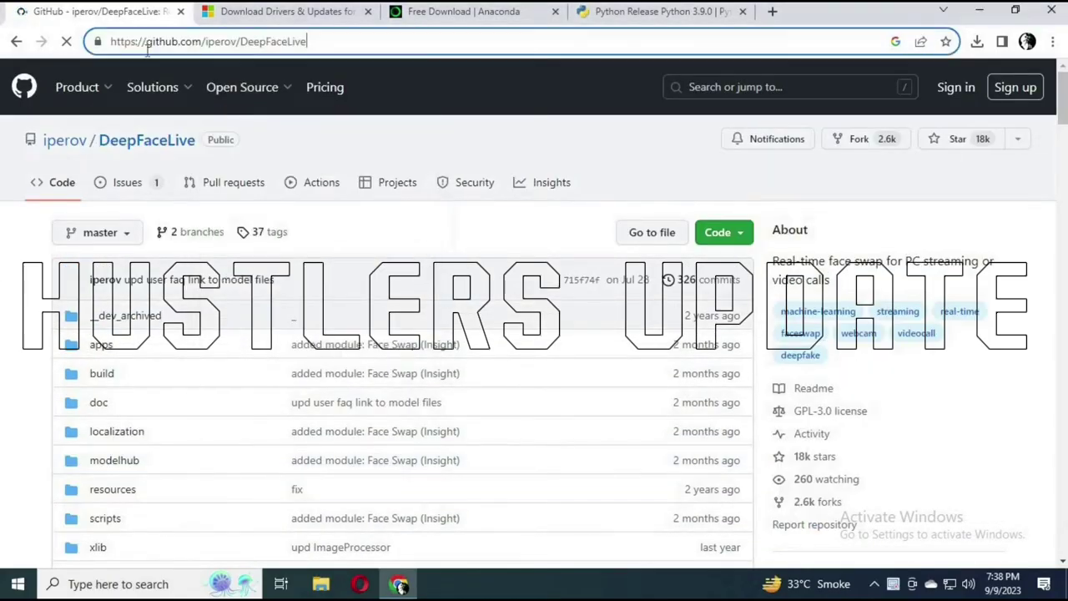
{"action": "left_click", "coordinate": [311, 44]}
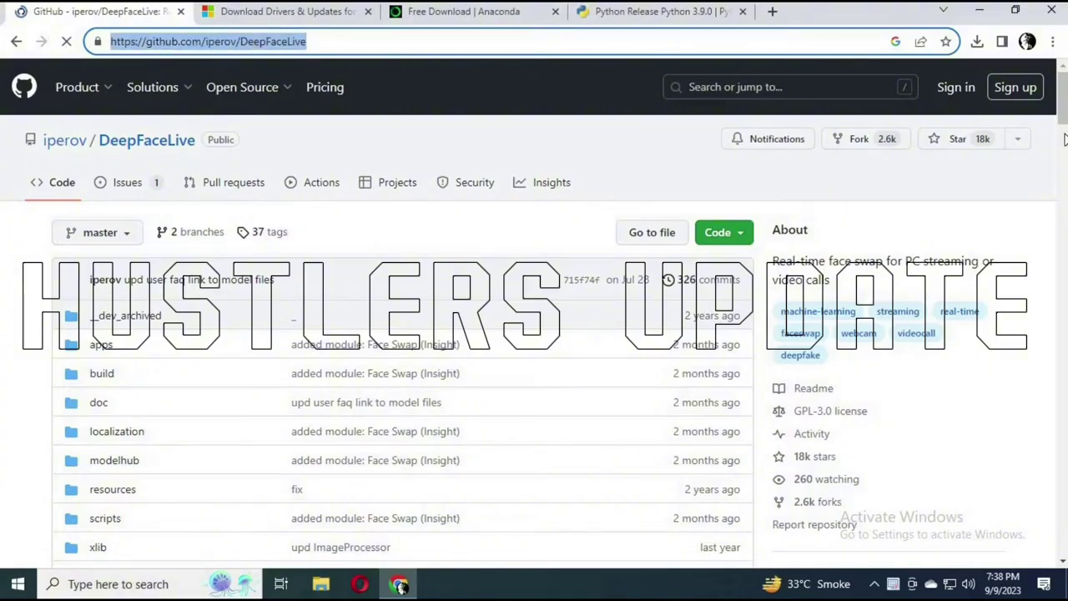
{"action": "left_click_drag", "start_coordinate": [1064, 114], "coordinate": [1063, 130]}
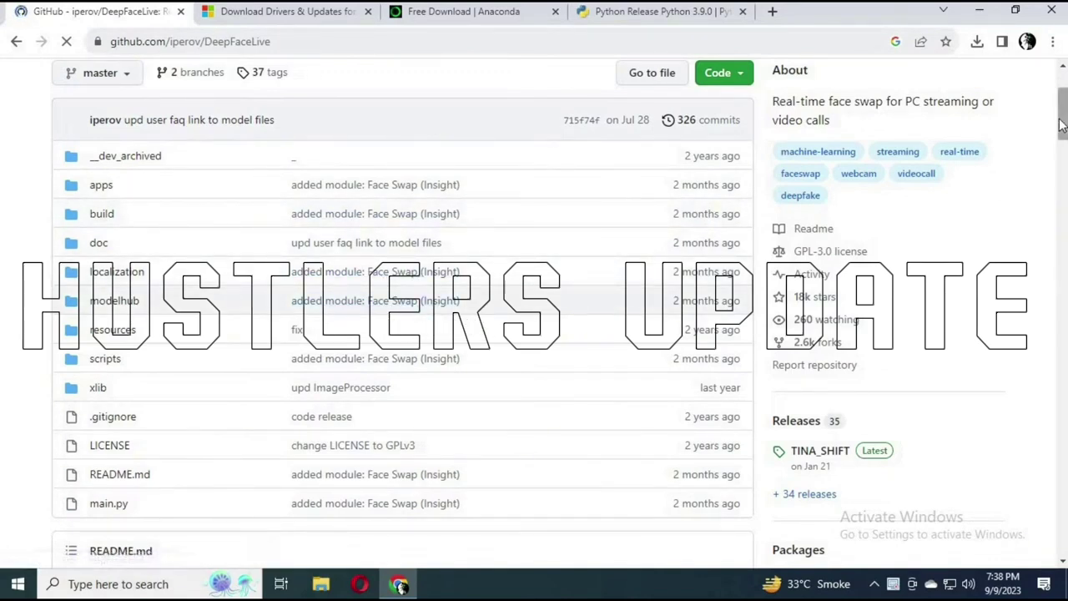
Step: Find the System requirements section in the README and highlight the DirectX12 compatible graphics card line
{"action": "left_click_drag", "start_coordinate": [1061, 129], "coordinate": [1064, 509]}
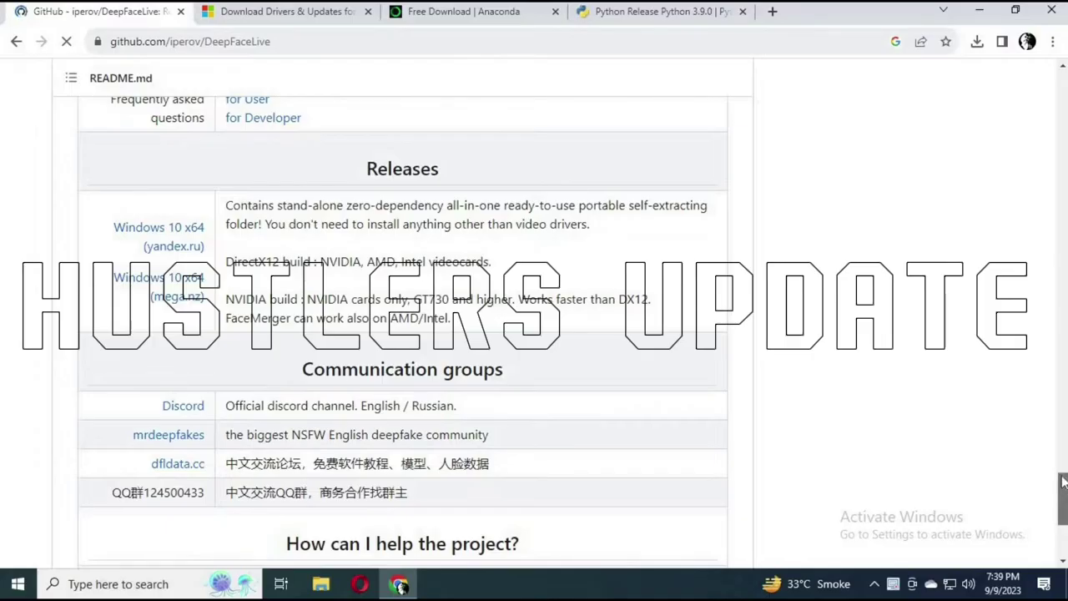
{"action": "left_click_drag", "start_coordinate": [1063, 482], "coordinate": [1064, 421]}
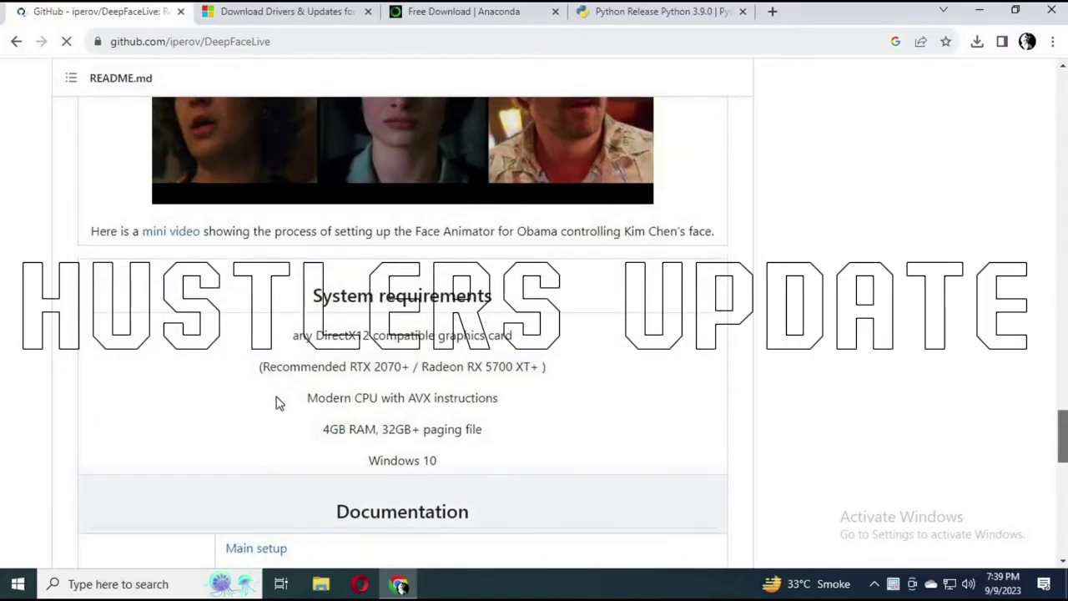
{"action": "left_click_drag", "start_coordinate": [301, 336], "coordinate": [512, 336]}
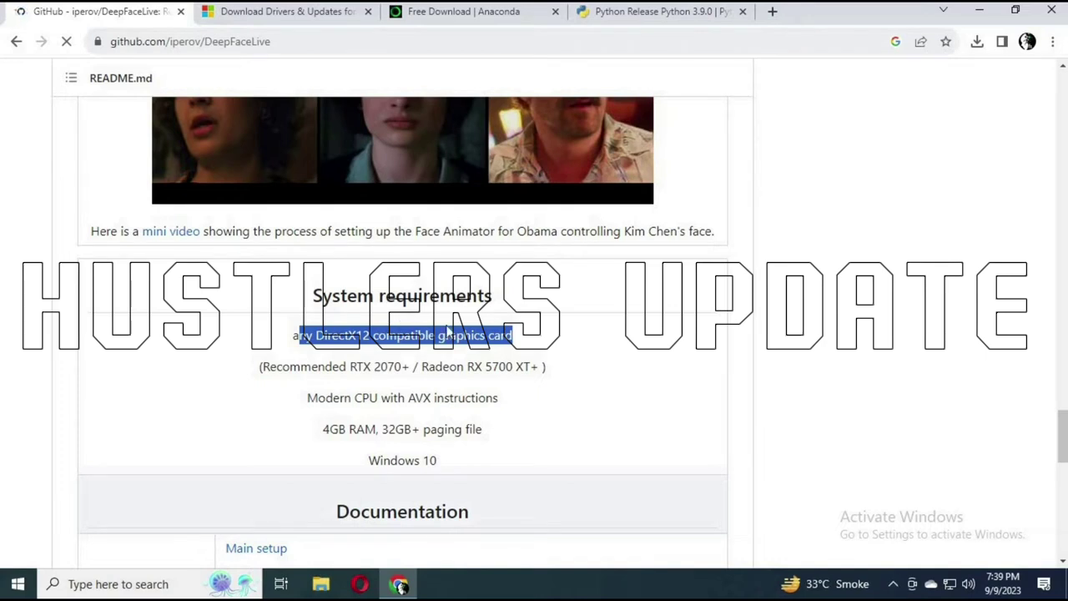
{"action": "left_click", "coordinate": [401, 586]}
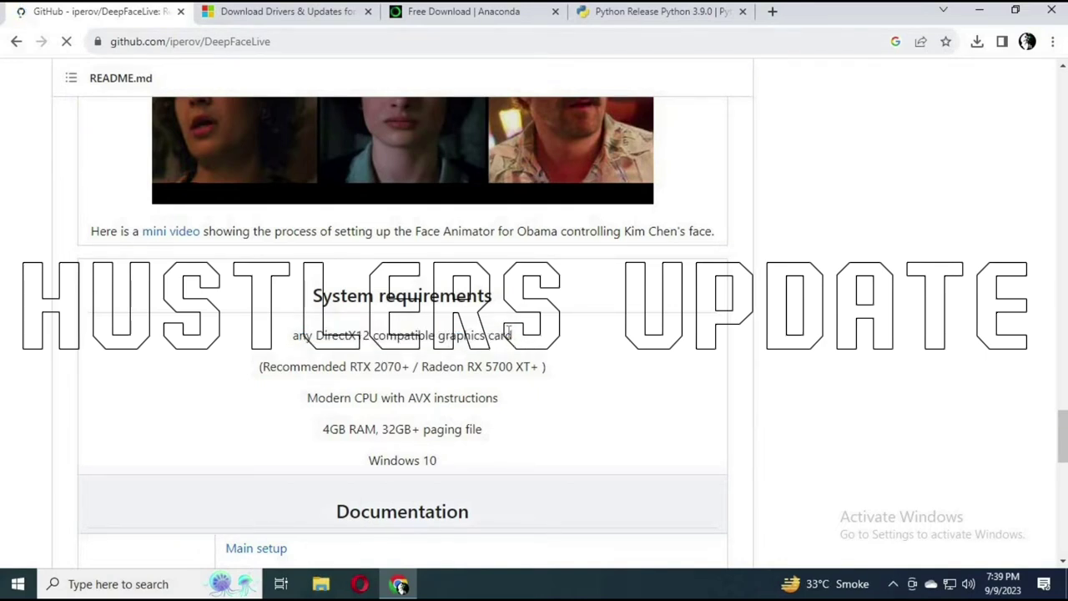
{"action": "left_click_drag", "start_coordinate": [298, 335], "coordinate": [512, 335]}
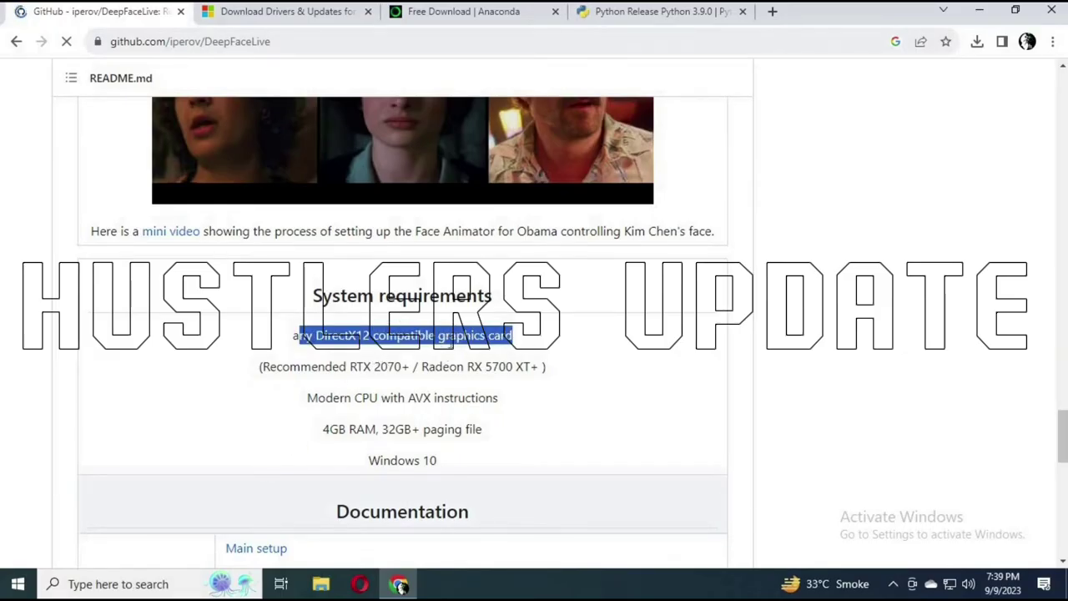
{"action": "left_click", "coordinate": [386, 342]}
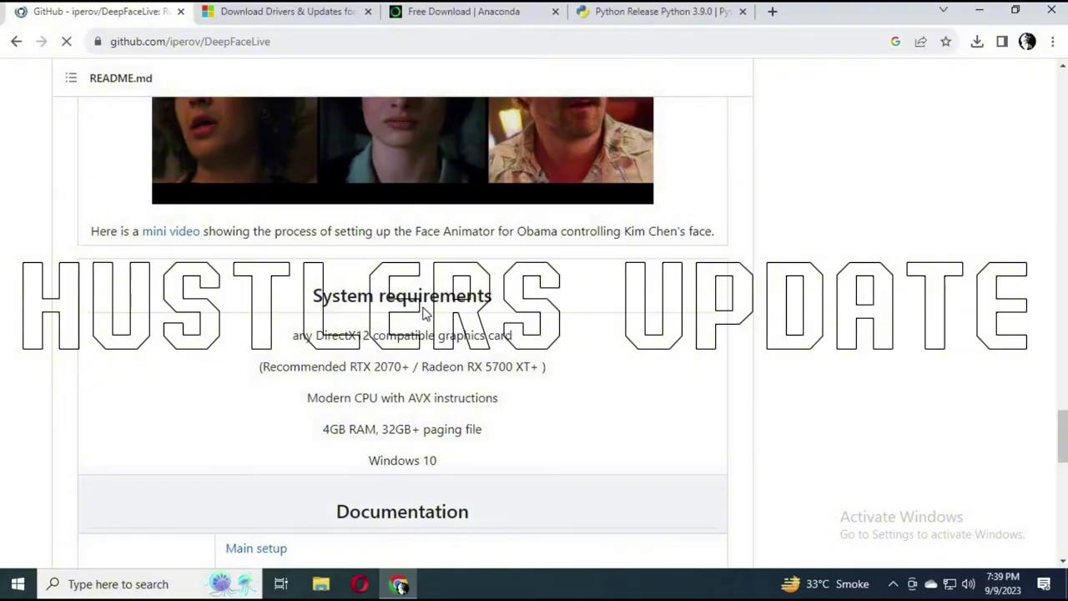
Step: Search Windows for dxdiag and run it as administrator to open the DirectX Diagnostic Tool
{"action": "left_click", "coordinate": [126, 589]}
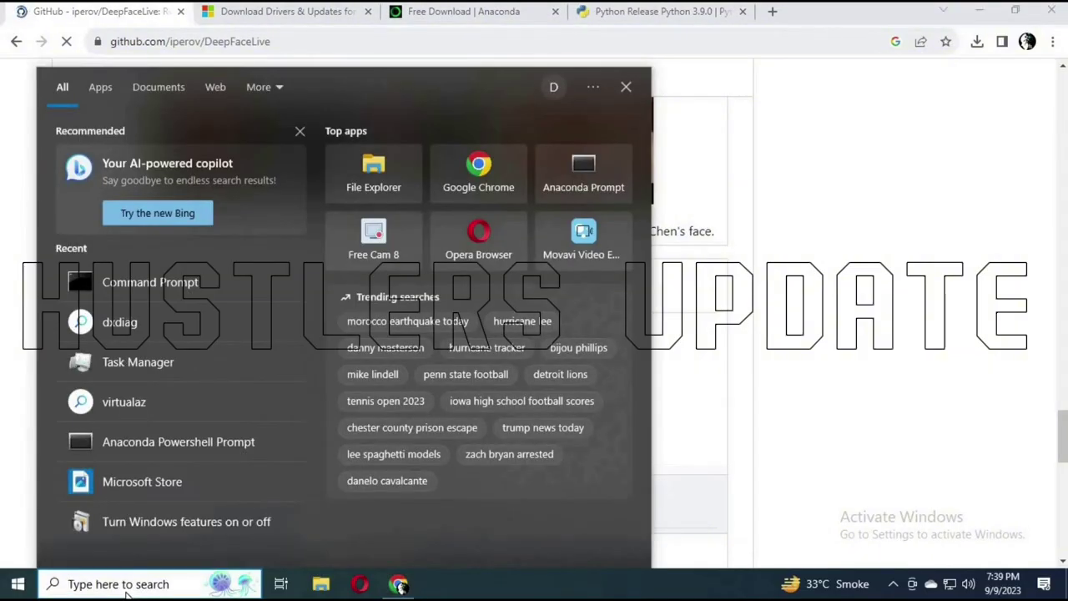
{"action": "type", "text": "dxdia"}
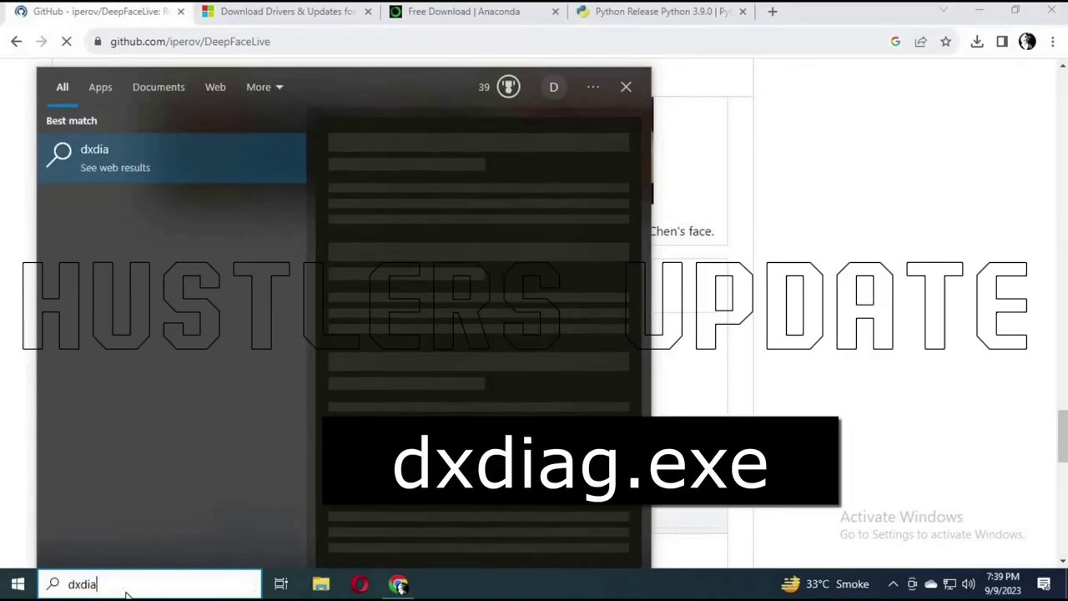
{"action": "type", "text": "g"}
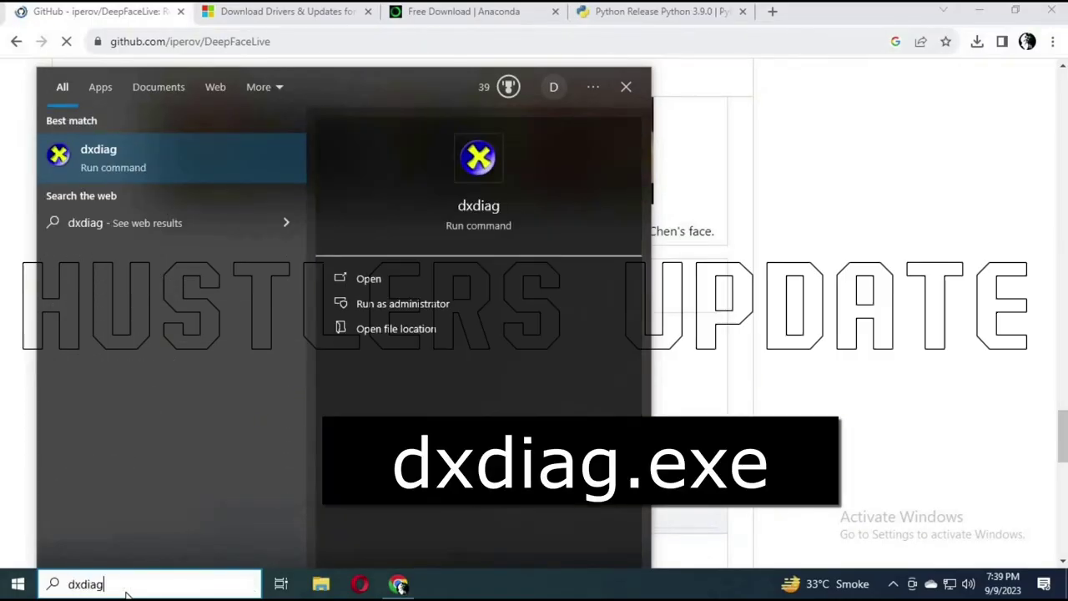
{"action": "left_click", "coordinate": [392, 303]}
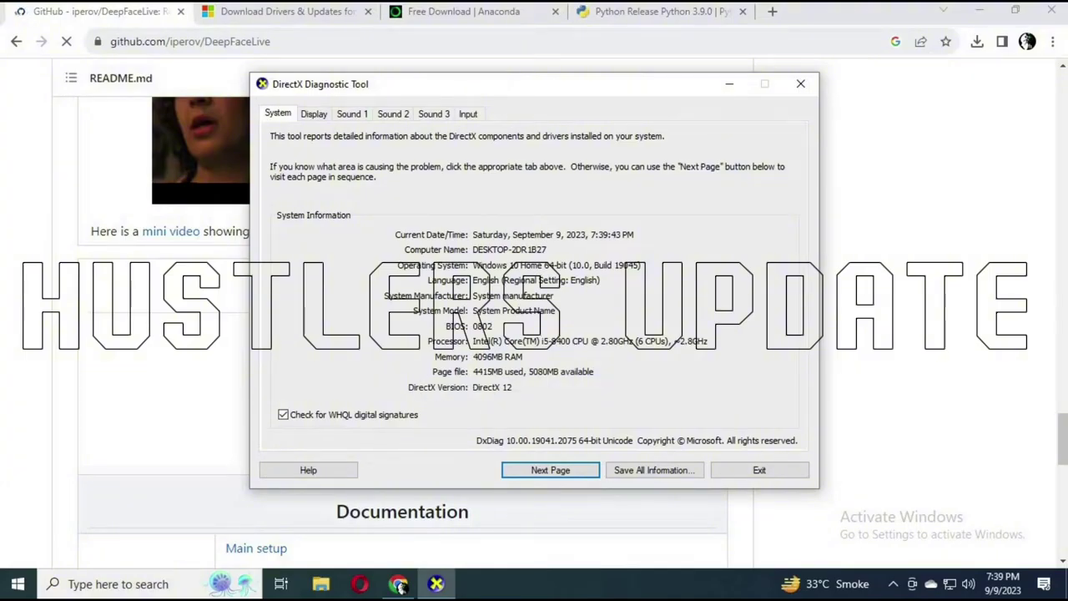
Step: Switch to the Microsoft Download Center in Chrome and open the Windows 10 download page from its Windows downloads
{"action": "left_click", "coordinate": [260, 13]}
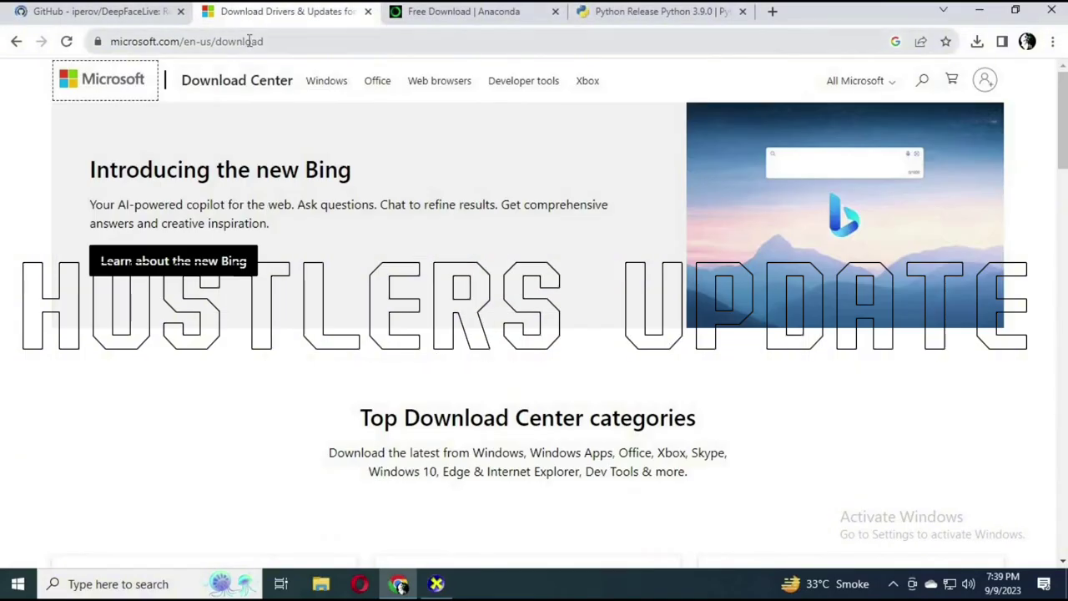
{"action": "left_click", "coordinate": [202, 48]}
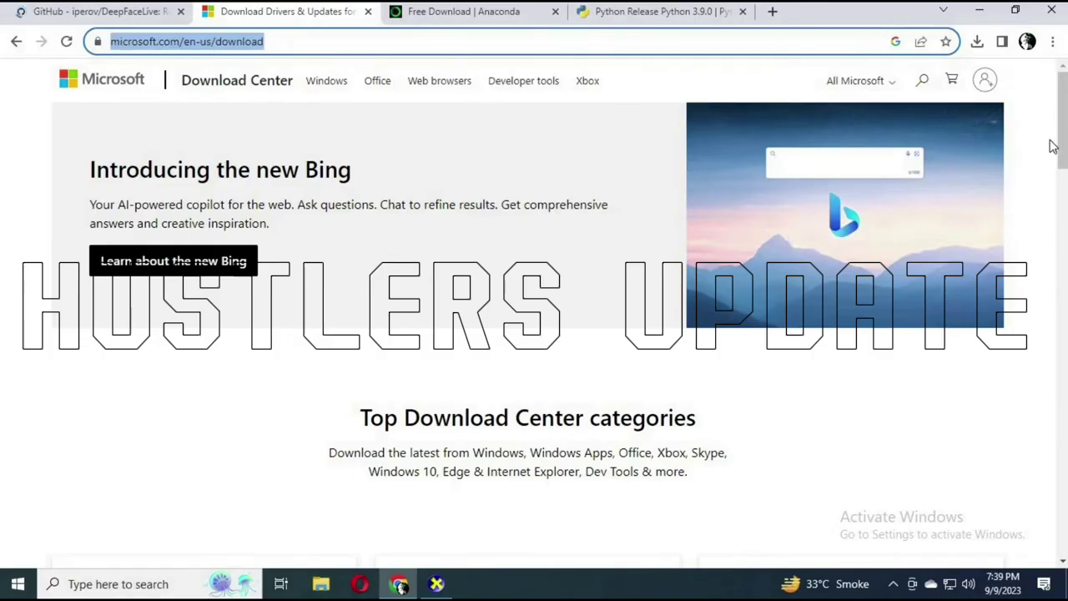
{"action": "left_click_drag", "start_coordinate": [1053, 143], "coordinate": [1048, 205]}
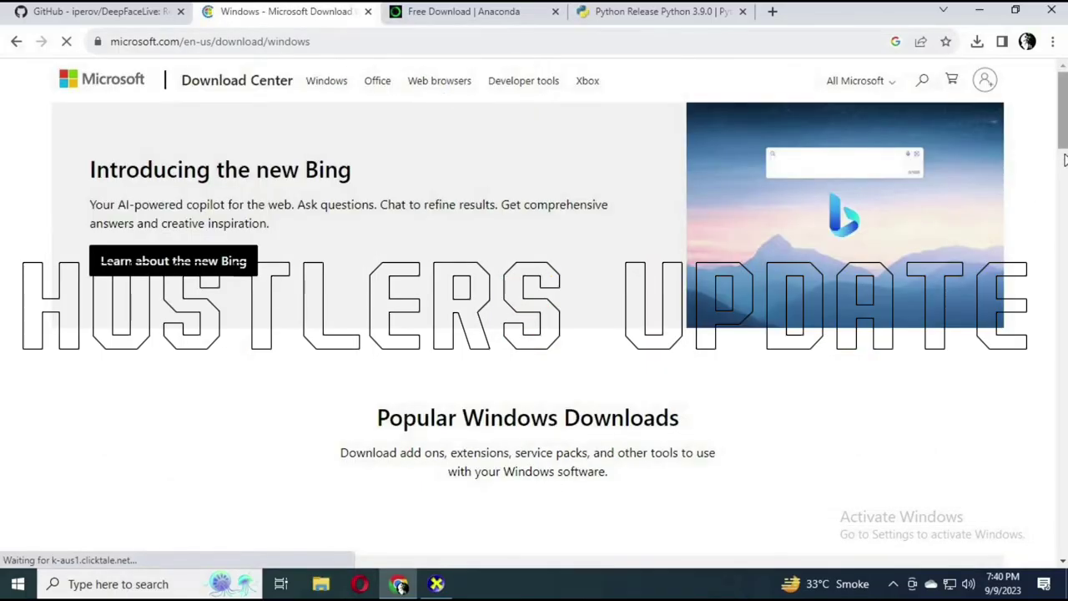
{"action": "scroll", "coordinate": [1064, 146], "scroll_direction": "down", "scroll_amount": 8}
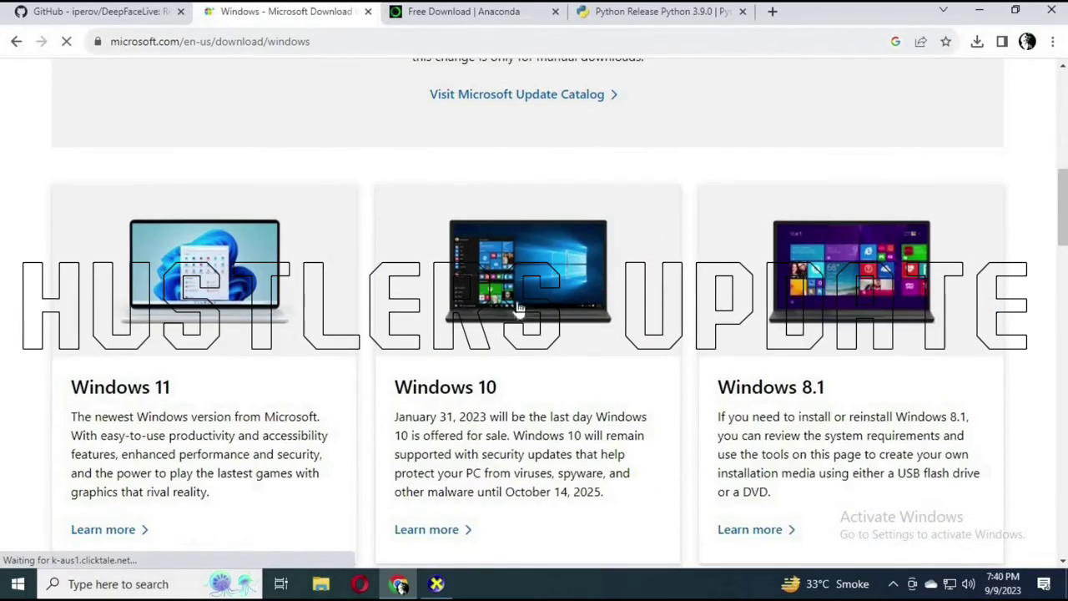
{"action": "left_click", "coordinate": [513, 306]}
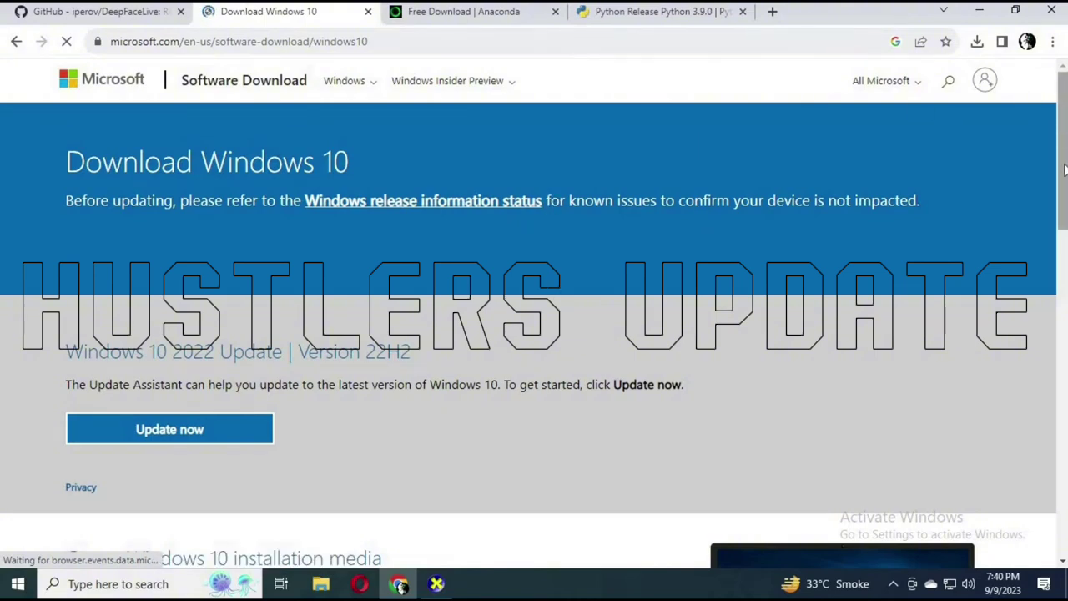
Step: Review the Windows 10 download page and the browser's recent downloads, and close the Microsoft page
{"action": "scroll", "coordinate": [1064, 170], "scroll_direction": "down", "scroll_amount": 1}
{"action": "scroll", "coordinate": [1064, 242], "scroll_direction": "down", "scroll_amount": 4}
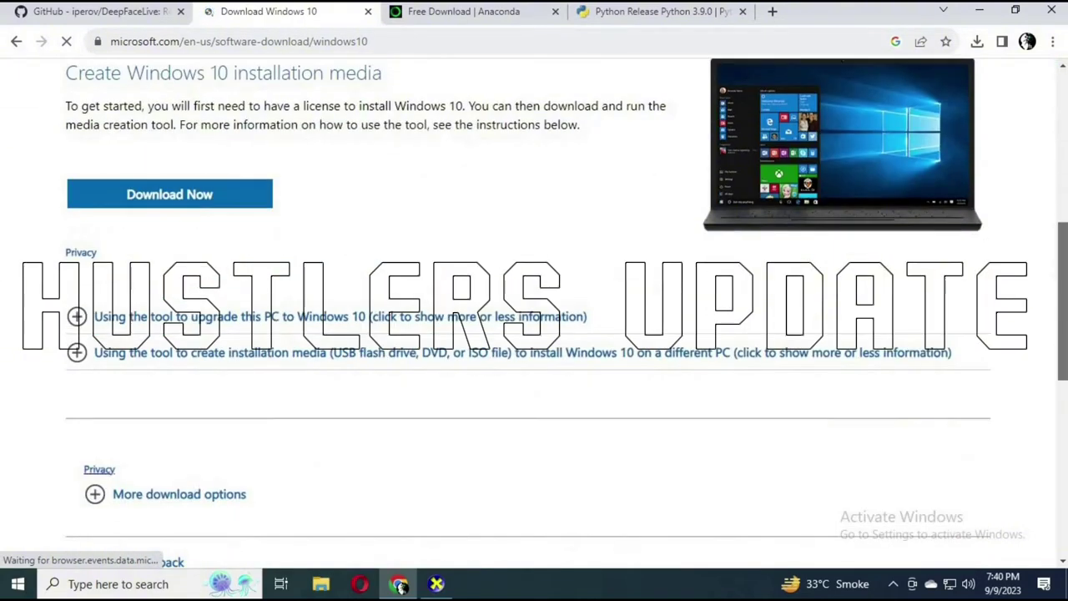
{"action": "scroll", "coordinate": [1064, 250], "scroll_direction": "up", "scroll_amount": 2}
{"action": "scroll", "coordinate": [1064, 255], "scroll_direction": "down", "scroll_amount": 1}
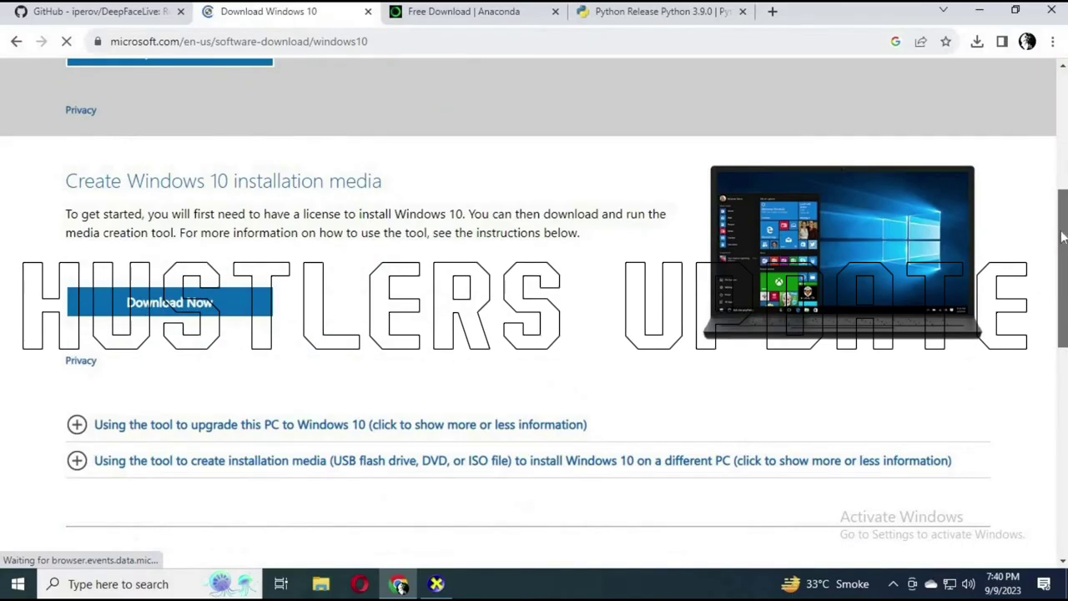
{"action": "scroll", "coordinate": [1061, 238], "scroll_direction": "up", "scroll_amount": 2}
{"action": "scroll", "coordinate": [1060, 204], "scroll_direction": "up", "scroll_amount": 3}
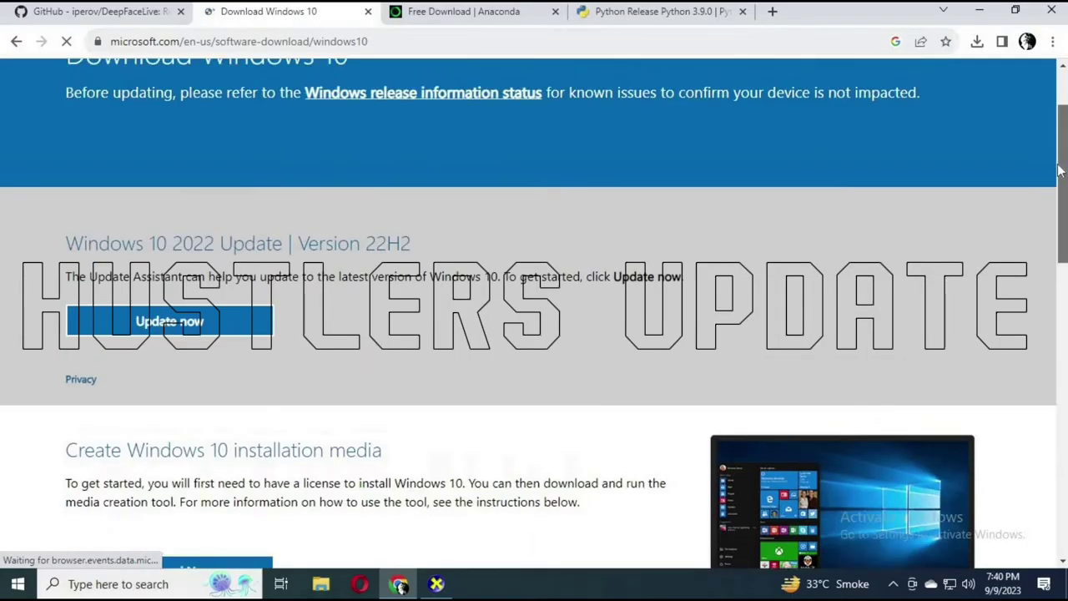
{"action": "left_click", "coordinate": [976, 41]}
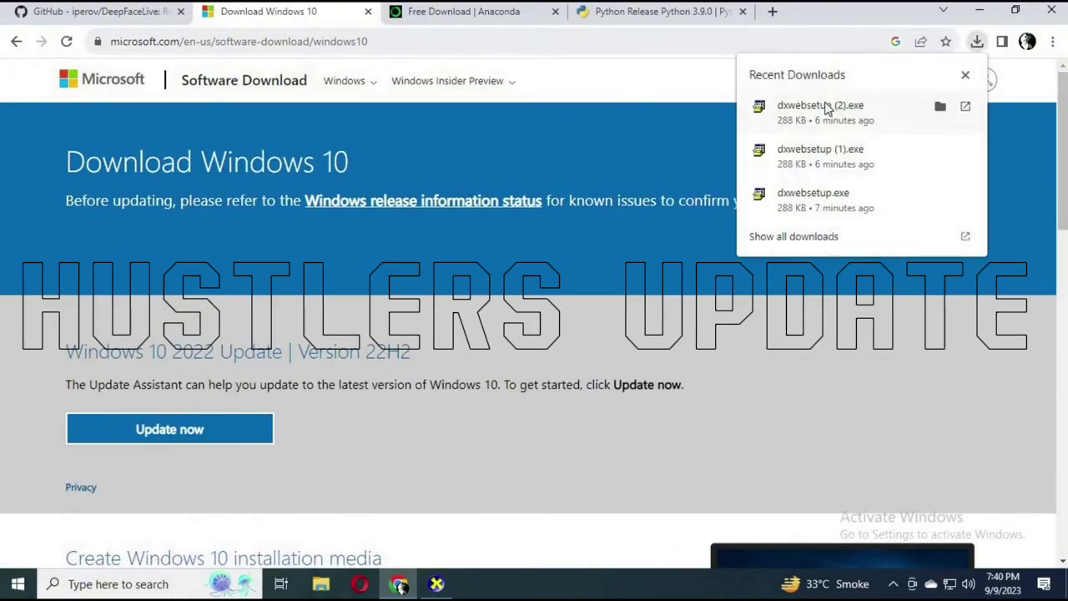
{"action": "left_click", "coordinate": [367, 12]}
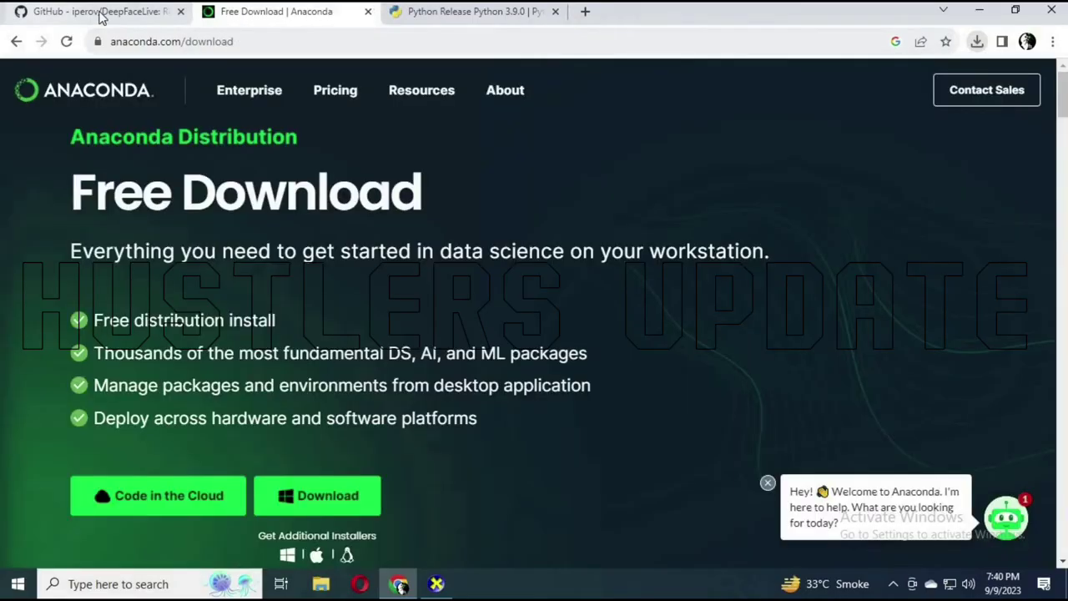
Step: Highlight the README's RAM requirement, and switch to the DirectX Diagnostic Tool to view the system and display device details
{"action": "left_click", "coordinate": [51, 12]}
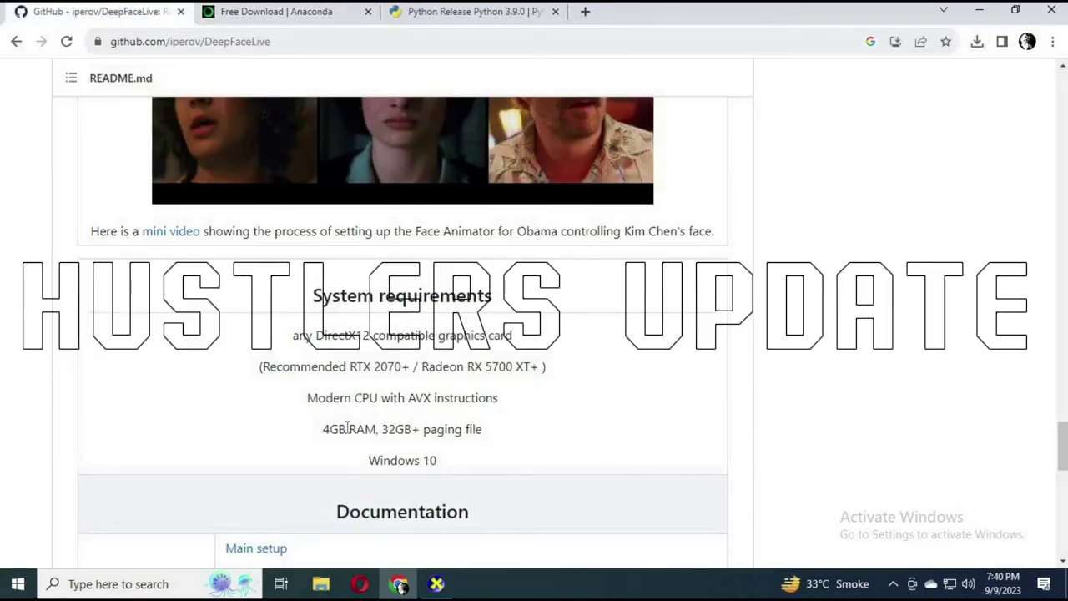
{"action": "left_click_drag", "start_coordinate": [323, 432], "coordinate": [357, 429]}
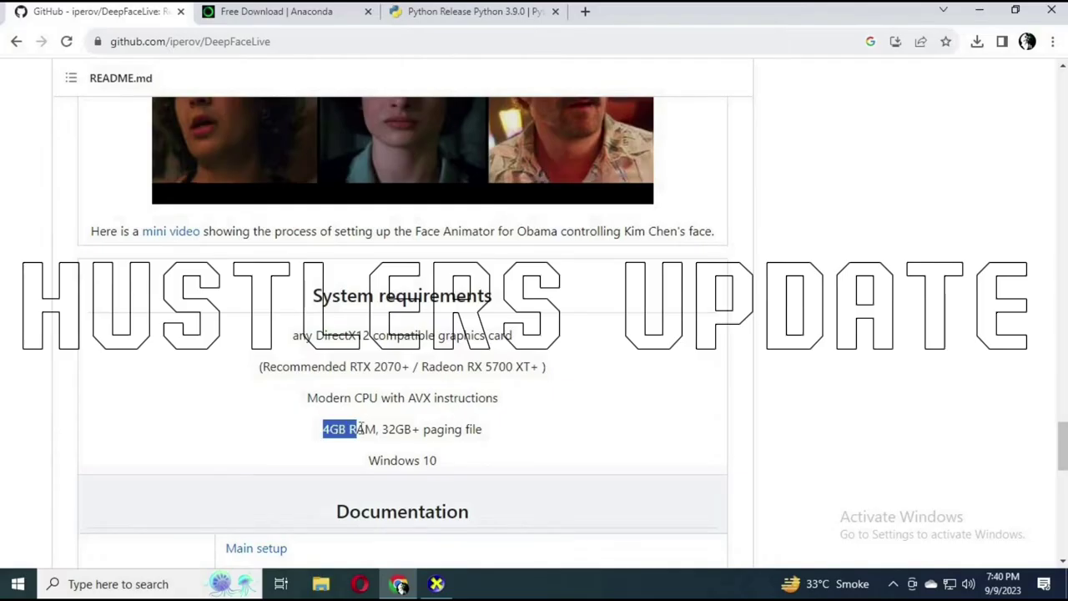
{"action": "left_click", "coordinate": [436, 583]}
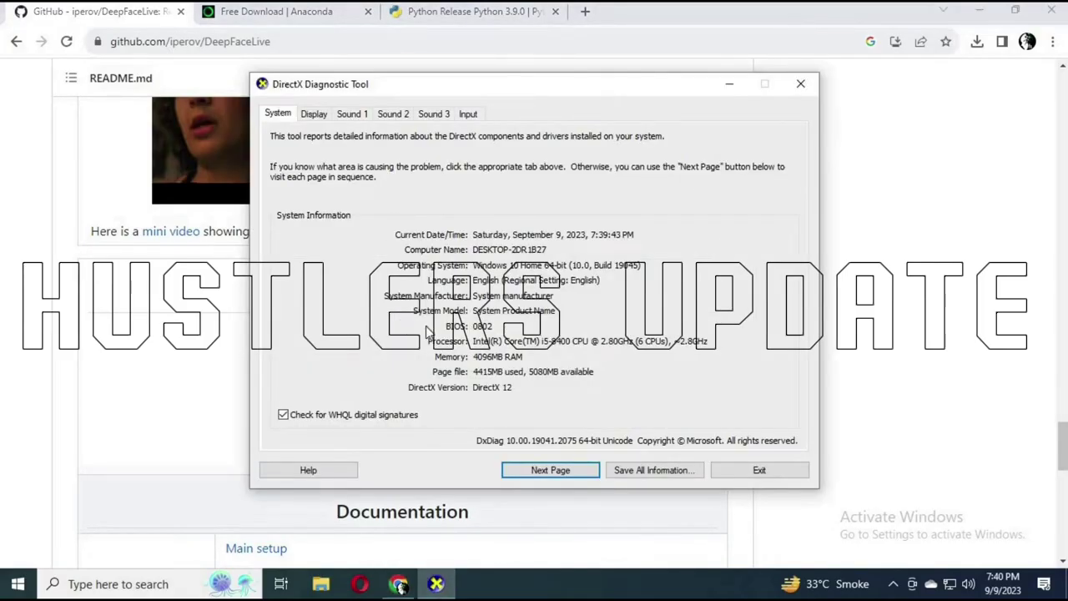
{"action": "left_click", "coordinate": [322, 118]}
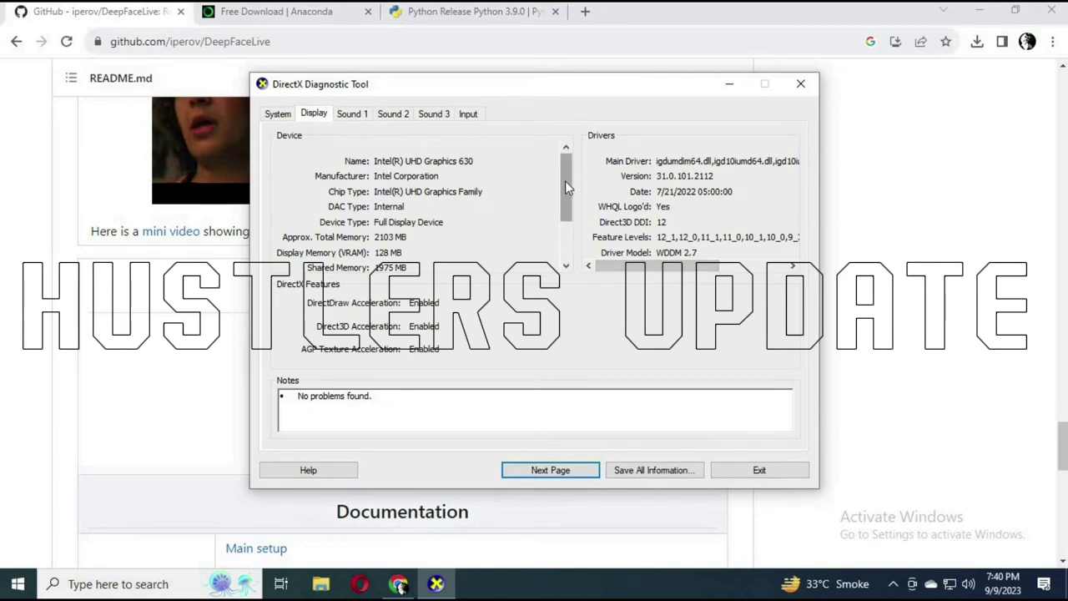
Step: Review the display device details and highlight the Notes text in the DirectX Diagnostic Tool, and exit the tool
{"action": "mouse_move", "coordinate": [564, 180]}
{"action": "left_mouse_down"}
{"action": "mouse_move", "coordinate": [564, 228]}
{"action": "mouse_move", "coordinate": [564, 174]}
{"action": "left_mouse_up"}
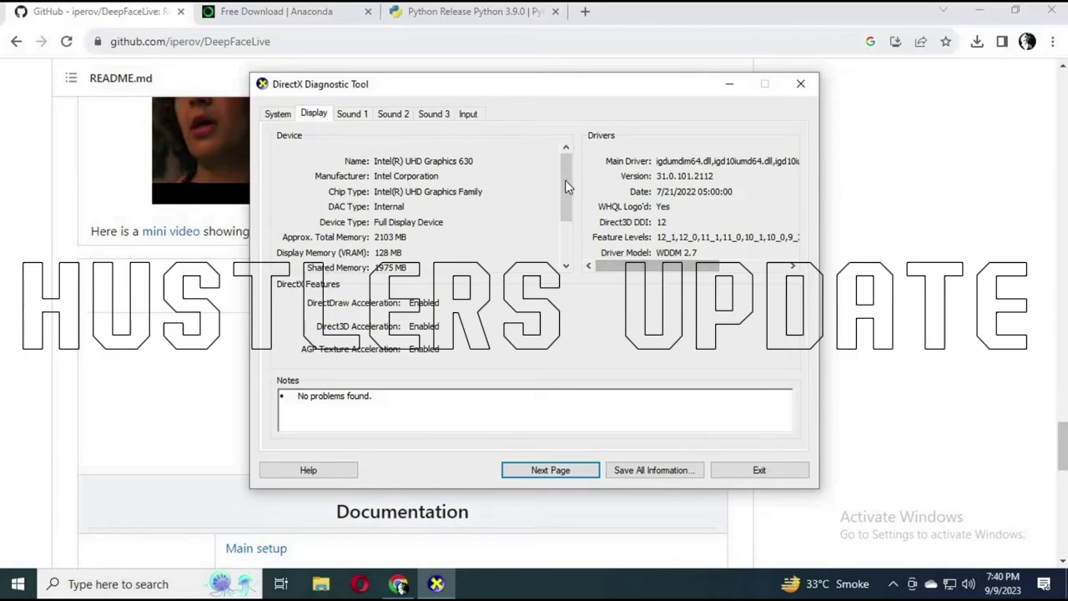
{"action": "left_click_drag", "start_coordinate": [565, 197], "coordinate": [564, 175]}
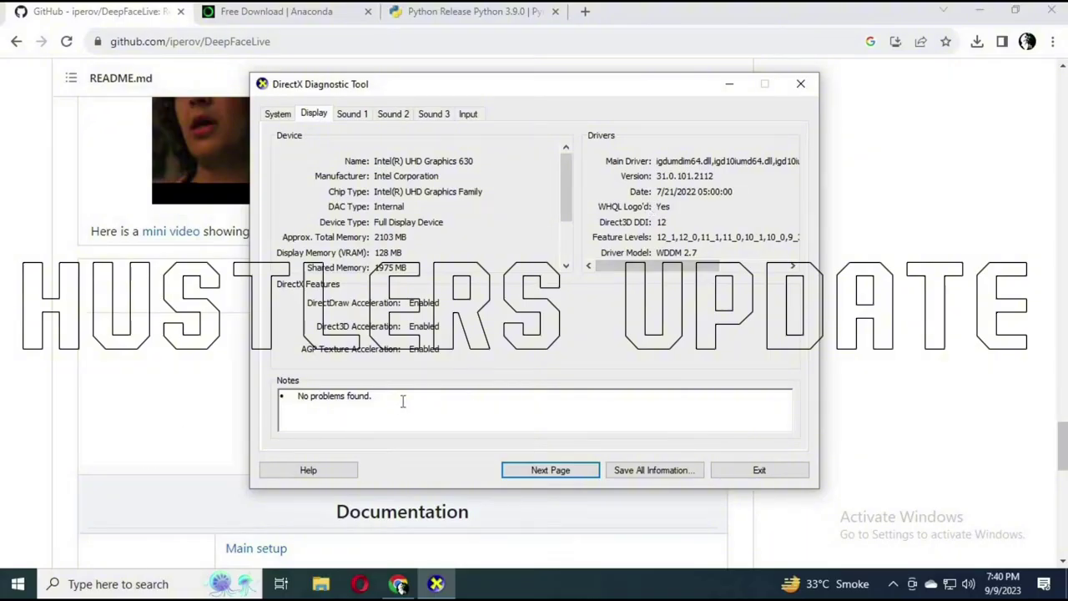
{"action": "triple_click", "coordinate": [312, 397]}
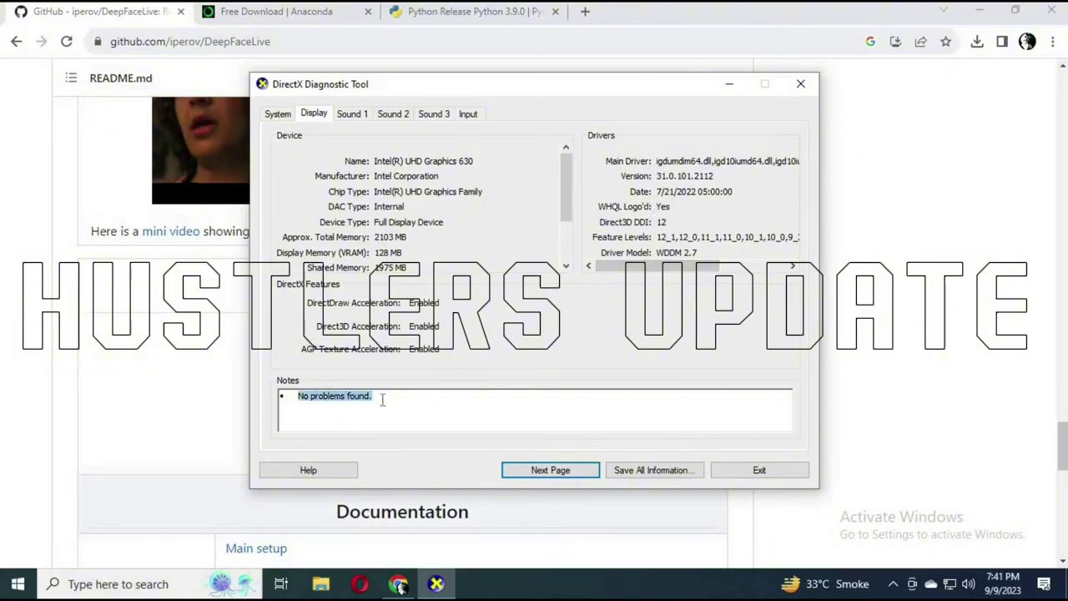
{"action": "left_click", "coordinate": [759, 471]}
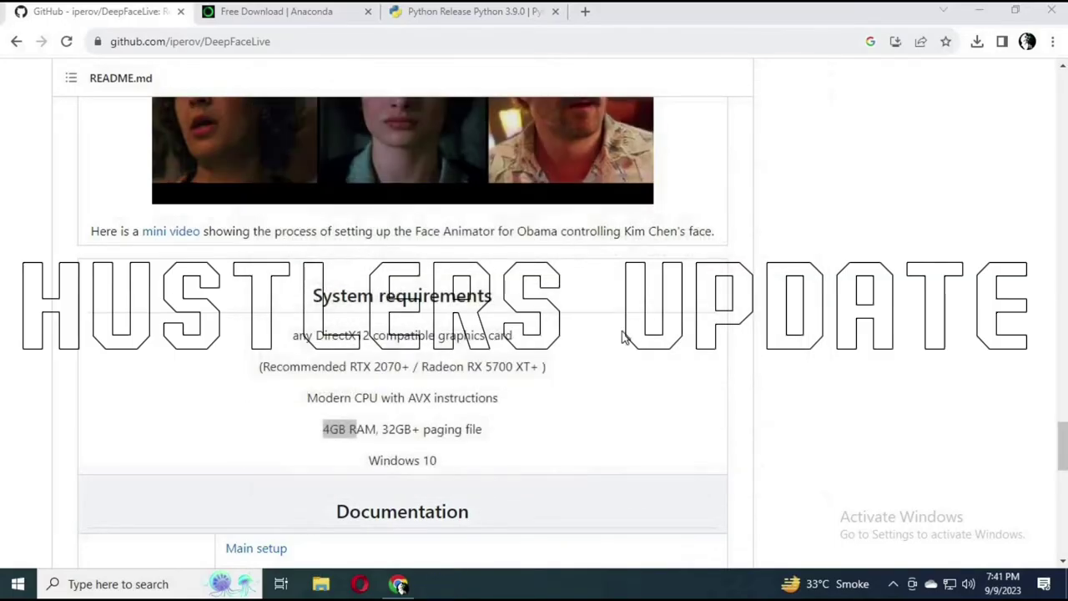
Step: Switch to the Anaconda free download page, highlight its web address, and close the page
{"action": "left_click", "coordinate": [261, 15]}
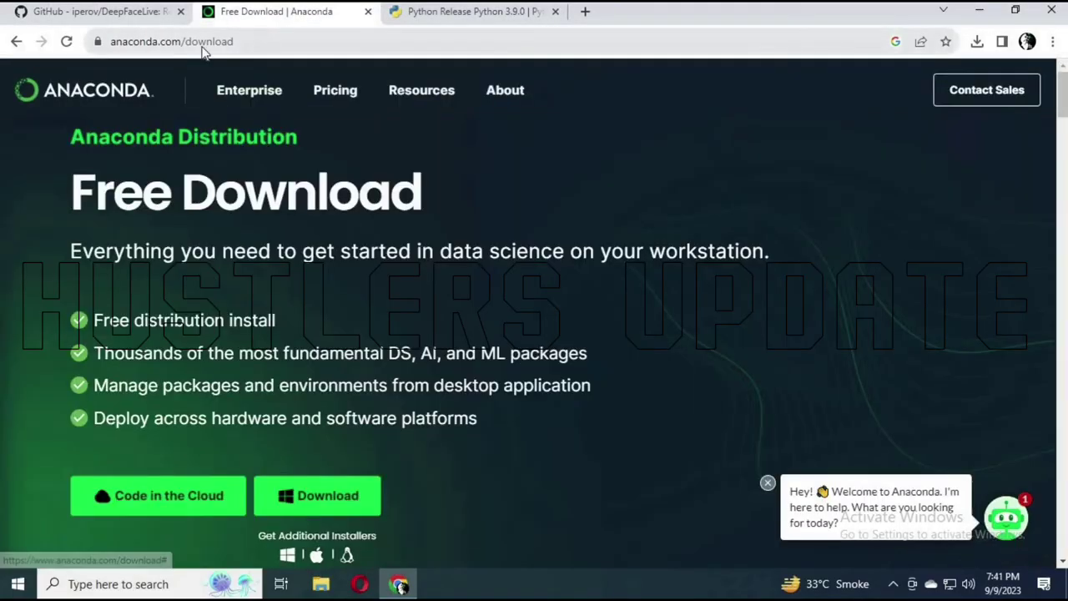
{"action": "left_click", "coordinate": [200, 42]}
{"action": "mouse_move", "coordinate": [250, 91]}
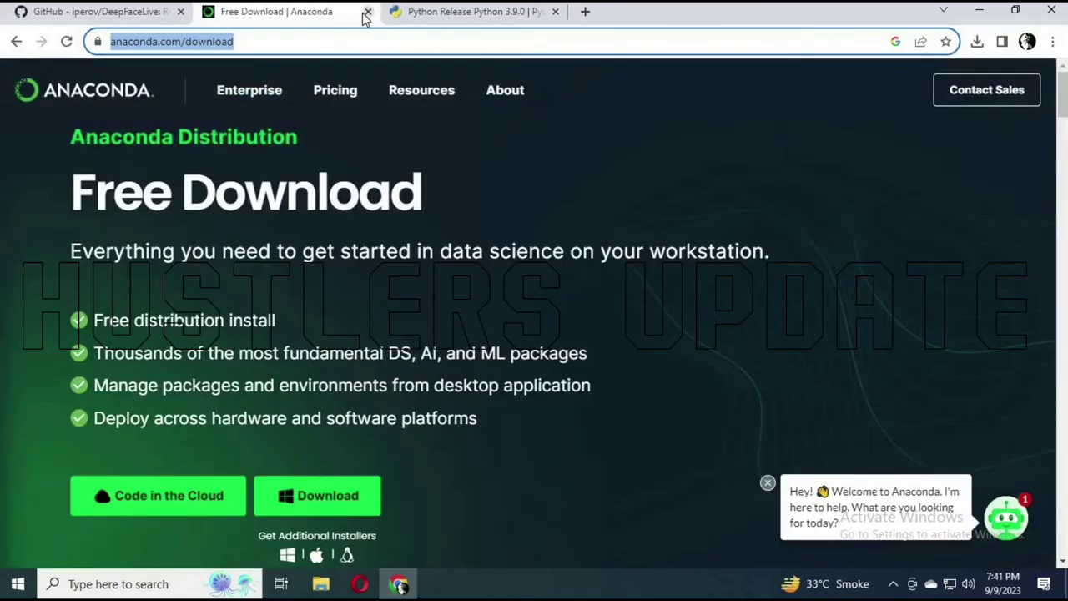
{"action": "left_click", "coordinate": [367, 12]}
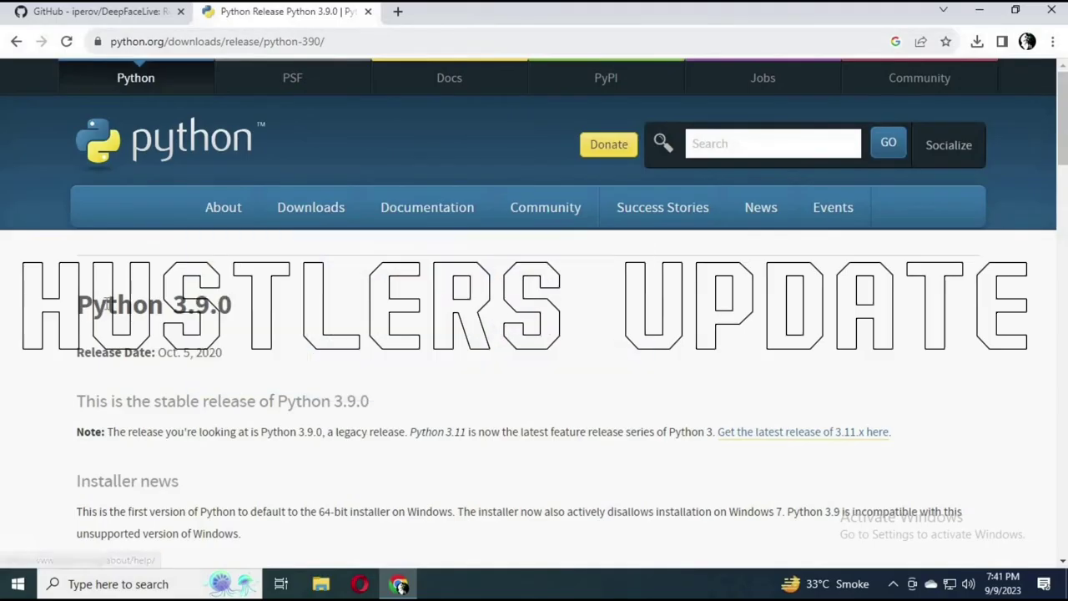
Step: Highlight the Python 3.9.0 release heading, close that page, and return to the top of the DeepFaceLive repository
{"action": "left_click_drag", "start_coordinate": [77, 306], "coordinate": [250, 310]}
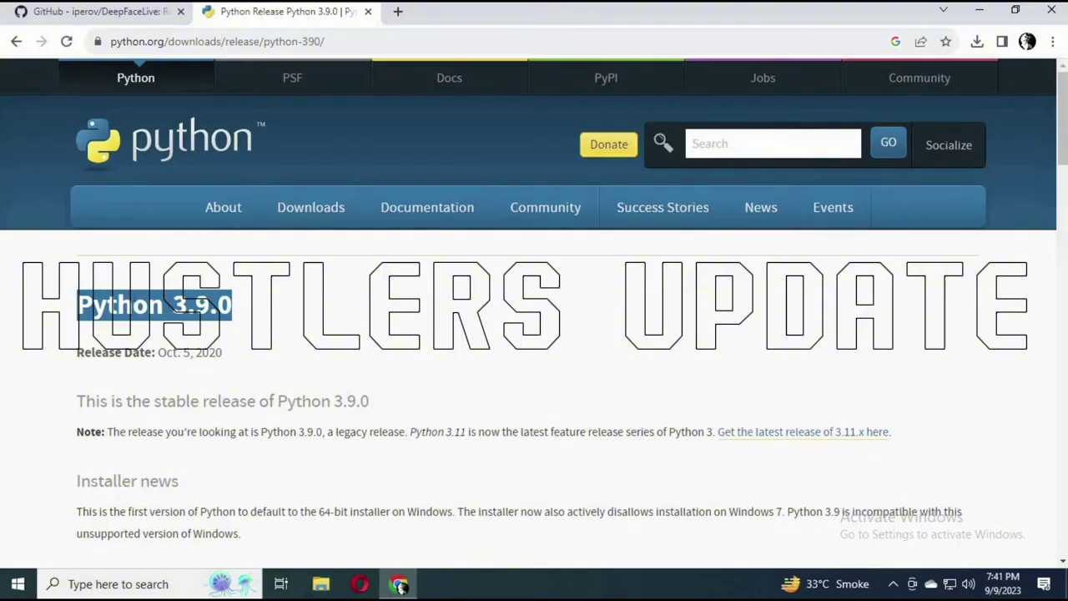
{"action": "left_click", "coordinate": [368, 12]}
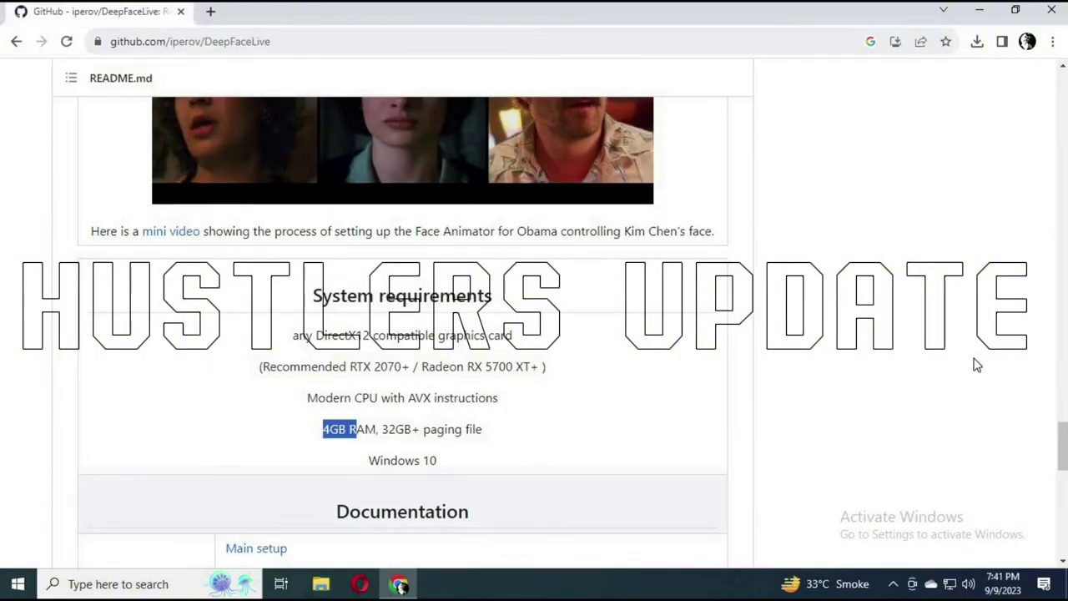
{"action": "scroll", "coordinate": [1032, 234], "scroll_direction": "up", "scroll_amount": 15}
{"action": "scroll", "coordinate": [1014, 146], "scroll_direction": "up", "scroll_amount": 10}
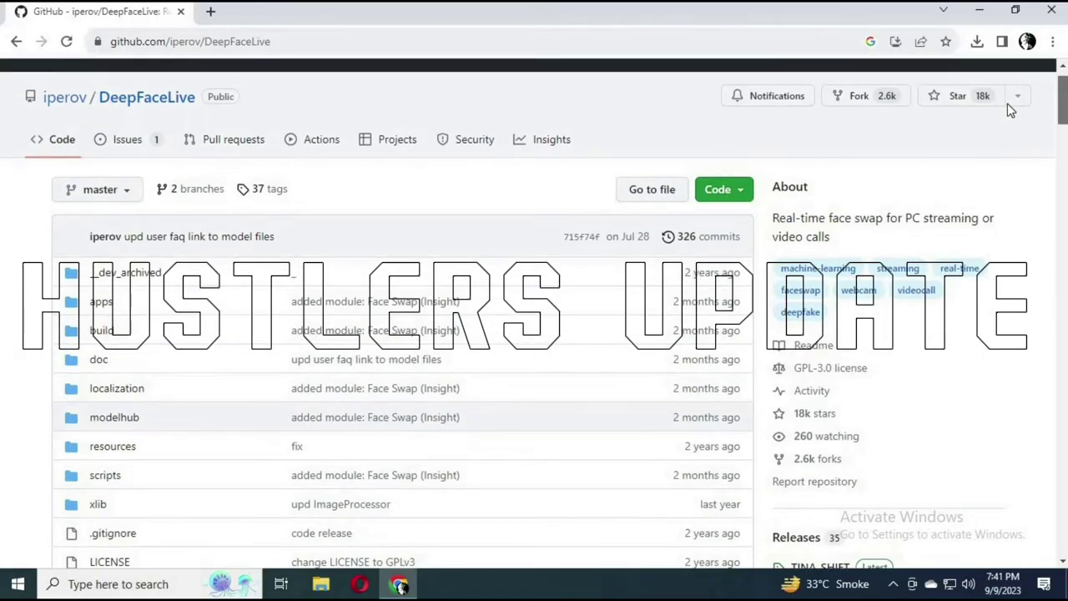
Step: Search Windows for "ana" and run Anaconda Prompt as administrator
{"action": "left_click", "coordinate": [114, 584]}
{"action": "type", "text": "a"}
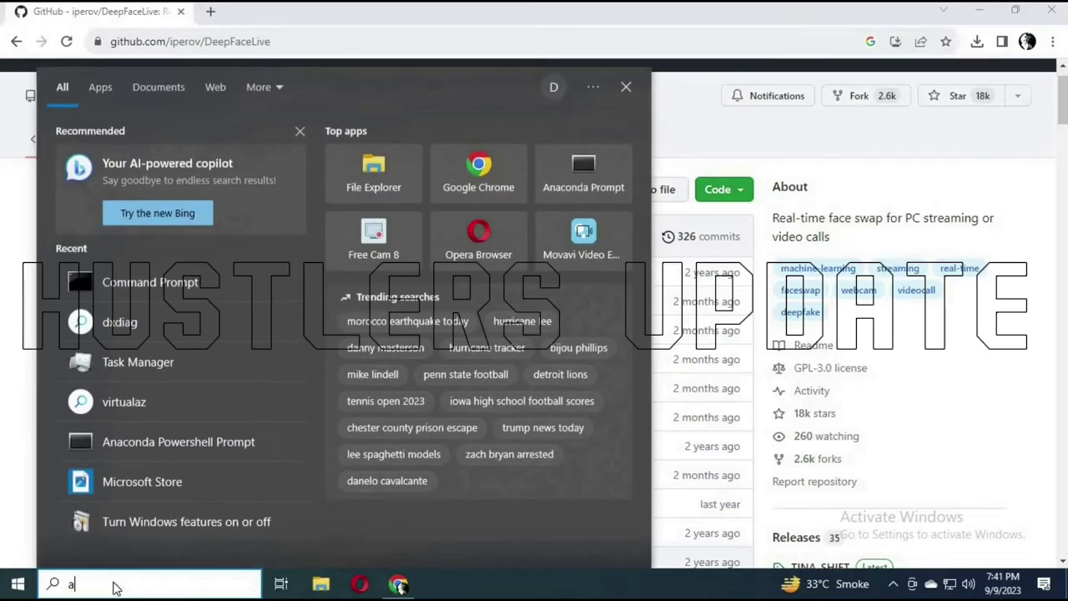
{"action": "type", "text": "na"}
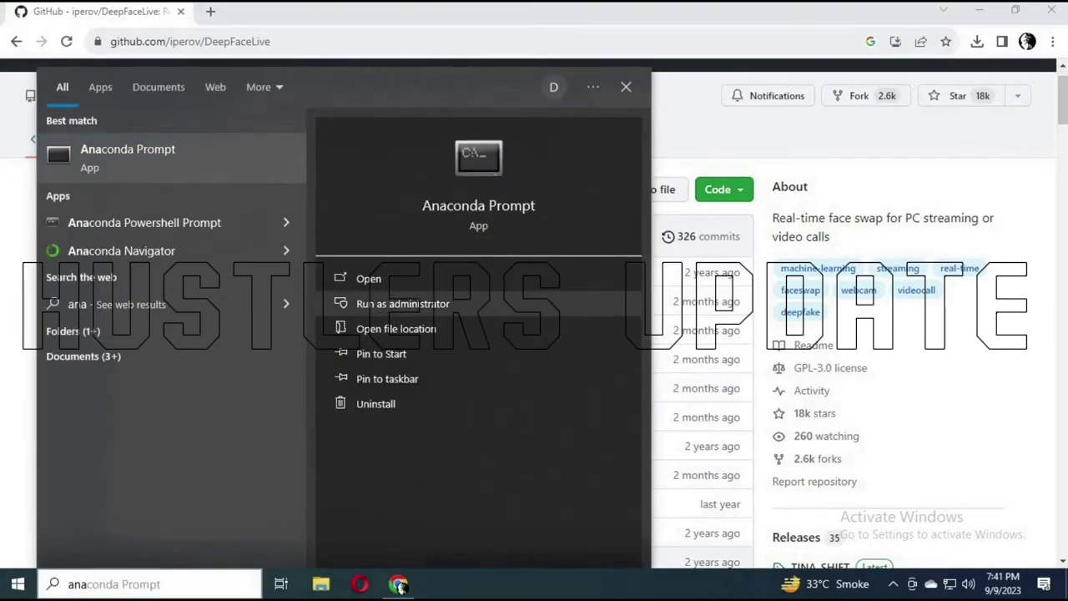
{"action": "key", "text": "Return"}
{"action": "left_click", "coordinate": [731, 267]}
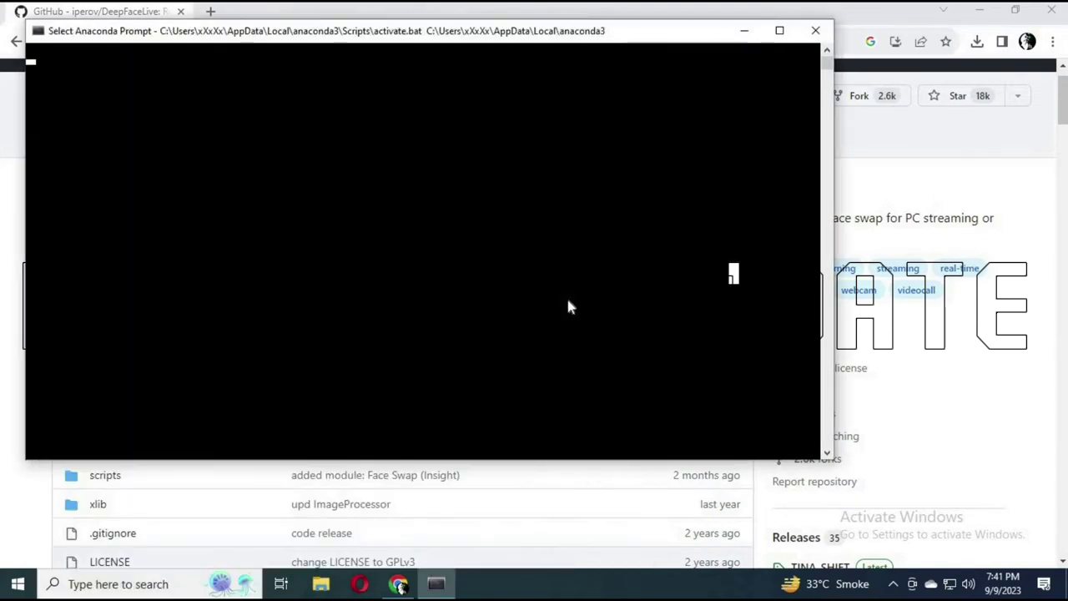
{"action": "key", "text": "Escape"}
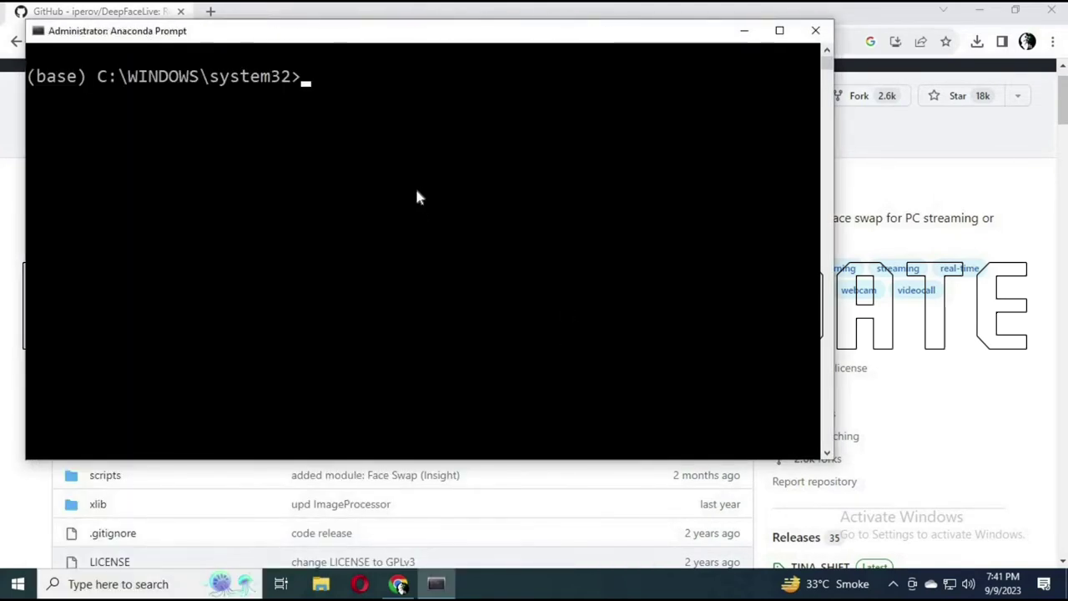
Step: Set the Anaconda Prompt window's font size to 36 in its properties
{"action": "right_click", "coordinate": [312, 45]}
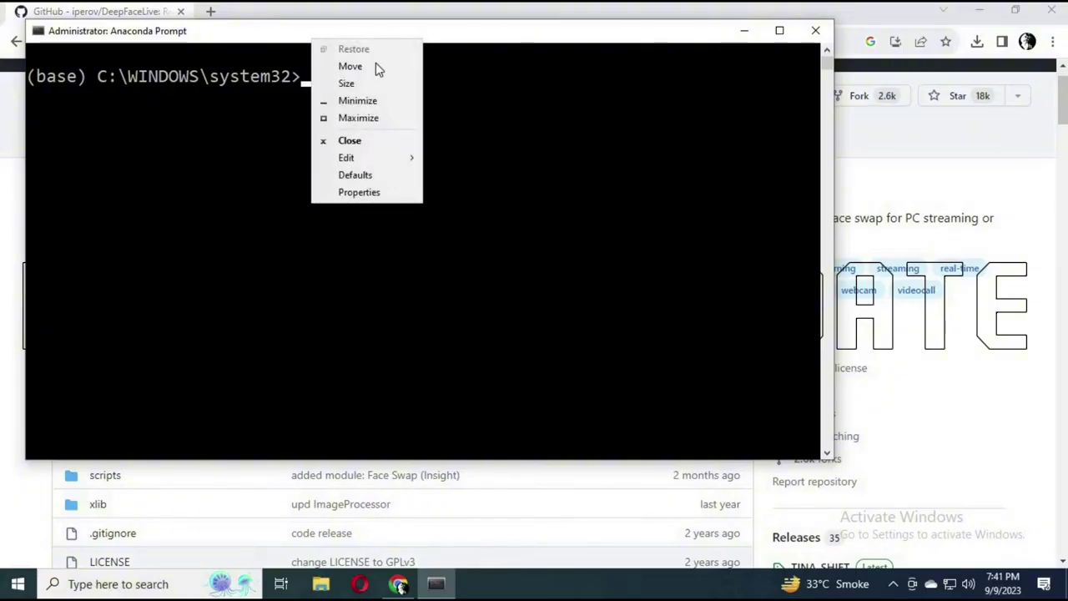
{"action": "left_click", "coordinate": [367, 194]}
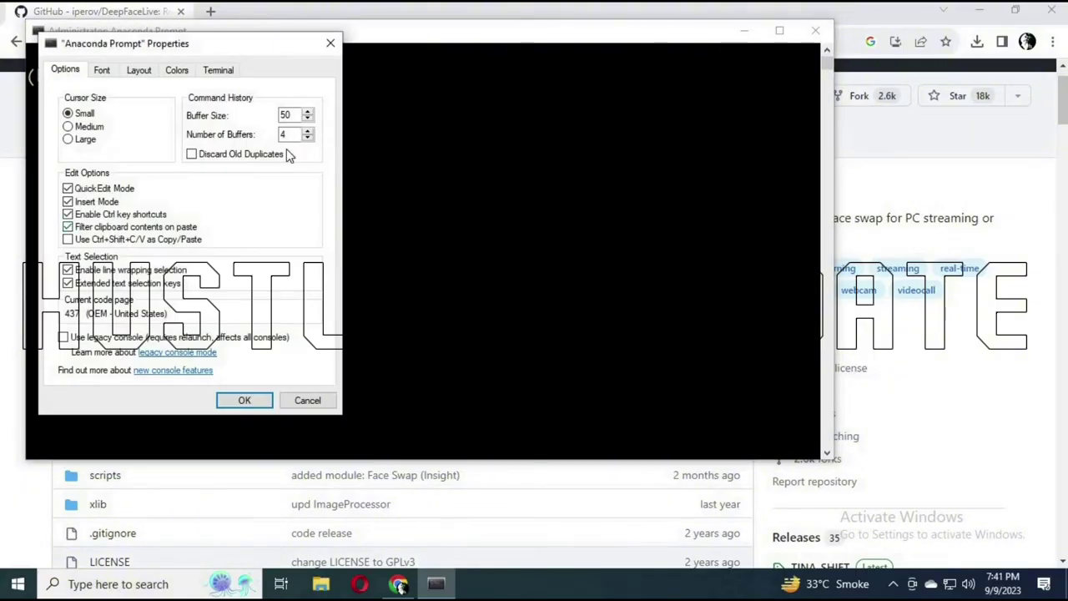
{"action": "left_click", "coordinate": [104, 72]}
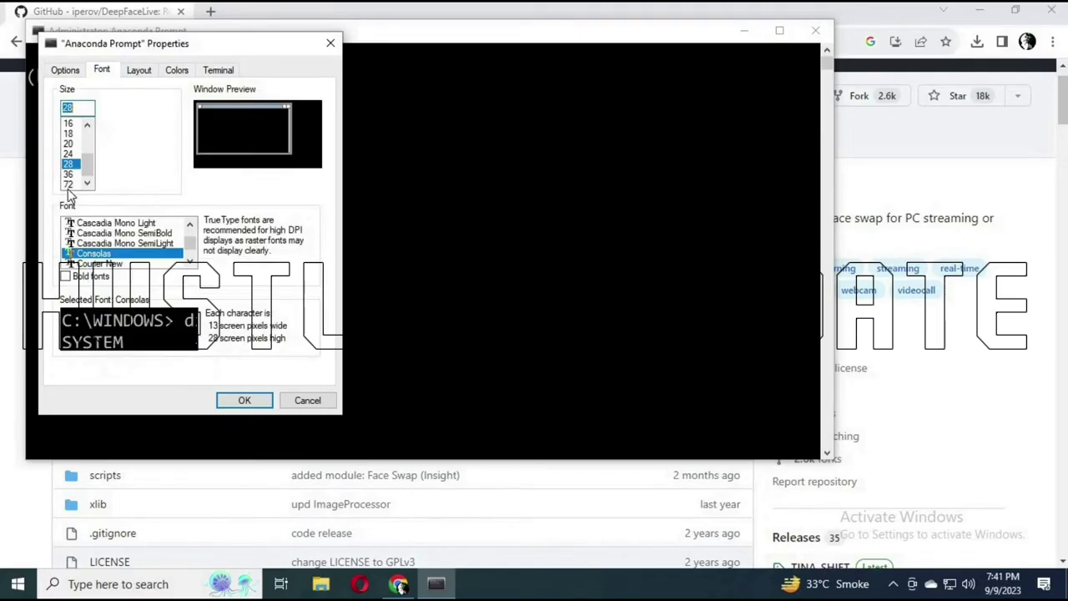
{"action": "left_click", "coordinate": [70, 174]}
{"action": "left_click", "coordinate": [245, 401]}
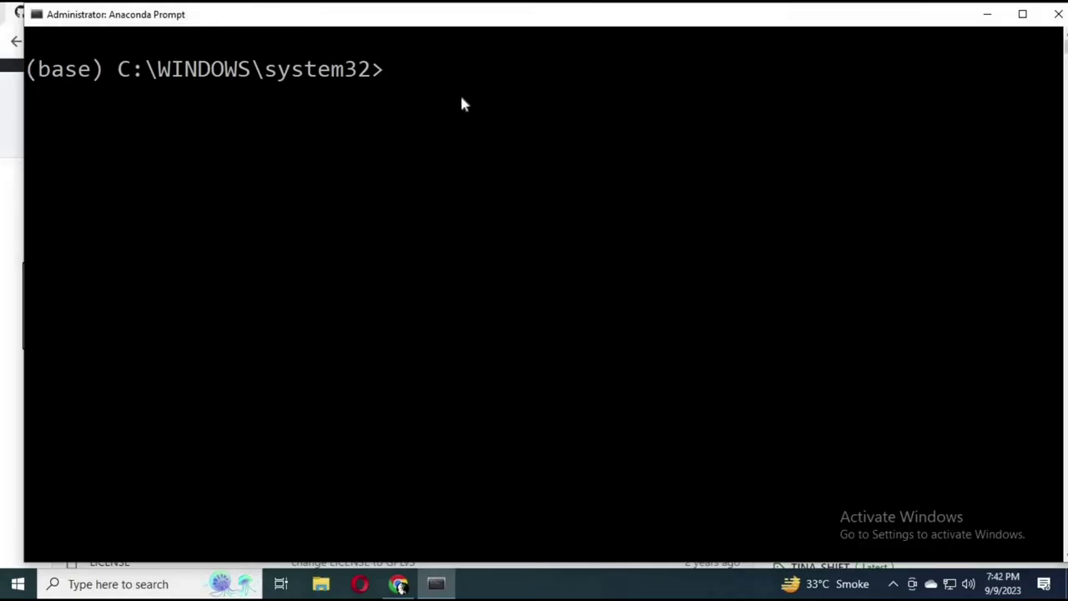
Step: Create a conda environment with "conda create -n deepfacelive python=3.9" and accept the package installation with y
{"action": "type", "text": "conda create"}
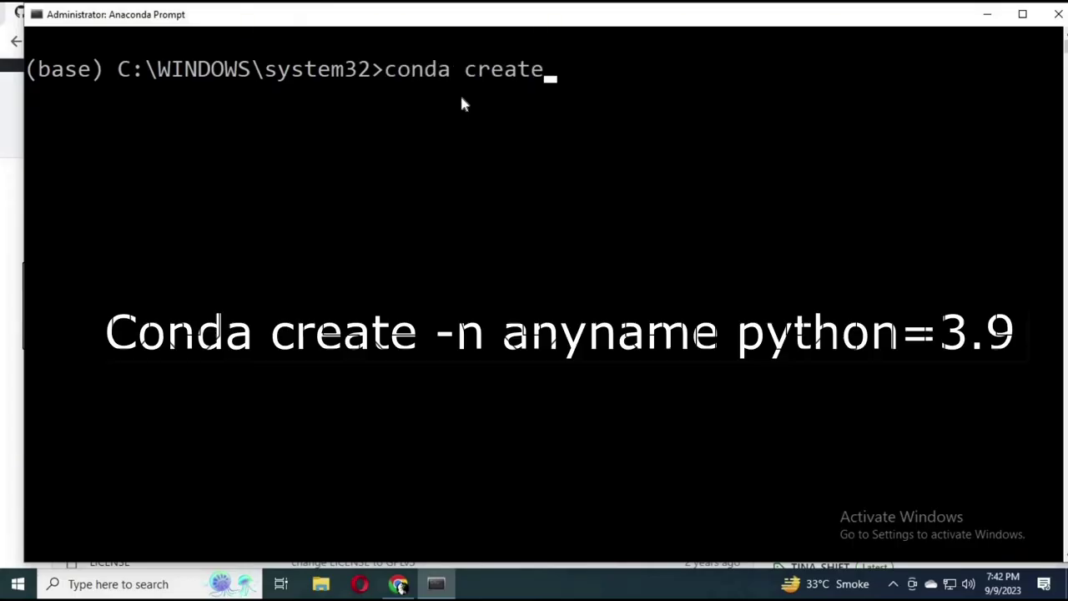
{"action": "type", "text": " -n deep"}
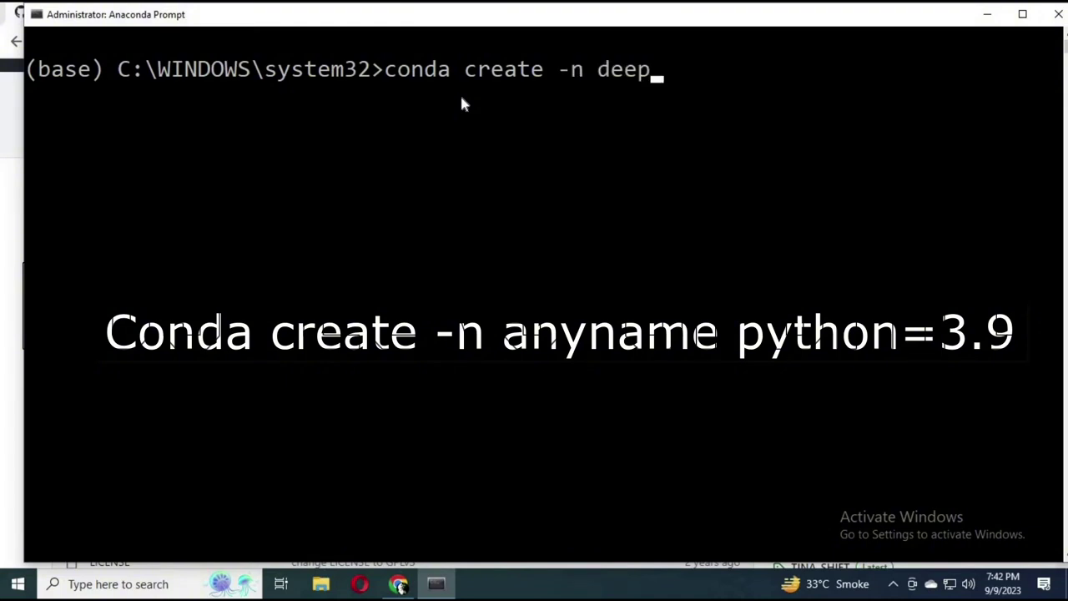
{"action": "type", "text": "facelive"}
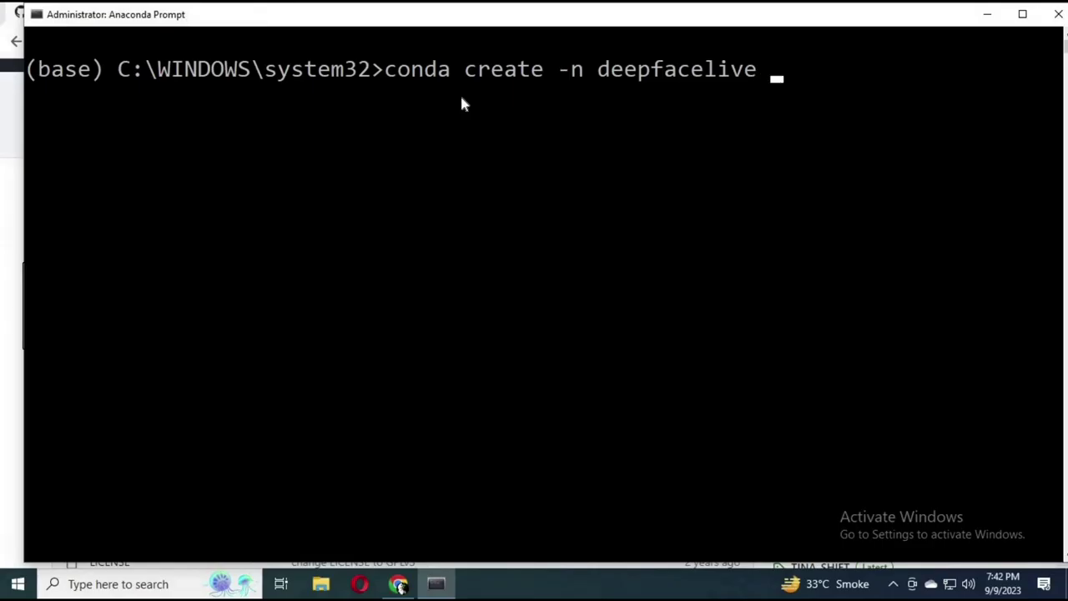
{"action": "type", "text": " python"}
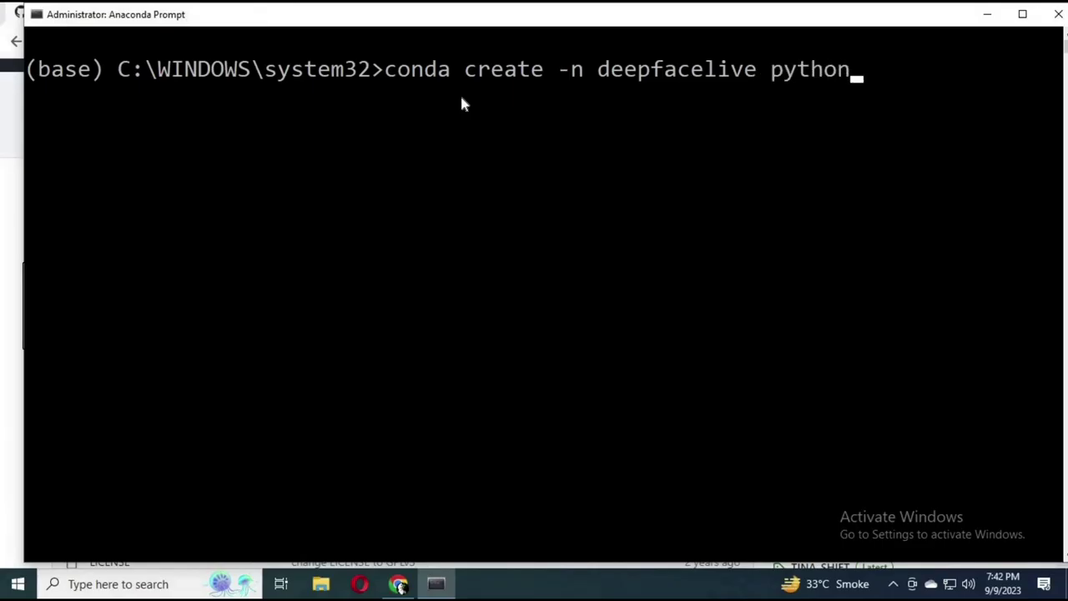
{"action": "type", "text": "=3.9"}
{"action": "key", "text": "Return"}
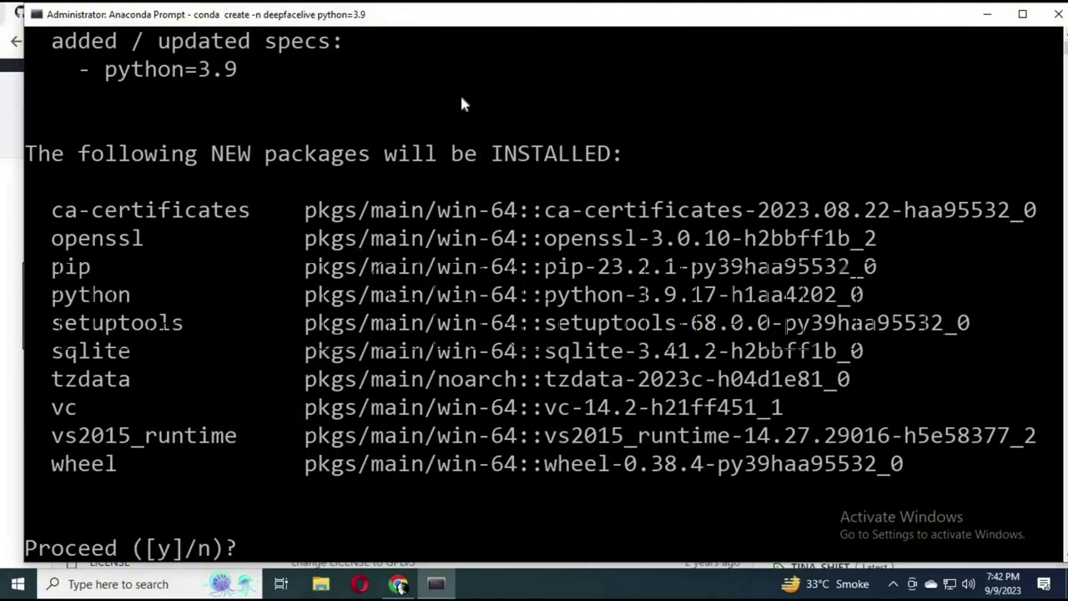
{"action": "type", "text": "y"}
{"action": "key", "text": "Return"}
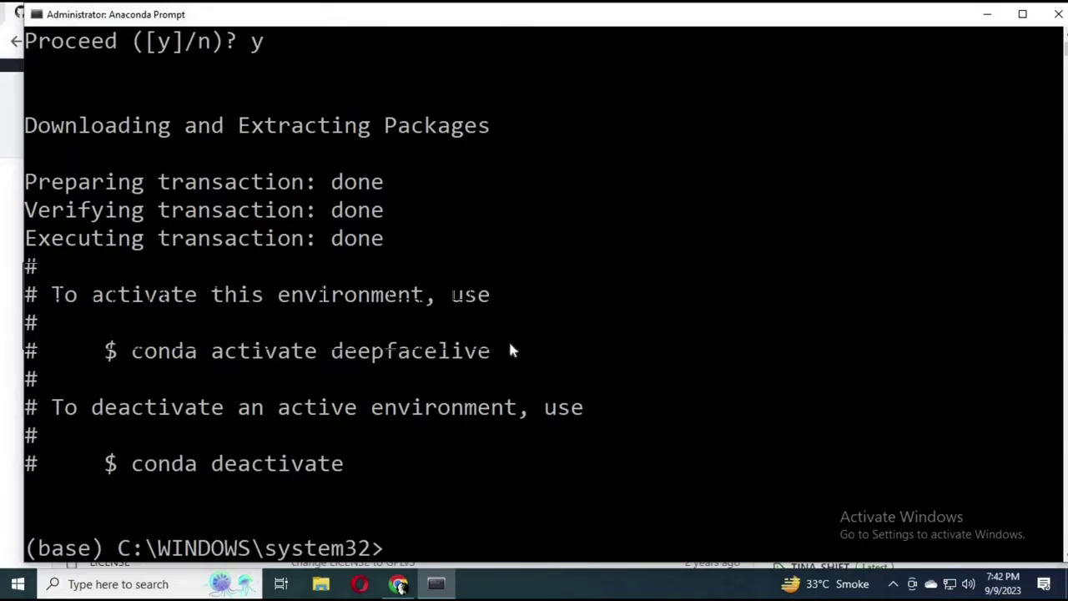
Step: Activate the new environment with "conda activate deepfacelive"
{"action": "left_click_drag", "start_coordinate": [539, 357], "coordinate": [131, 351]}
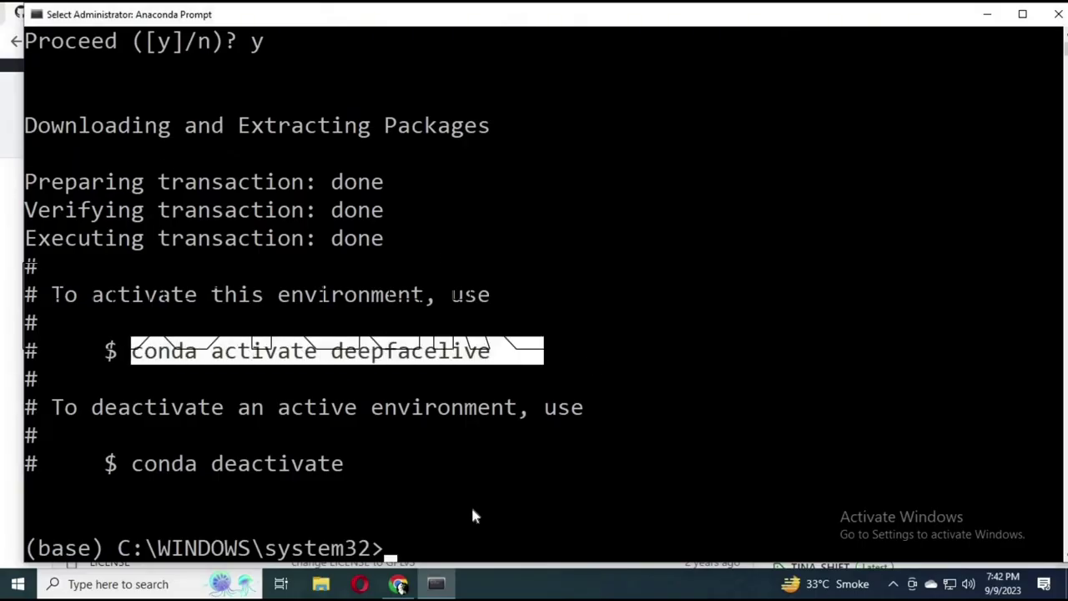
{"action": "type", "text": "con"}
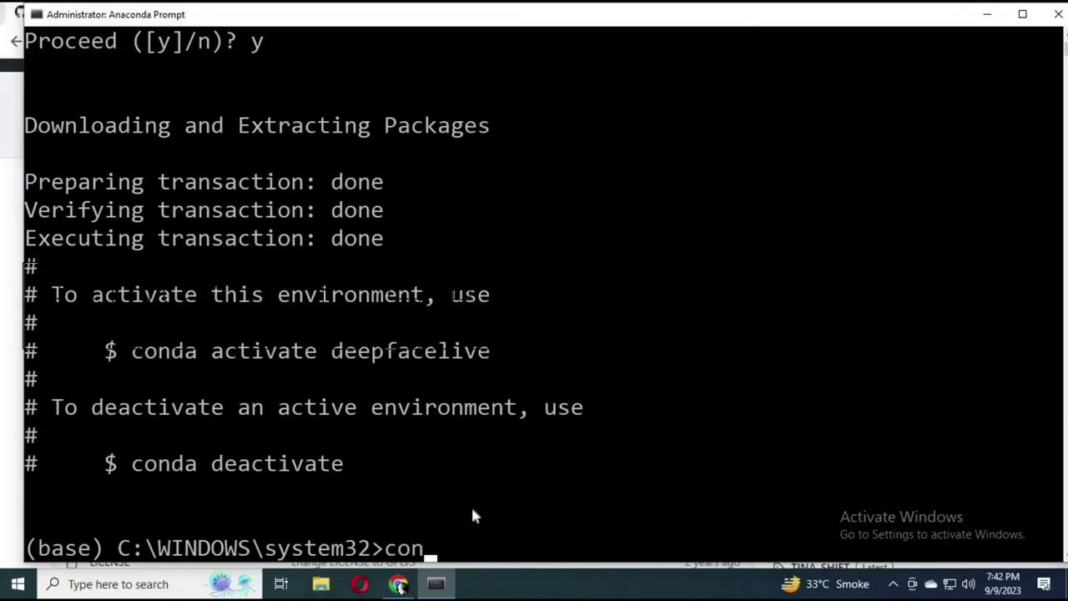
{"action": "type", "text": "da ac"}
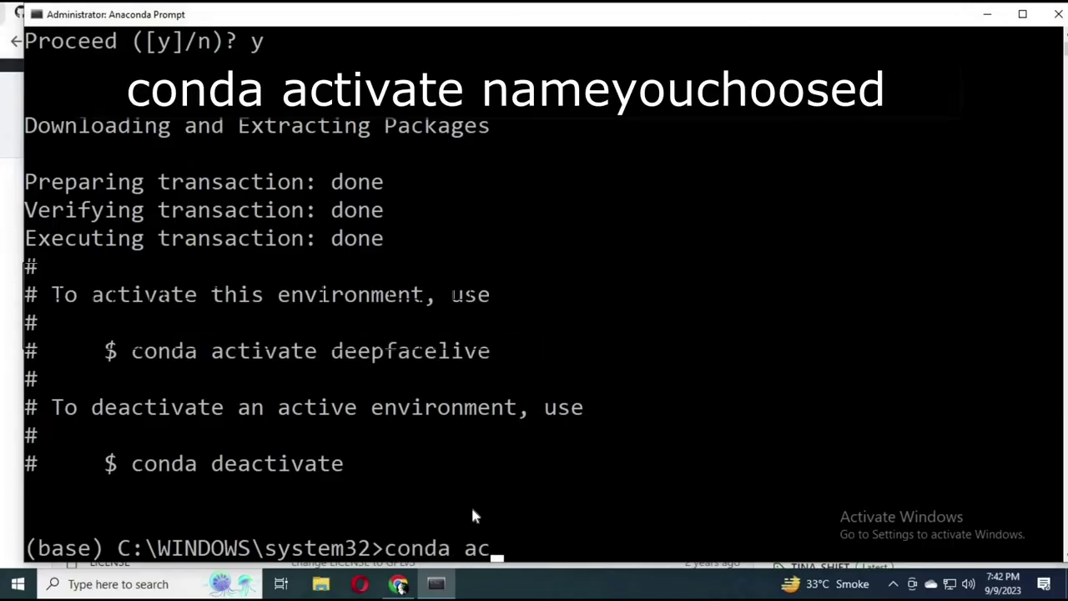
{"action": "type", "text": "tivate "}
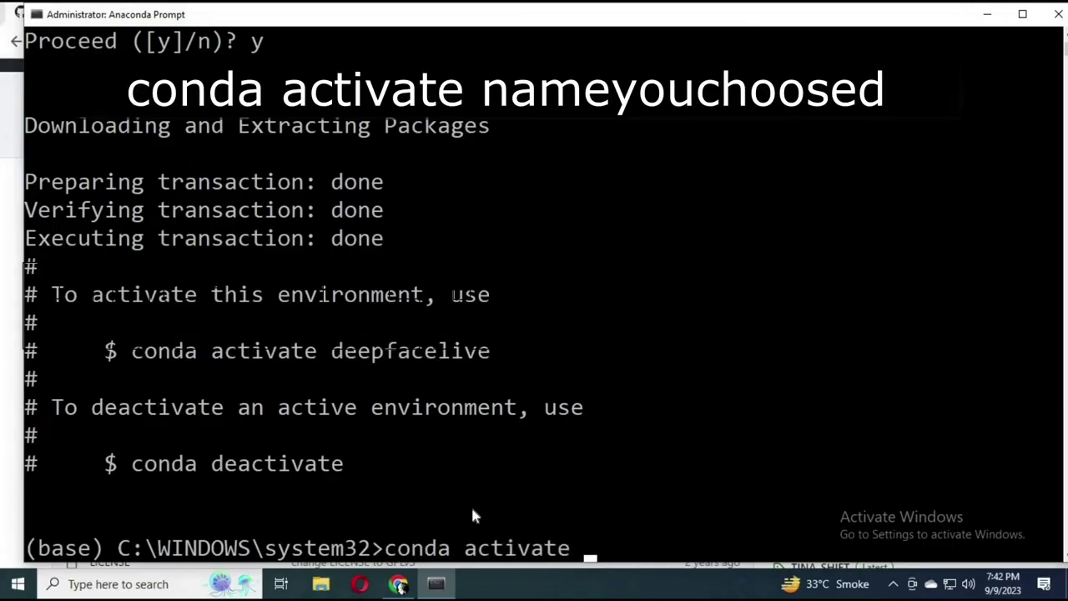
{"action": "type", "text": "deepfac"}
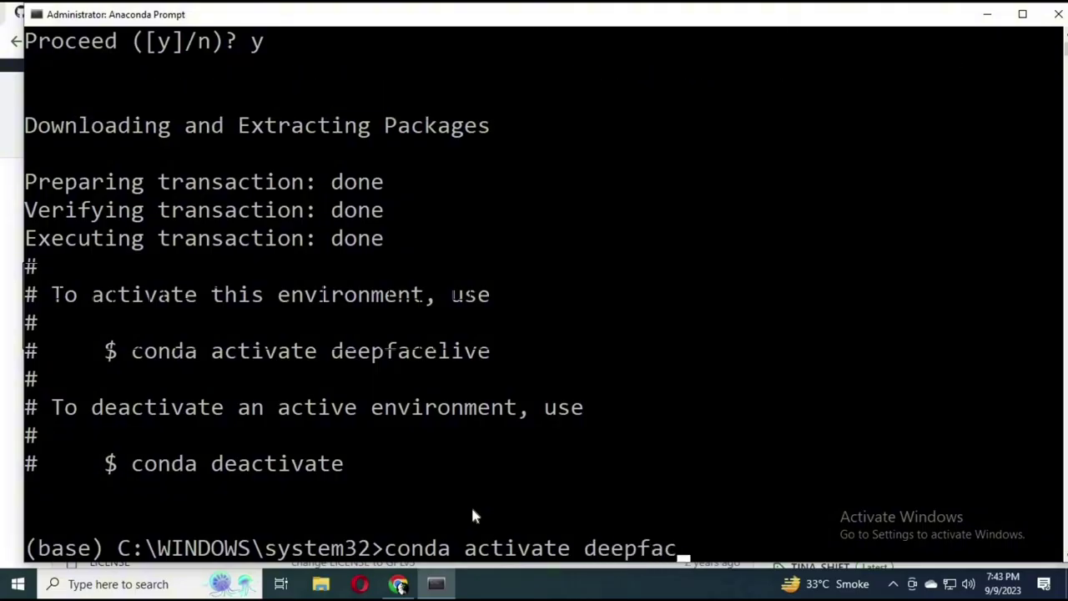
{"action": "type", "text": "elive"}
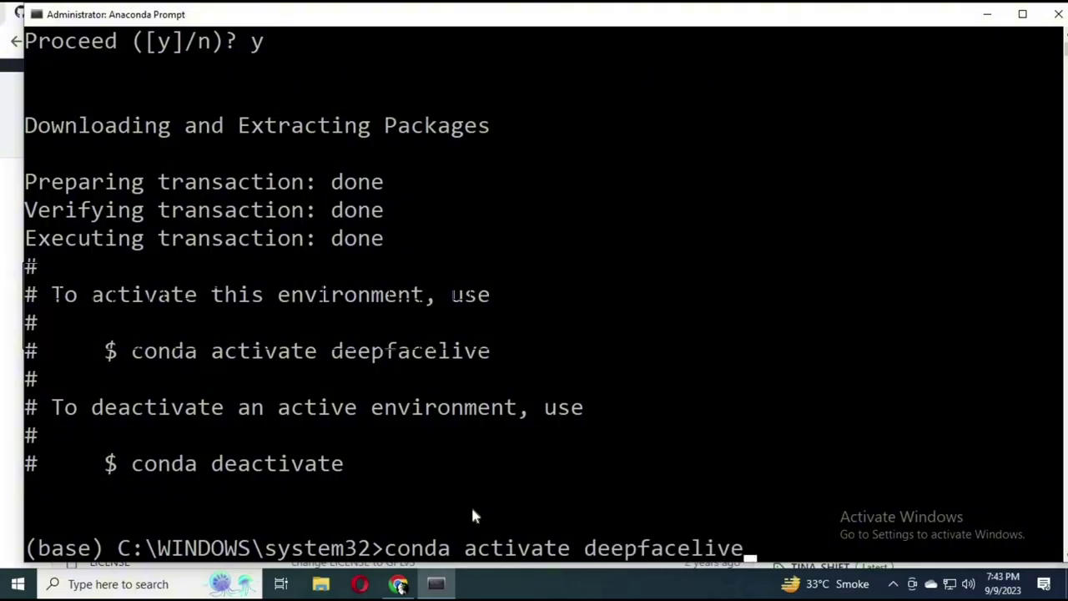
{"action": "key", "text": "Return"}
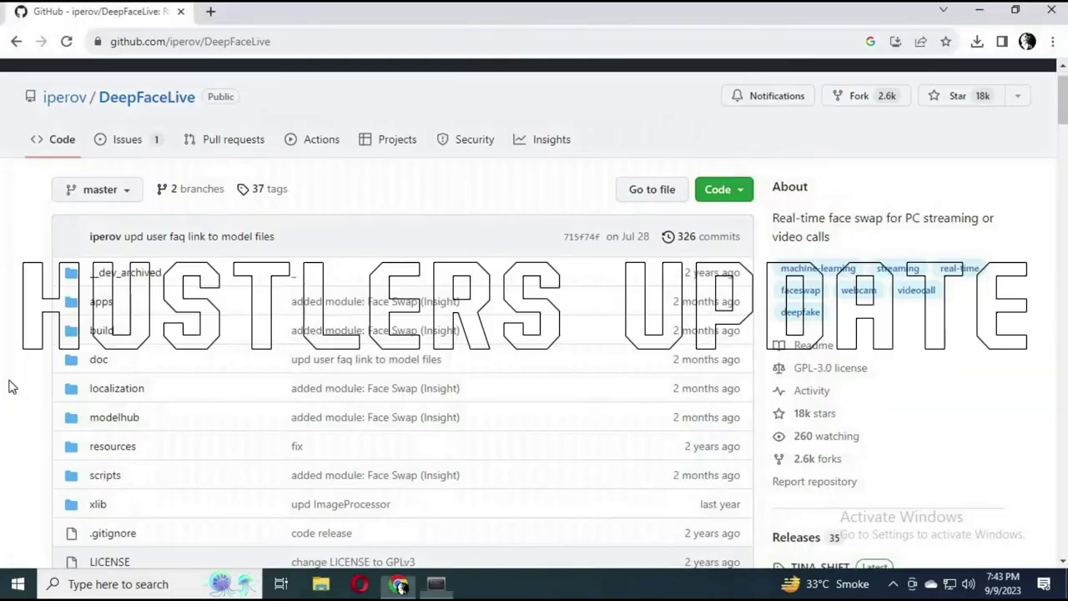
Step: Show the DeepFaceLive repository's code download options on GitHub, and switch to File Explorer to open the Downloads folder
{"action": "left_click", "coordinate": [7, 381]}
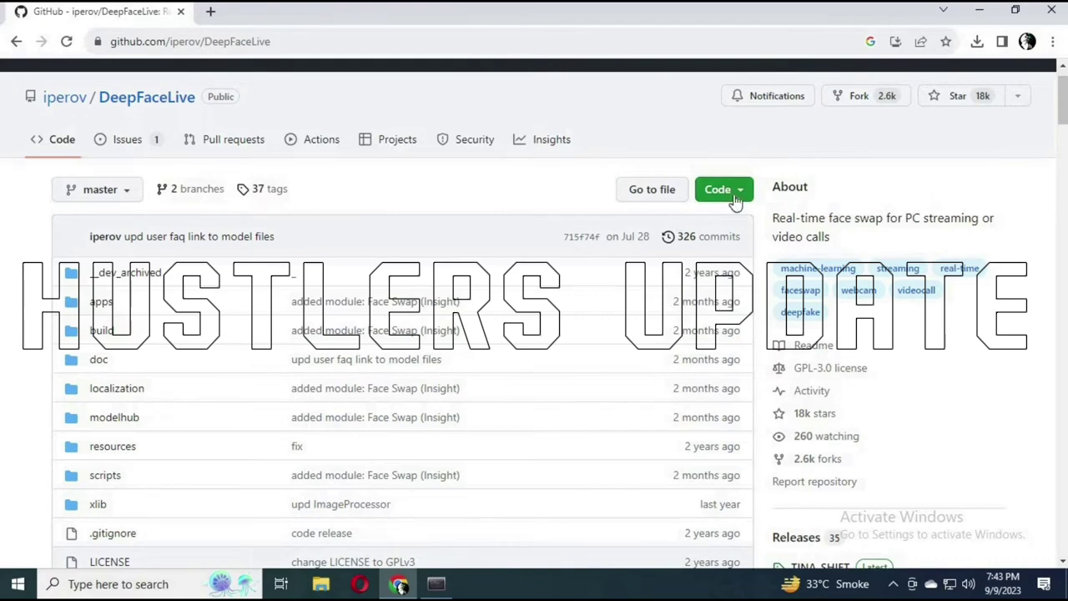
{"action": "left_click", "coordinate": [378, 50]}
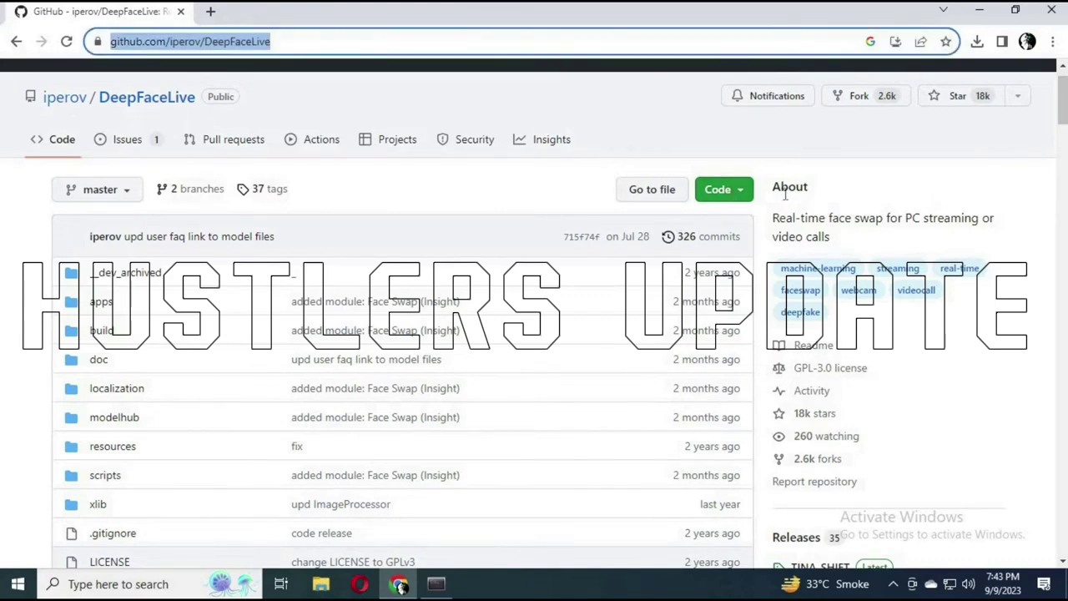
{"action": "left_click", "coordinate": [716, 188]}
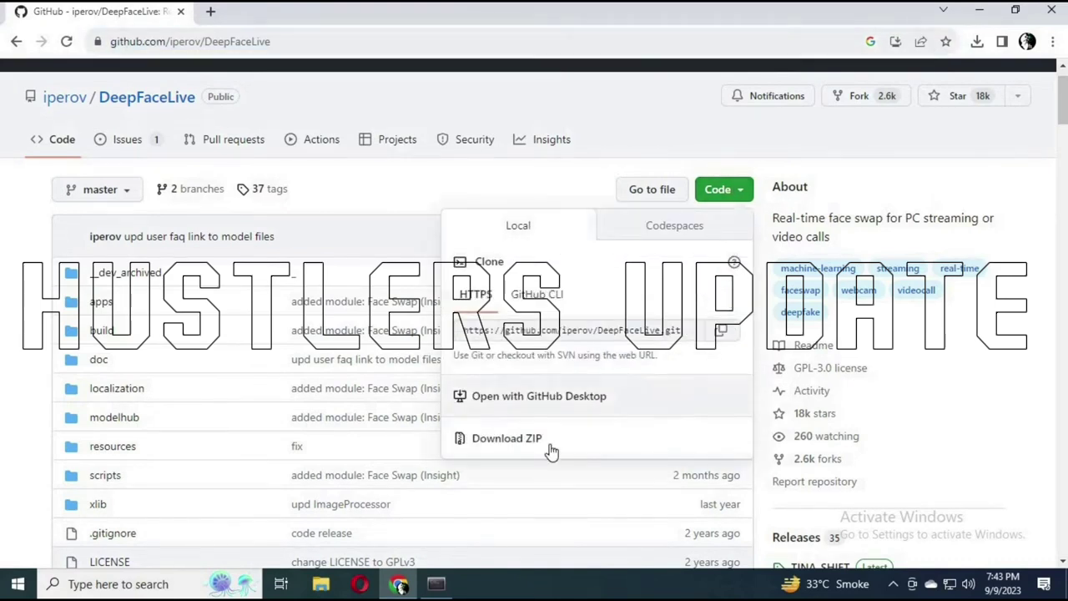
{"action": "left_click", "coordinate": [323, 586]}
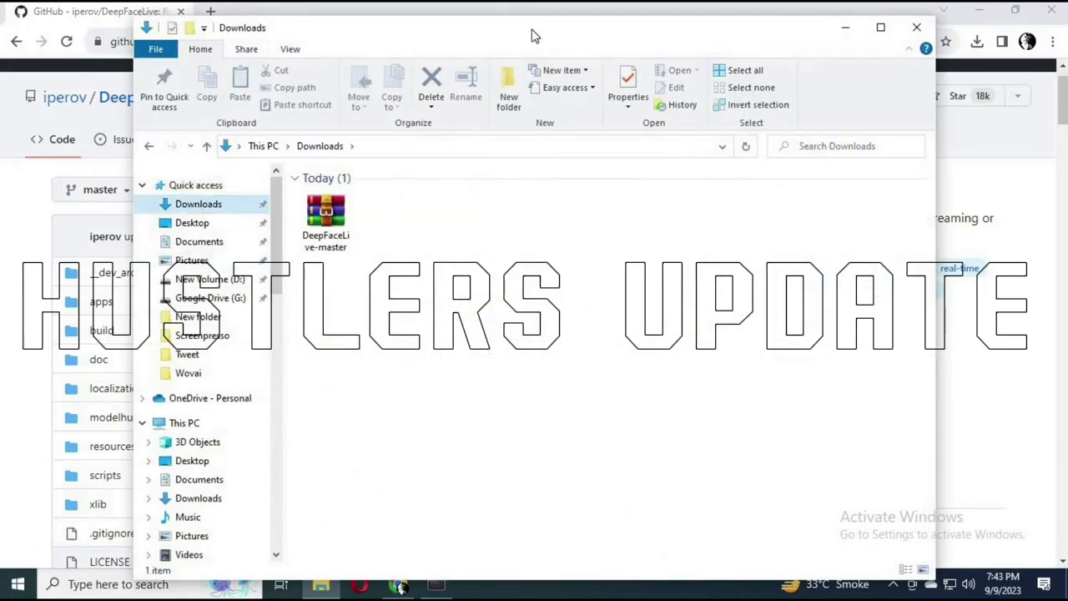
Step: Extract the DeepFaceLive-master archive directly into the Downloads folder and open the extracted DeepFaceLive-master folder
{"action": "double_click", "coordinate": [532, 36]}
{"action": "left_click", "coordinate": [191, 192]}
{"action": "right_click", "coordinate": [197, 193]}
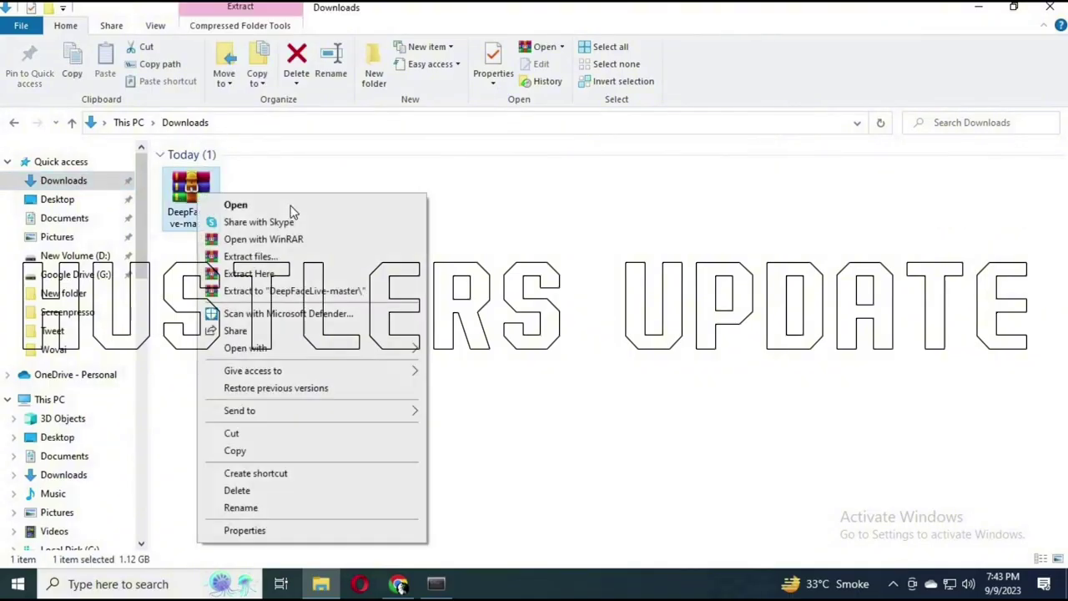
{"action": "left_click", "coordinate": [283, 273]}
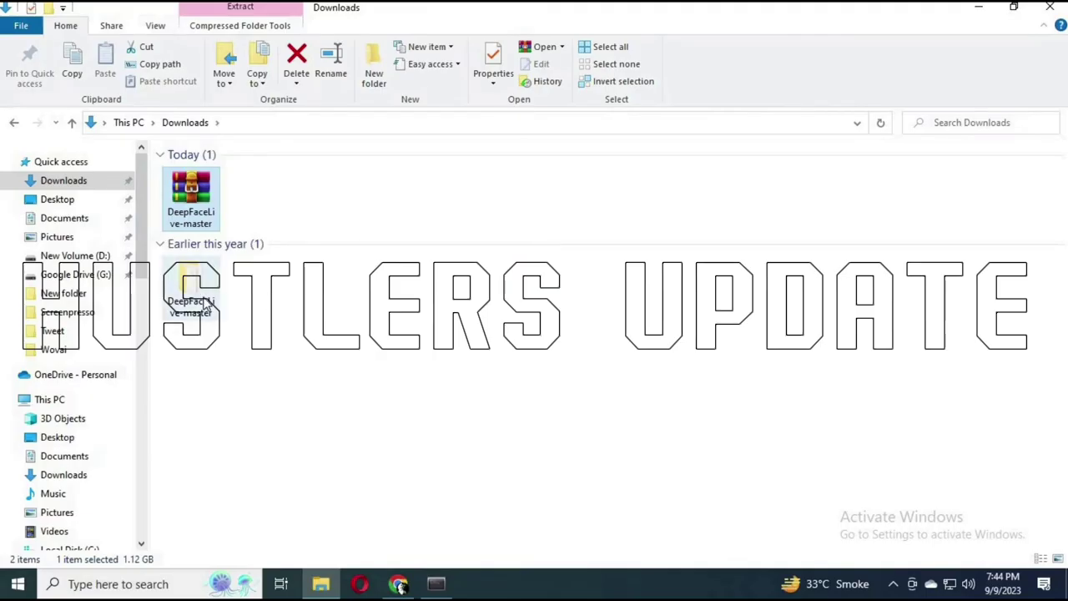
{"action": "double_click", "coordinate": [206, 305]}
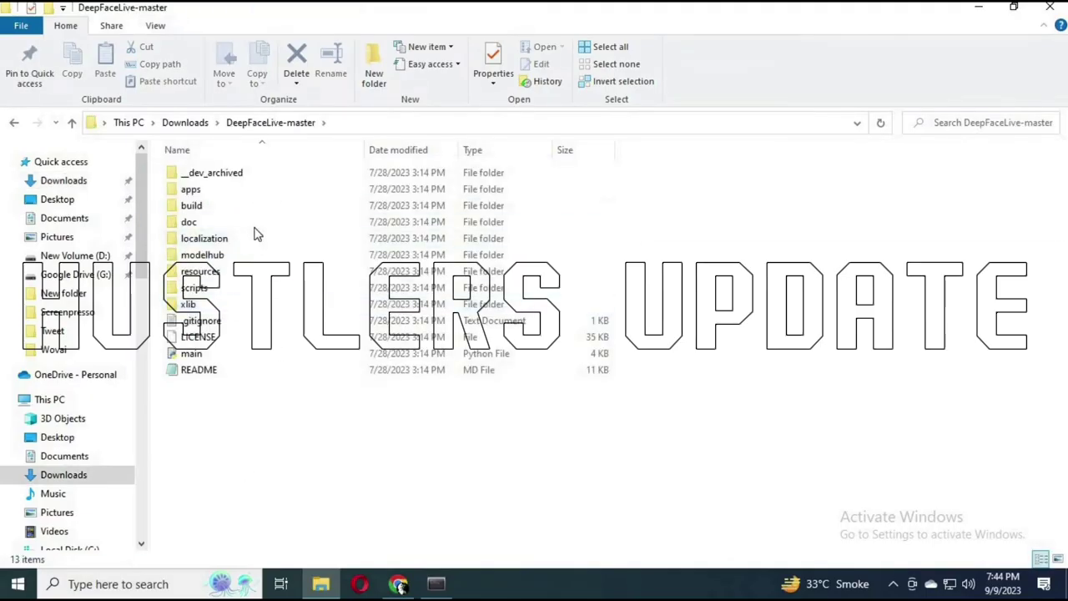
Step: Copy the DeepFaceLive-master folder's path and change to that directory with cd in Anaconda Prompt
{"action": "left_click", "coordinate": [337, 123]}
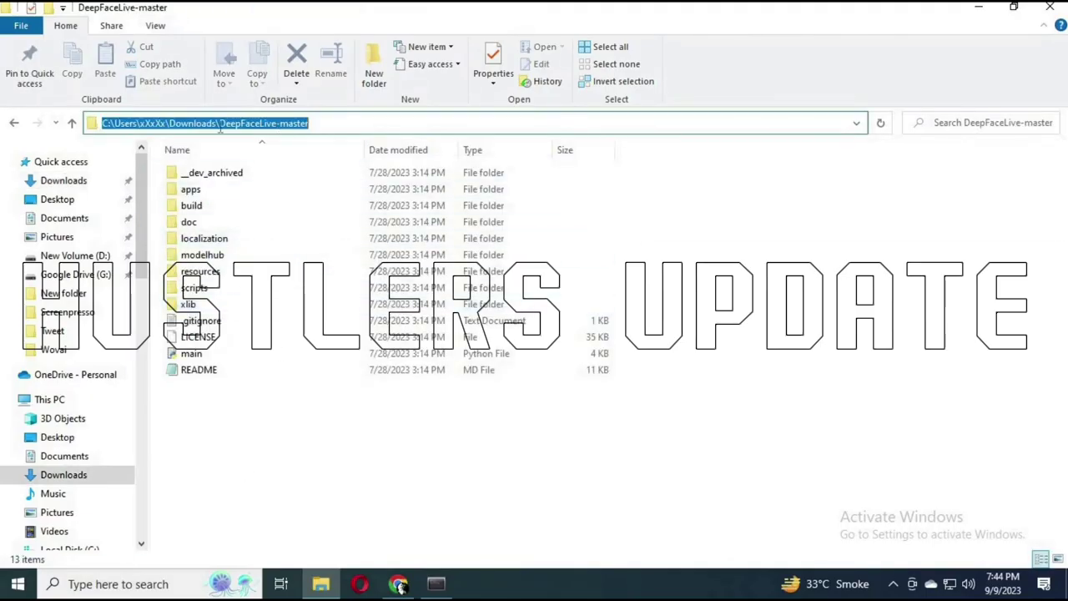
{"action": "right_click", "coordinate": [221, 132]}
{"action": "left_click", "coordinate": [280, 177]}
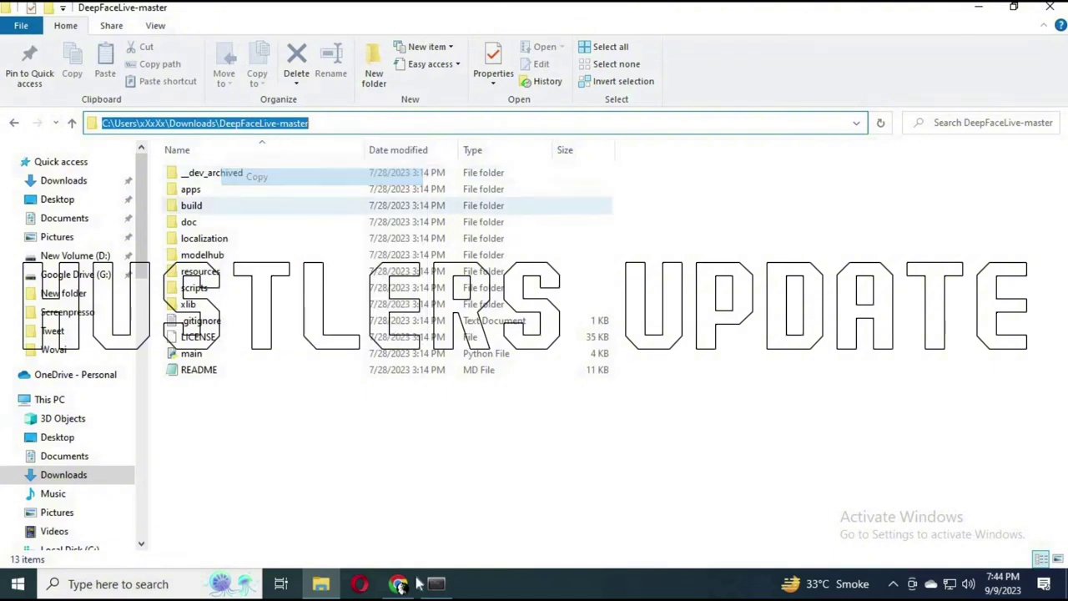
{"action": "left_click", "coordinate": [436, 583]}
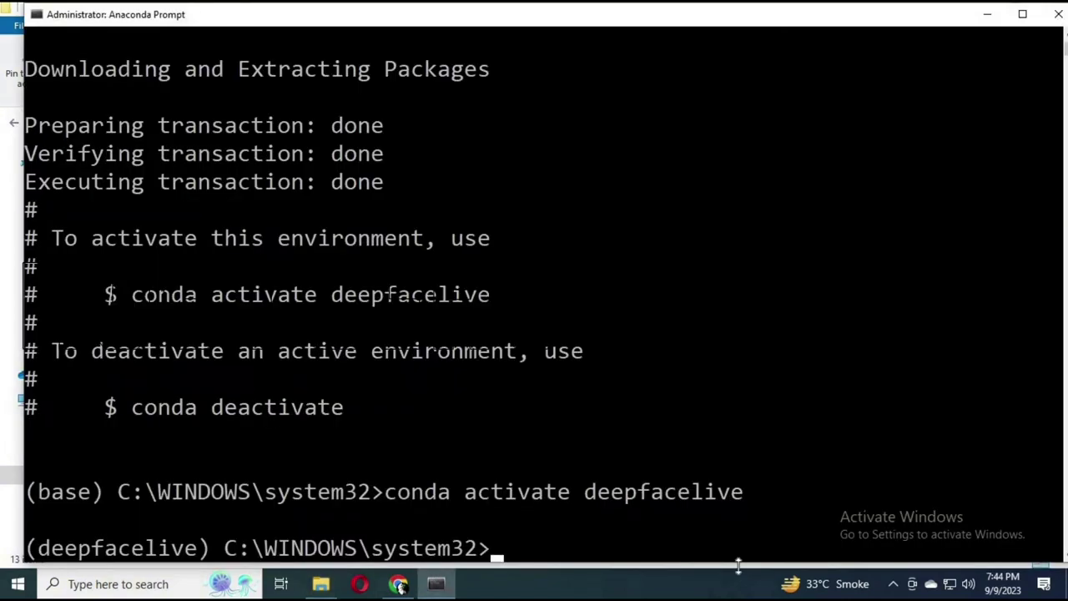
{"action": "type", "text": "cd"}
{"action": "key", "text": "ctrl+v"}
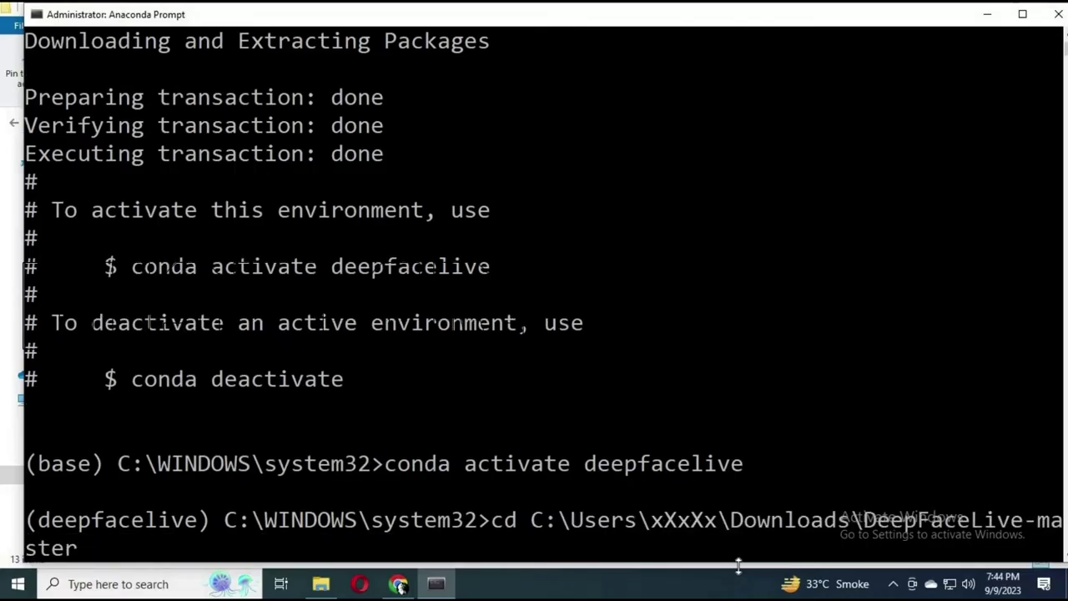
{"action": "key", "text": "Return"}
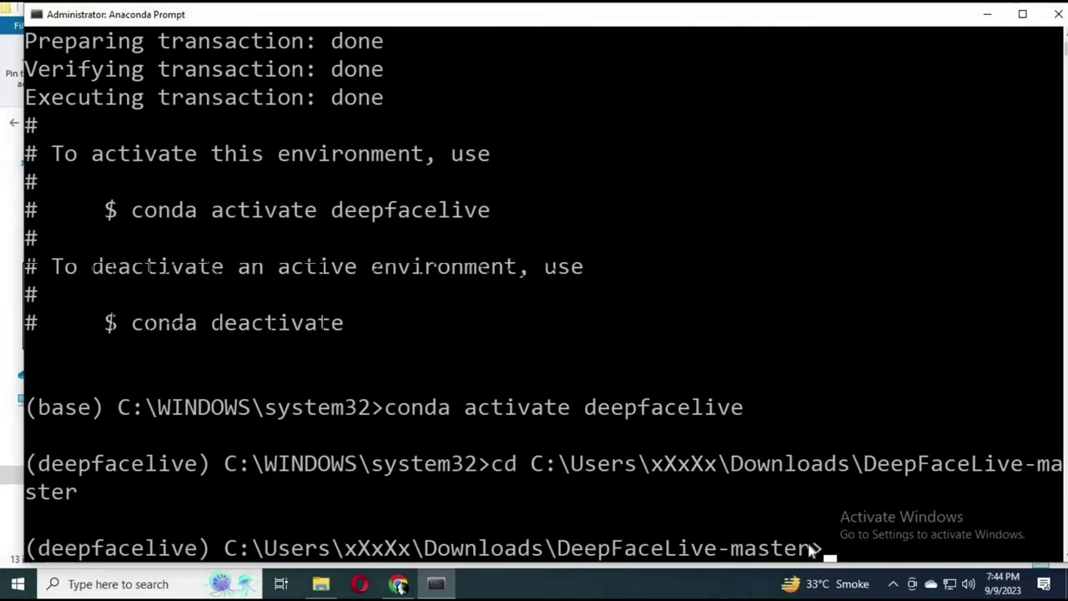
Step: Highlight the current prompt line and reduce the Anaconda Prompt window's height to leave room below it
{"action": "left_click_drag", "start_coordinate": [834, 550], "coordinate": [50, 547]}
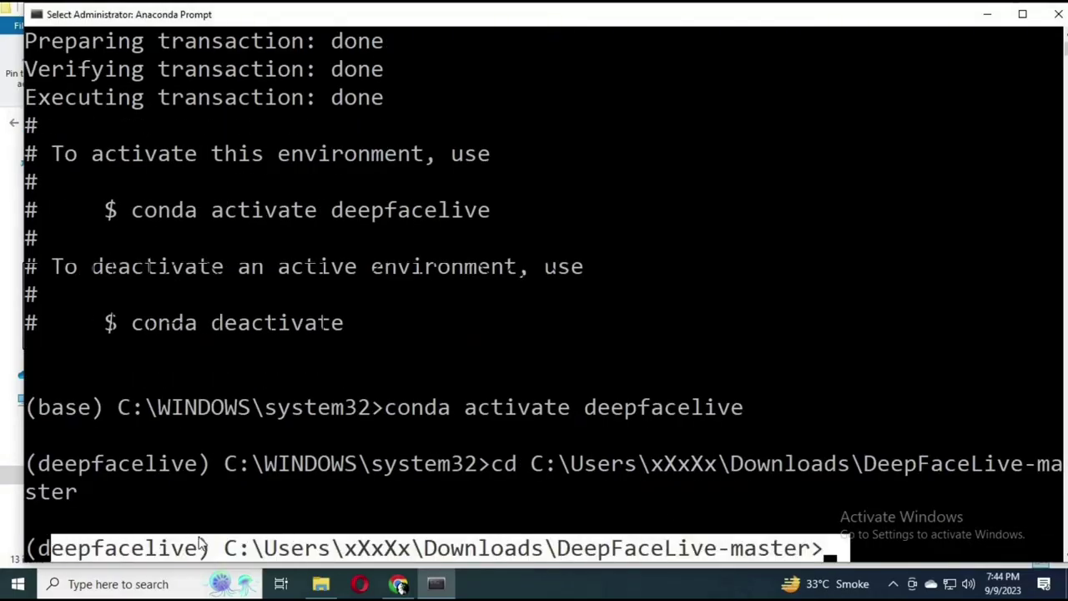
{"action": "key", "text": "shift+Left"}
{"action": "left_click_drag", "start_coordinate": [1061, 559], "coordinate": [915, 383]}
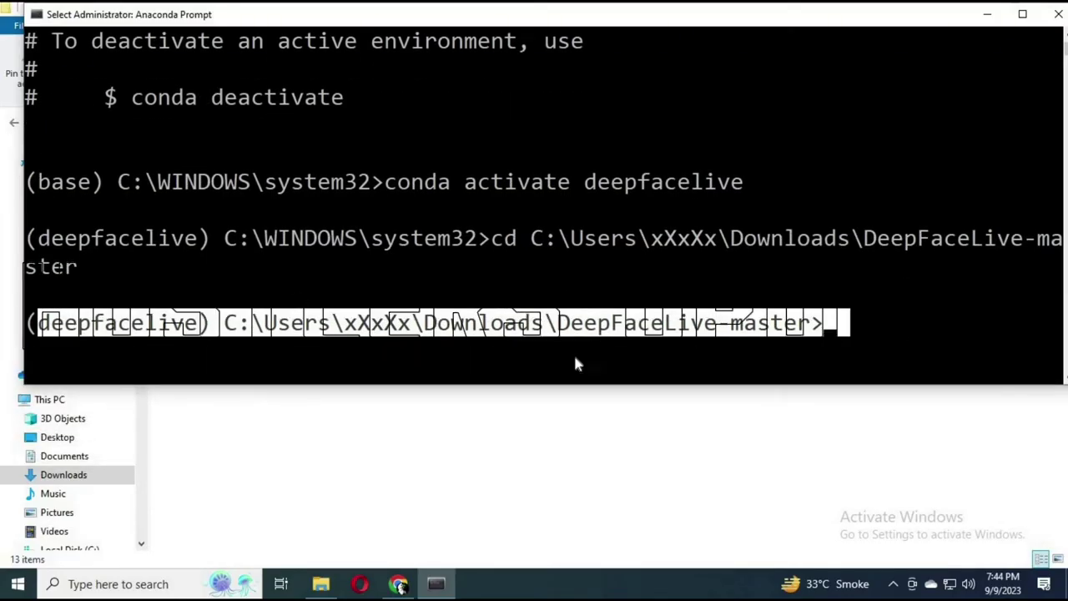
{"action": "left_click", "coordinate": [400, 334]}
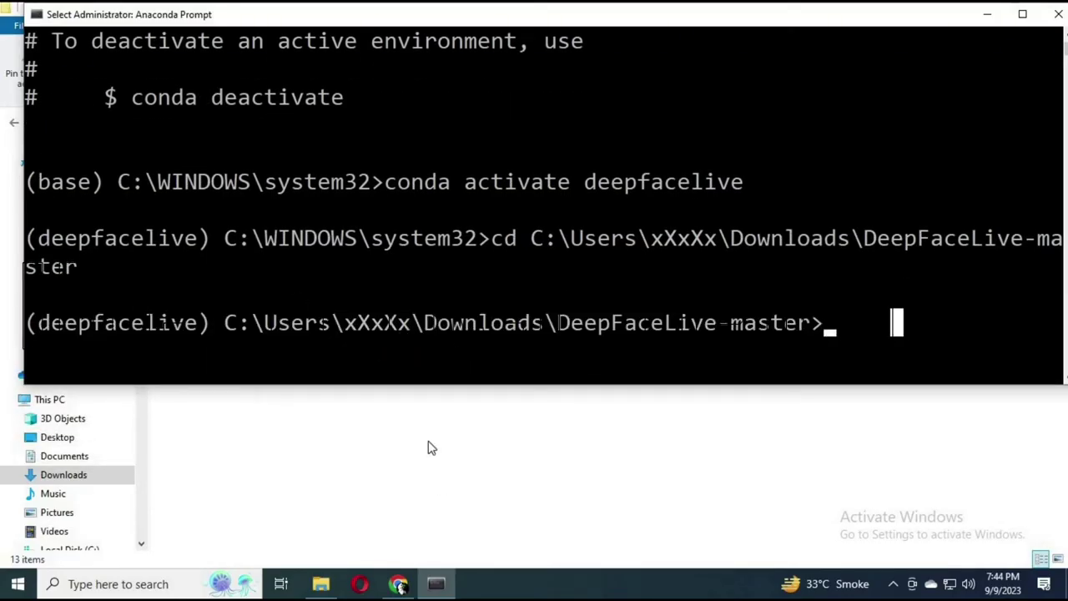
Step: Switch to Chrome, set PyTorch's compute platform to CPU with Pip on Windows, and copy the generated install command
{"action": "left_click", "coordinate": [399, 584]}
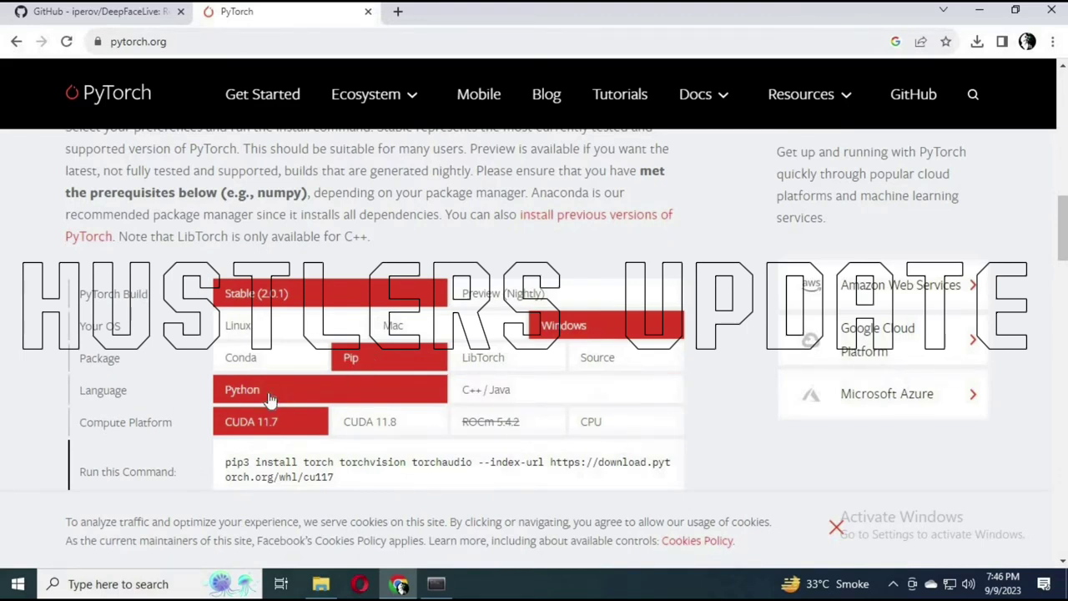
{"action": "left_click", "coordinate": [636, 438]}
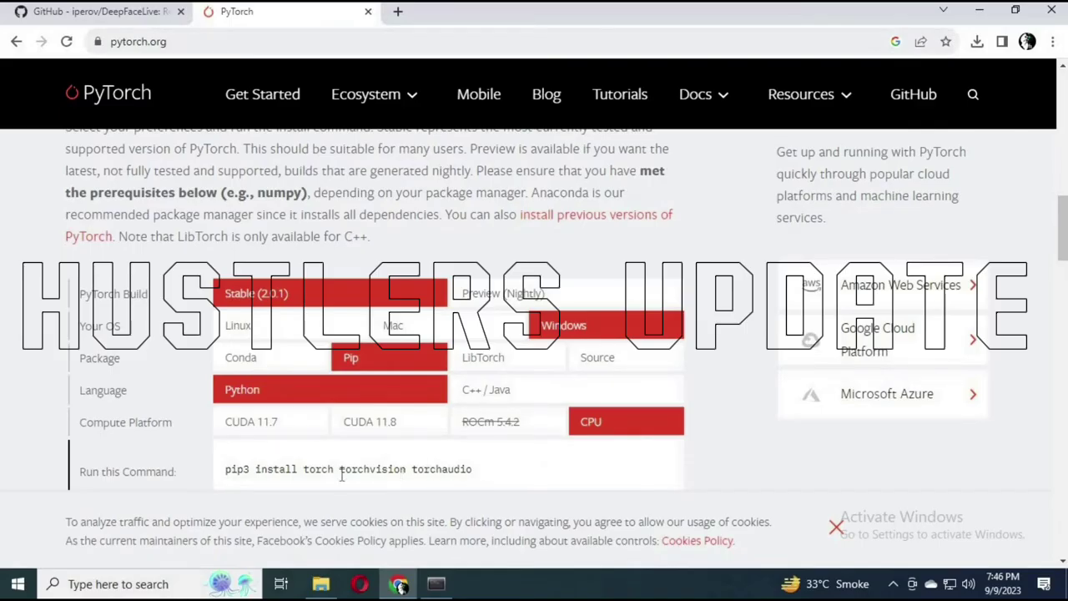
{"action": "left_click_drag", "start_coordinate": [472, 468], "coordinate": [239, 482]}
{"action": "right_click", "coordinate": [261, 474]}
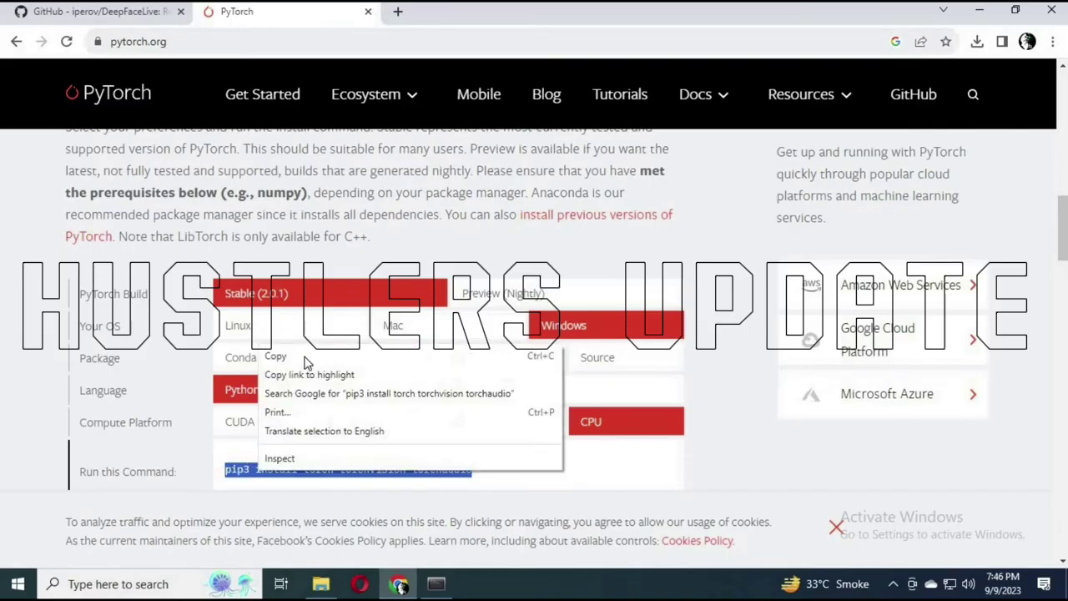
{"action": "left_click", "coordinate": [307, 358]}
Step: Run the copied command "pip3 install torch torchvision torchaudio" in Anaconda Prompt, recopying it from the PyTorch page first
{"action": "left_click", "coordinate": [437, 583]}
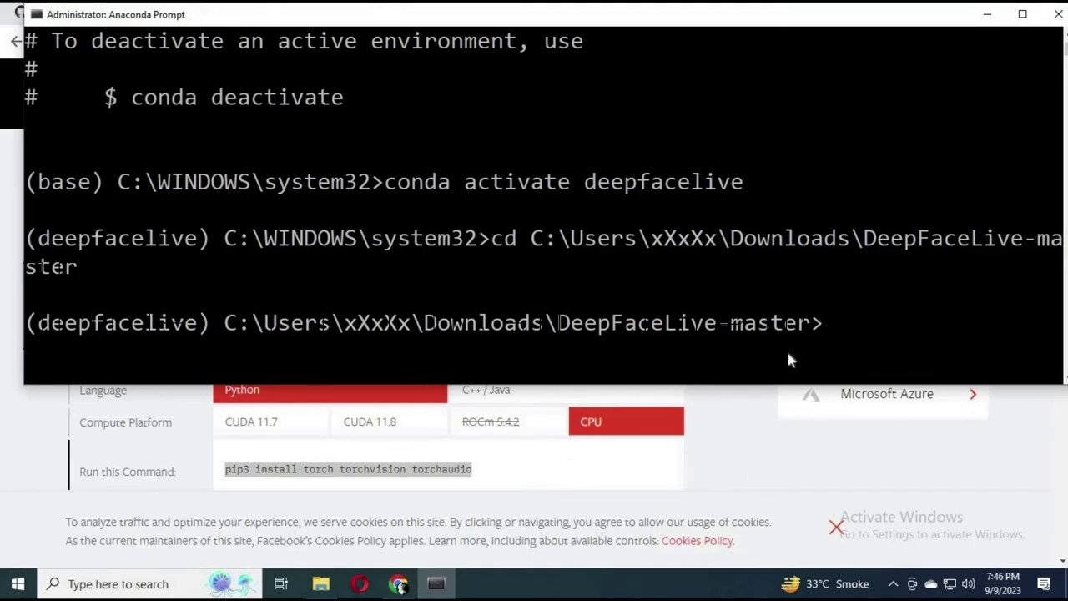
{"action": "left_click", "coordinate": [463, 465]}
{"action": "right_click", "coordinate": [463, 461]}
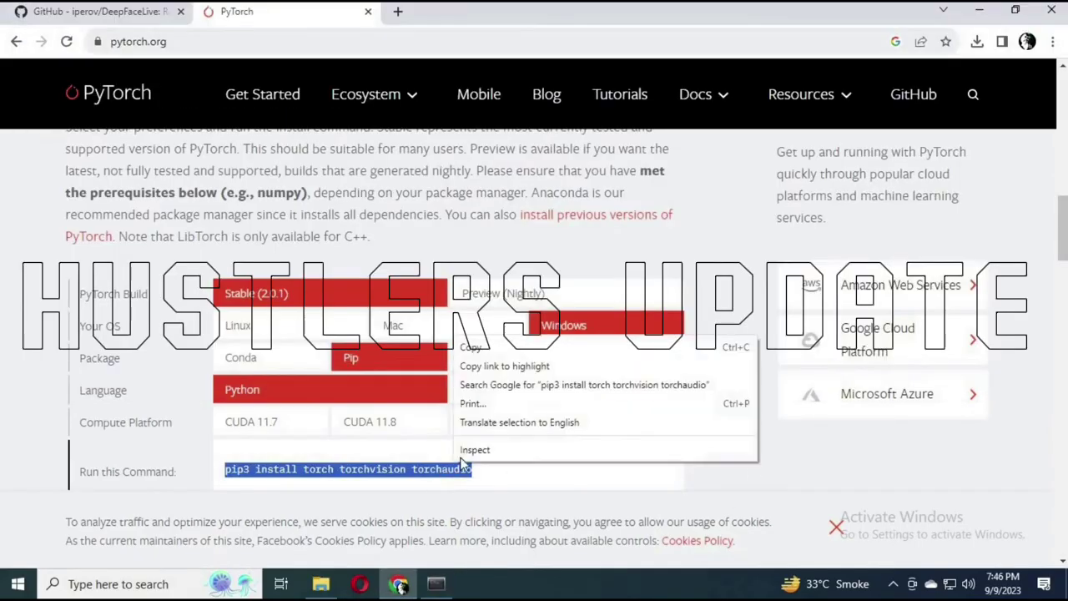
{"action": "left_click", "coordinate": [472, 347]}
{"action": "left_click", "coordinate": [450, 587]}
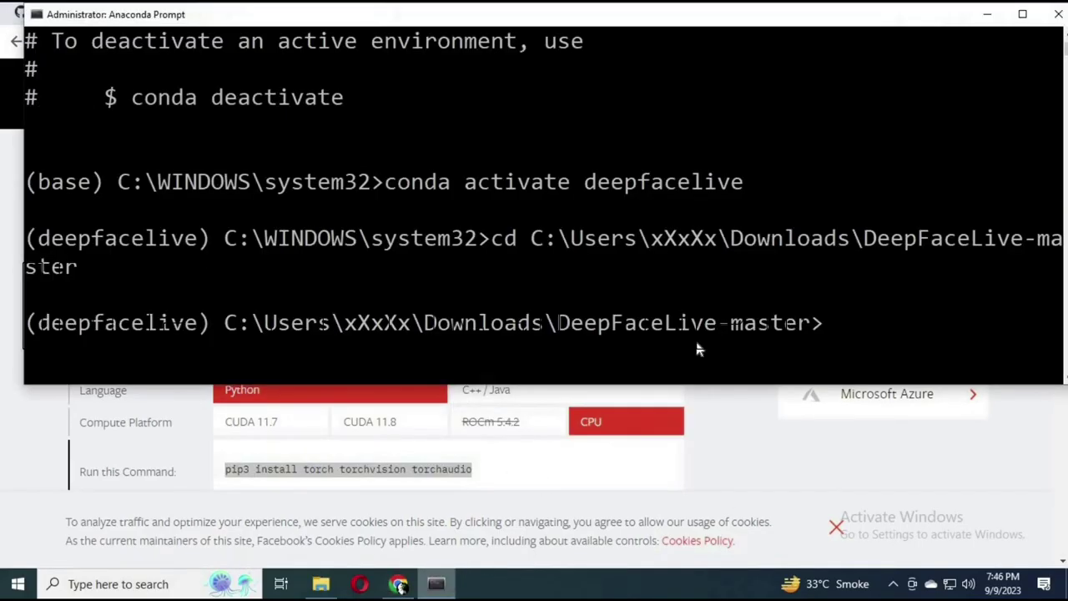
{"action": "right_click", "coordinate": [819, 334]}
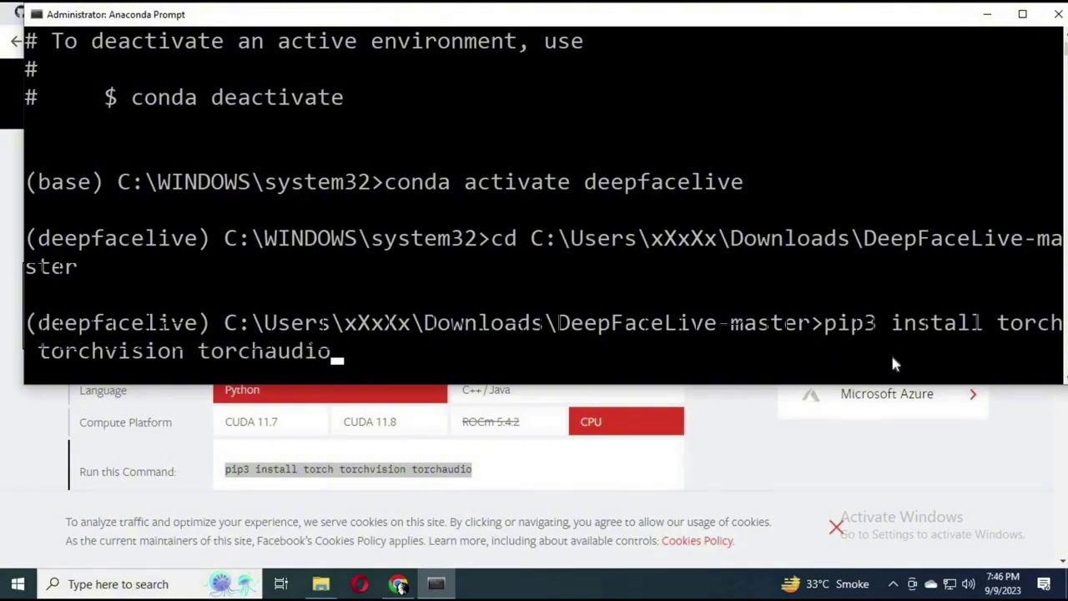
{"action": "key", "text": "Return"}
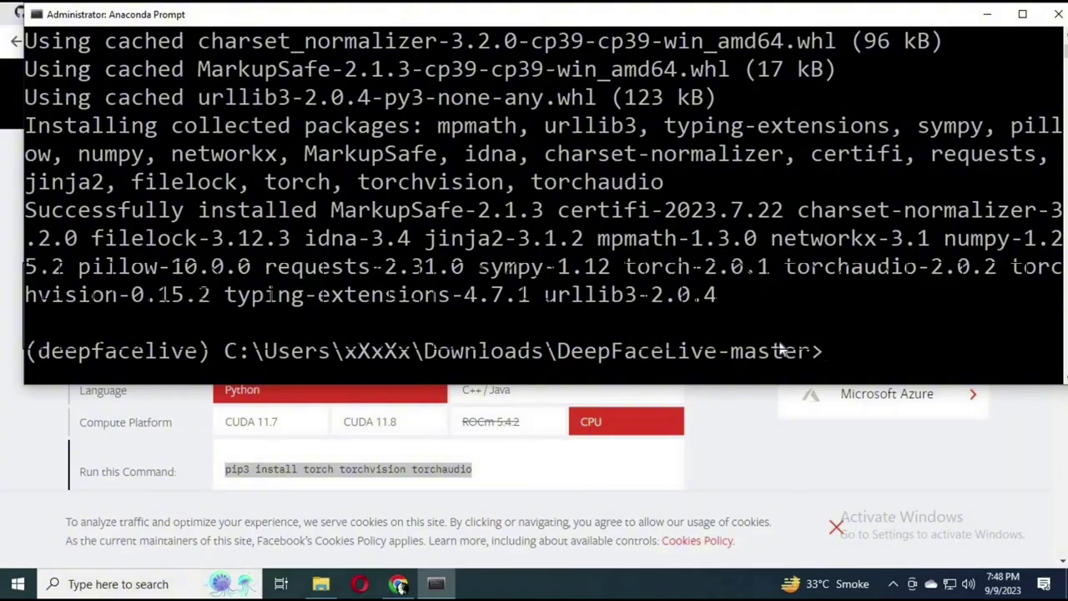
Step: Enter "python main.py run DeepFaceLive --userdata-dir" at the prompt without running it
{"action": "left_click", "coordinate": [839, 356]}
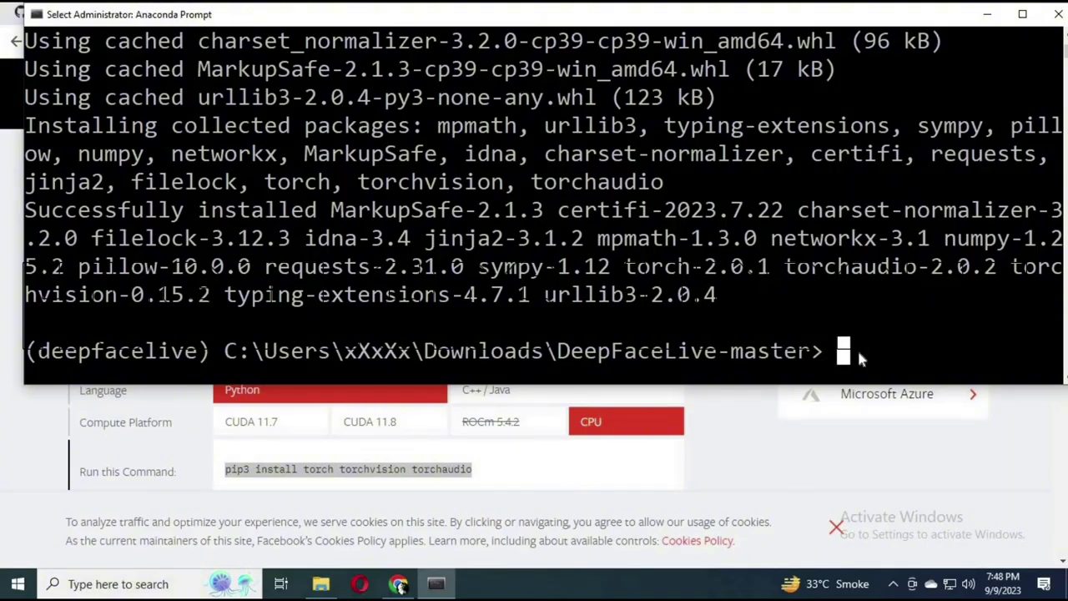
{"action": "type", "text": "p"}
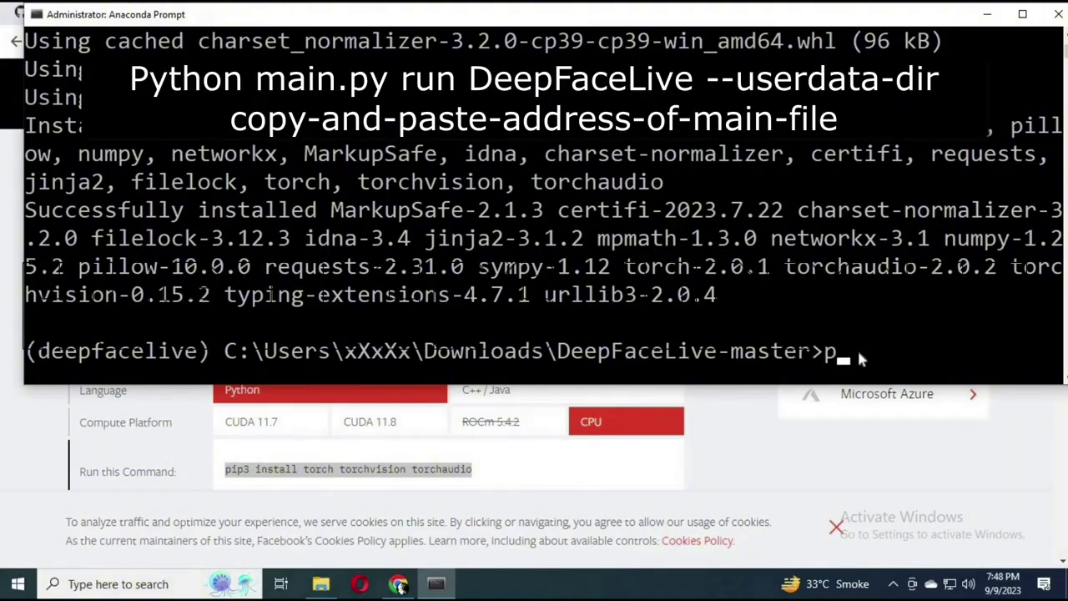
{"action": "type", "text": "ython"}
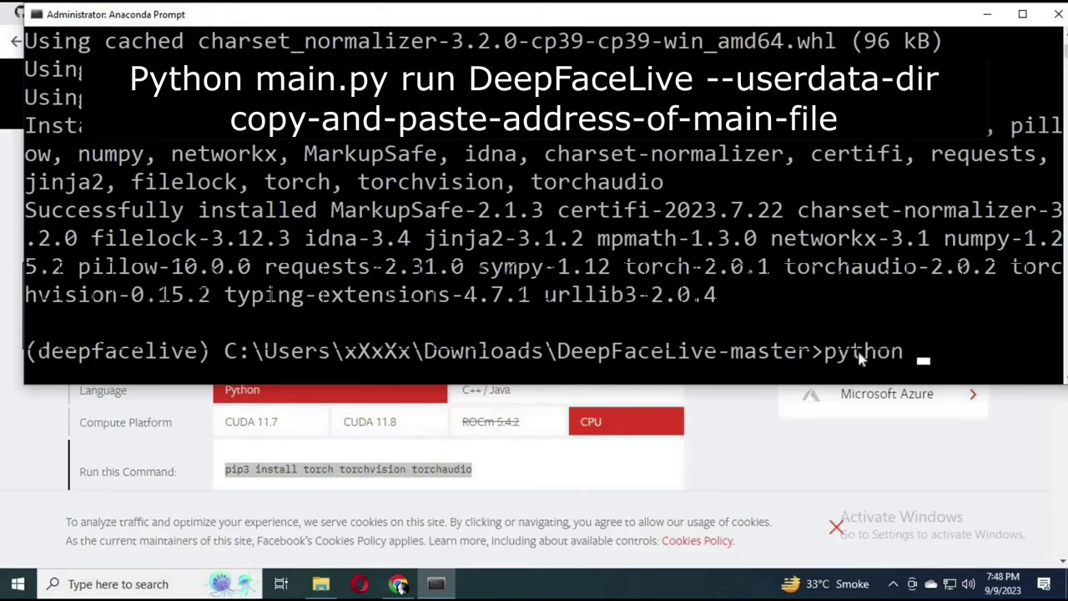
{"action": "type", "text": " main.py"}
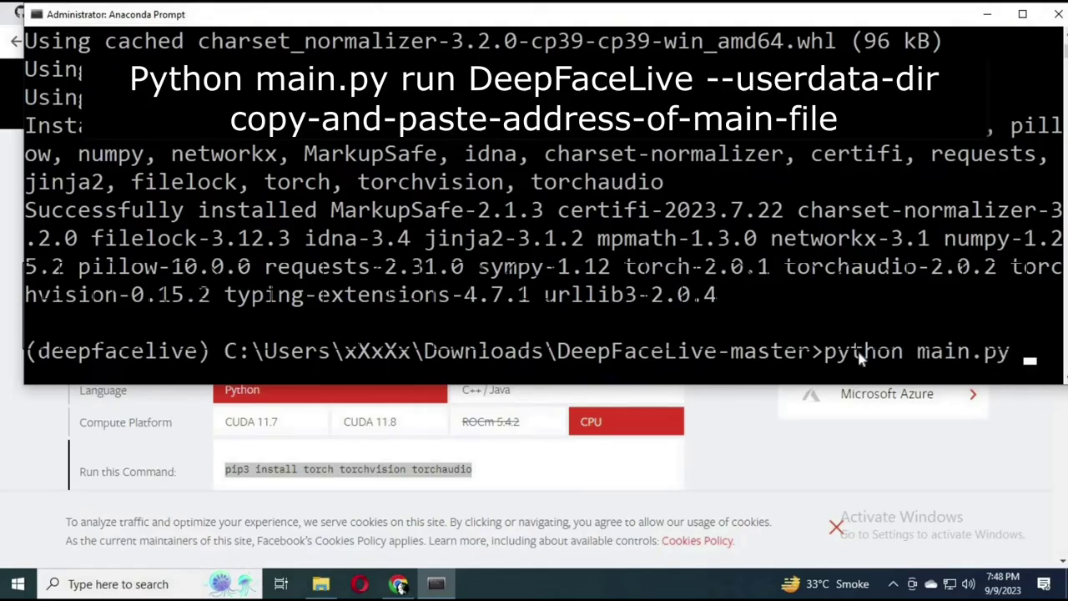
{"action": "type", "text": " run"}
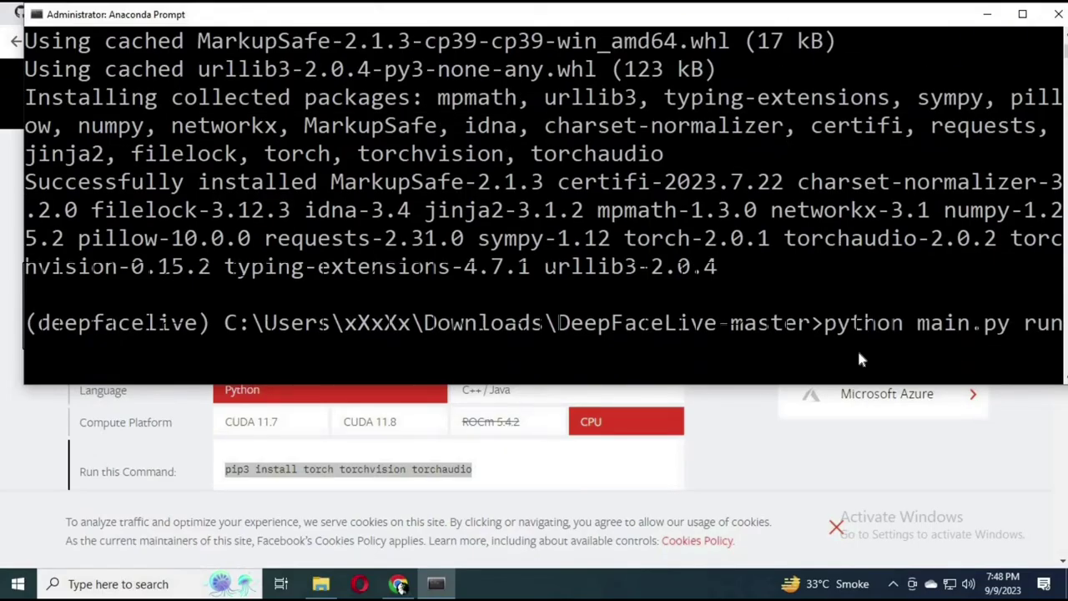
{"action": "type", "text": " DeepFace"}
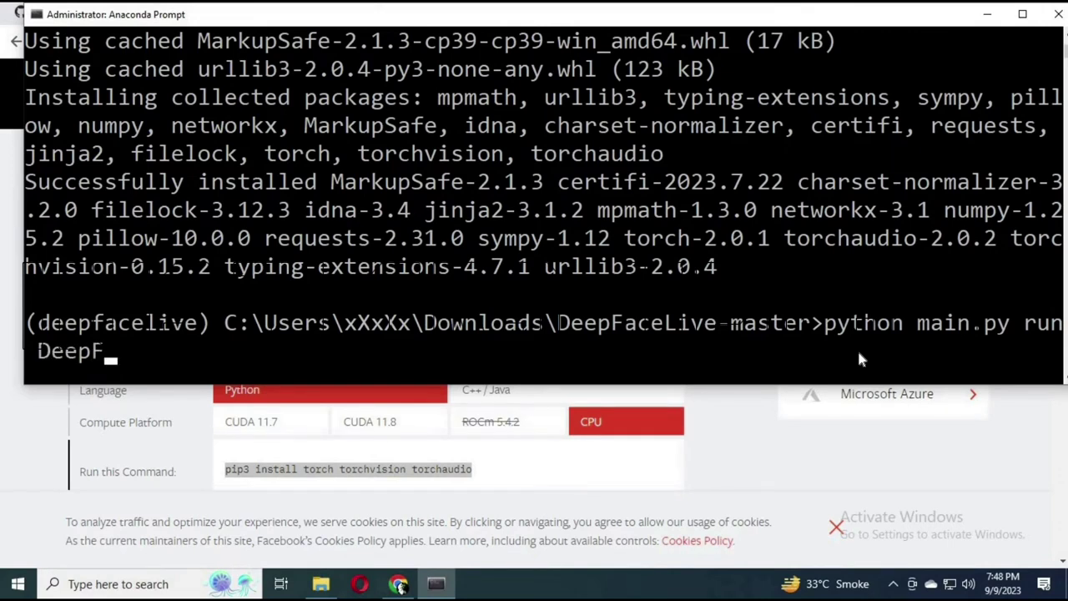
{"action": "type", "text": "Live"}
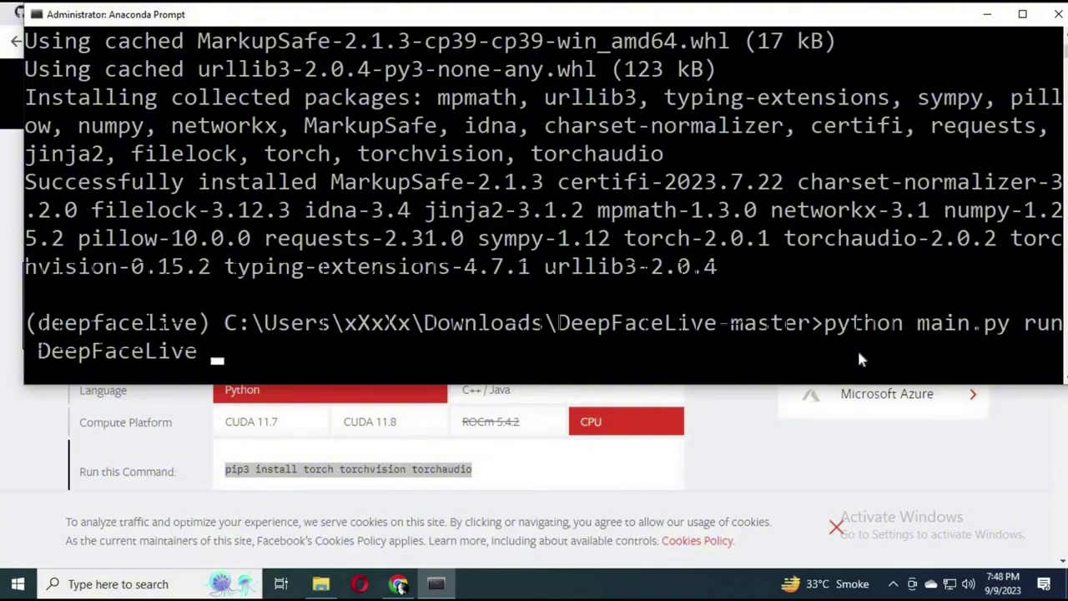
{"action": "type", "text": " --data"}
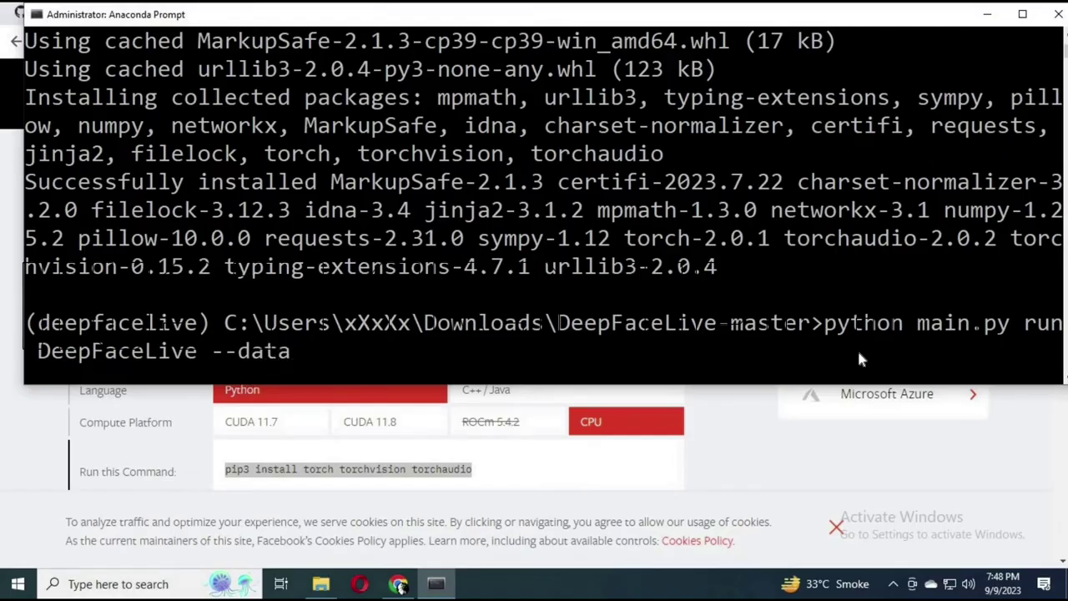
{"action": "key", "text": "BackSpace"}
{"action": "key", "text": "BackSpace"}
{"action": "key", "text": "BackSpace"}
{"action": "key", "text": "BackSpace"}
{"action": "type", "text": "userdat"}
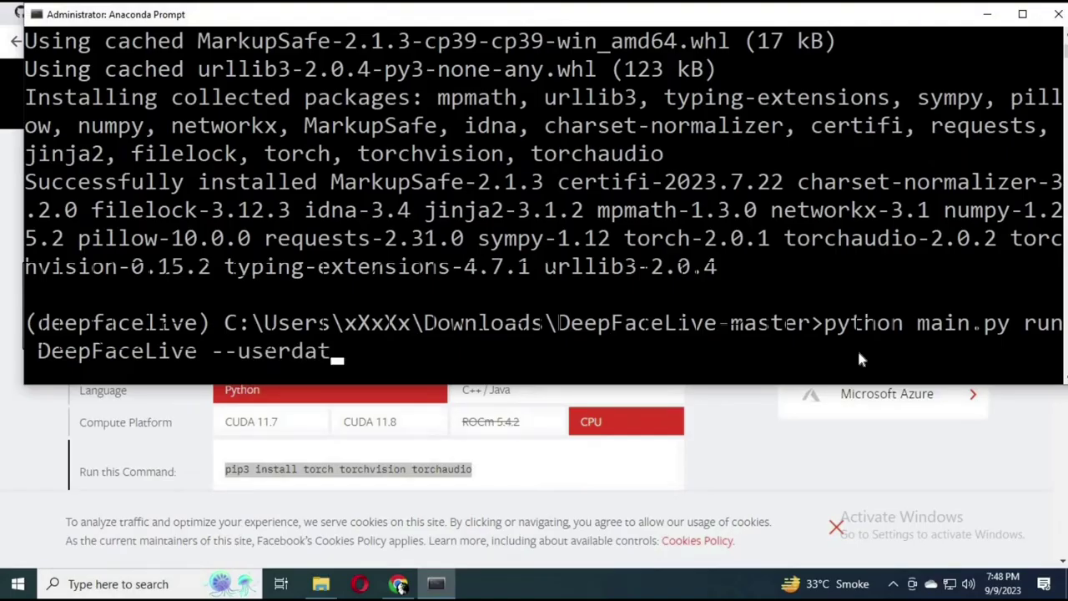
{"action": "type", "text": "a-dir"}
Step: Copy the DeepFaceLive-master folder path from File Explorer, append it to the launch command in Anaconda Prompt, and run it
{"action": "left_click", "coordinate": [321, 584]}
{"action": "left_click", "coordinate": [336, 123]}
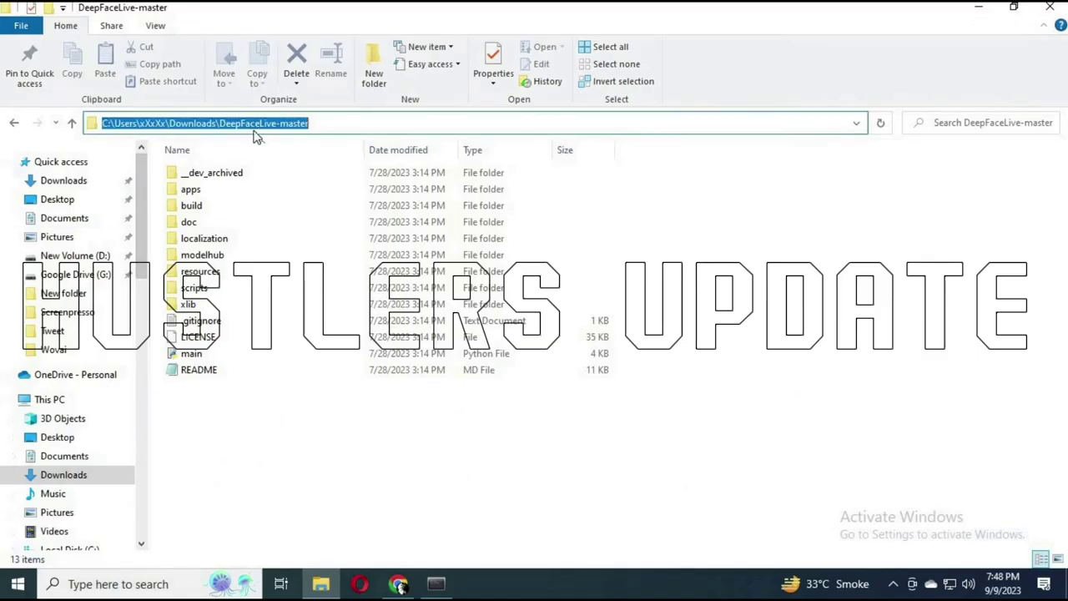
{"action": "right_click", "coordinate": [250, 125]}
{"action": "left_click", "coordinate": [283, 174]}
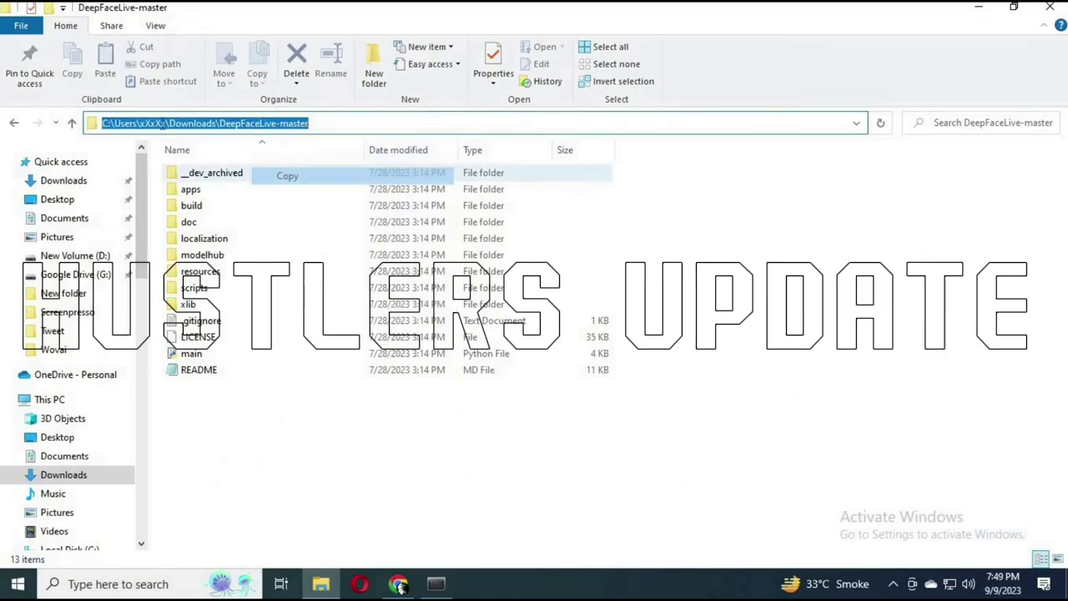
{"action": "left_click", "coordinate": [424, 527]}
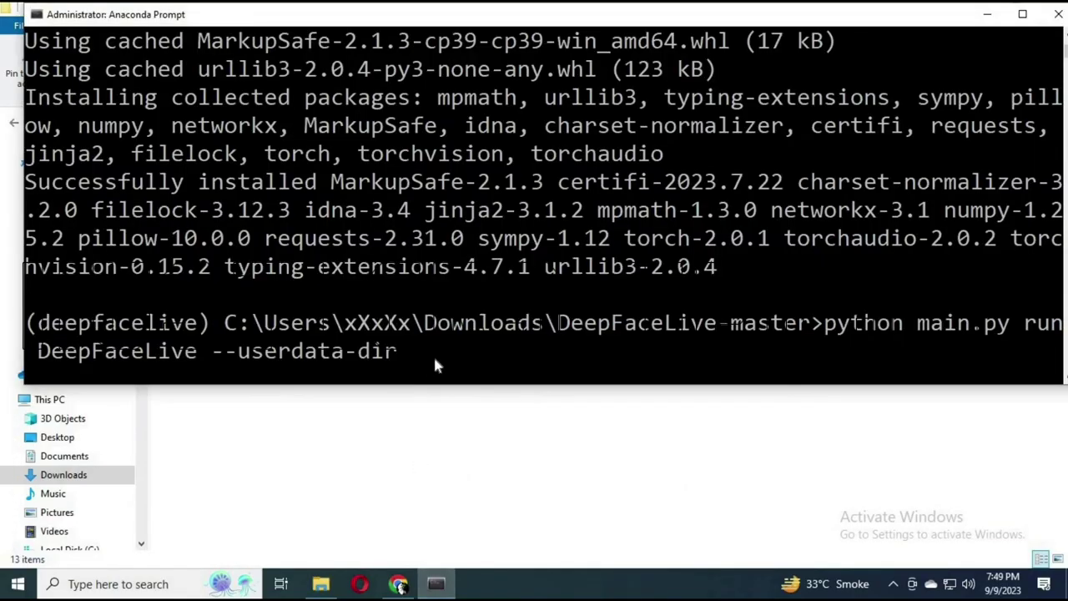
{"action": "right_click", "coordinate": [434, 358]}
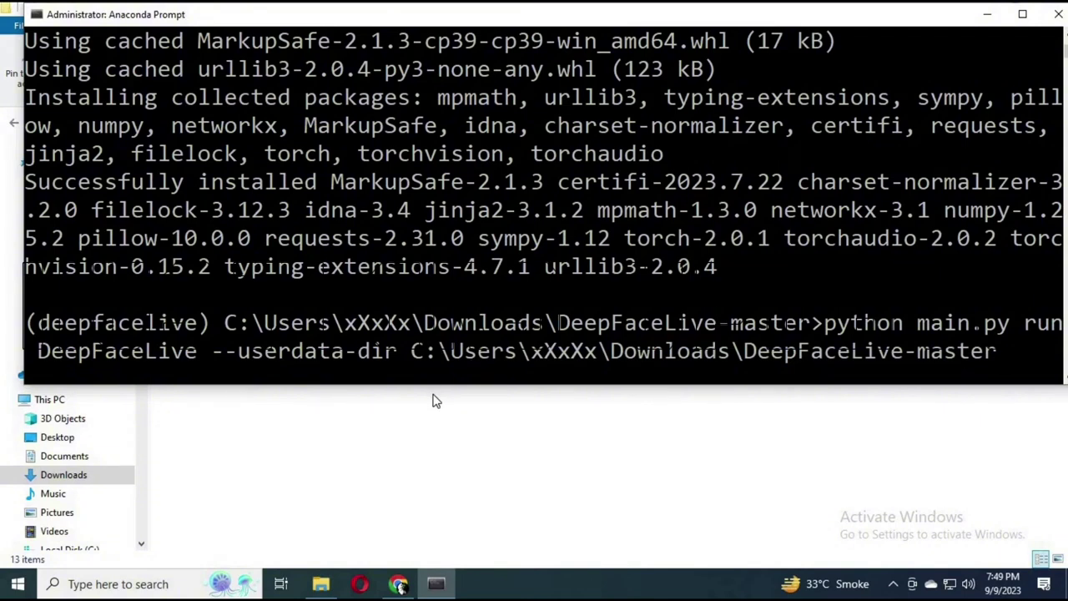
{"action": "key", "text": "Return"}
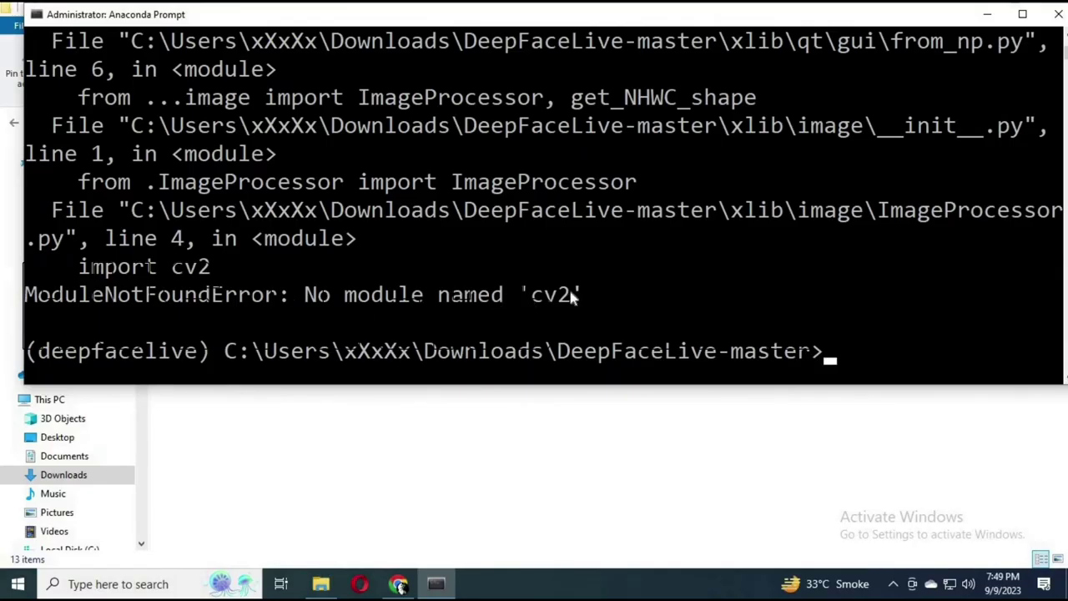
{"action": "left_click_drag", "start_coordinate": [569, 294], "coordinate": [371, 305]}
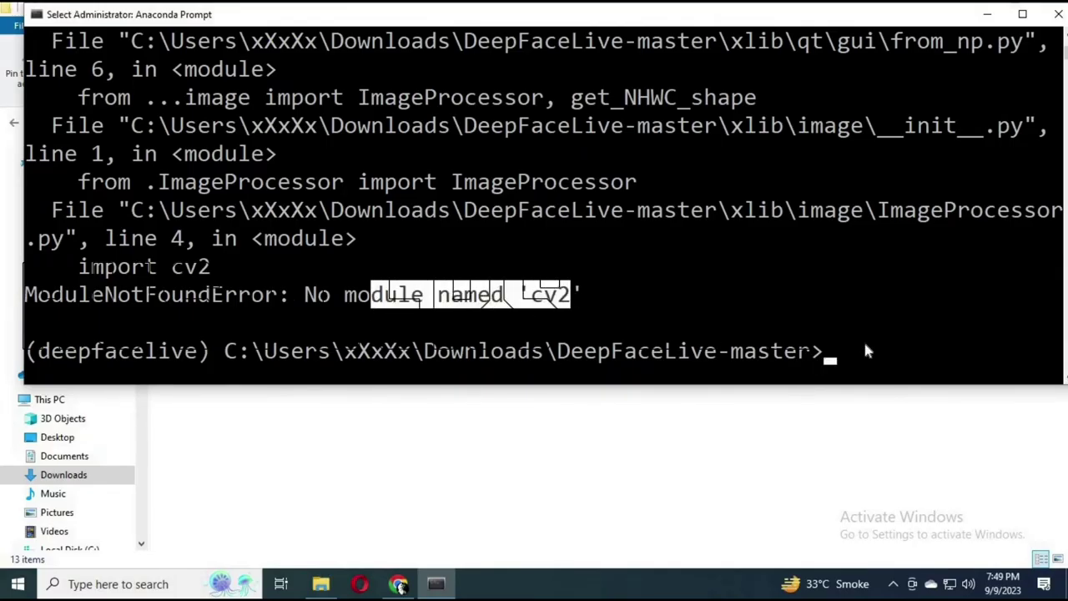
{"action": "type", "text": "con"}
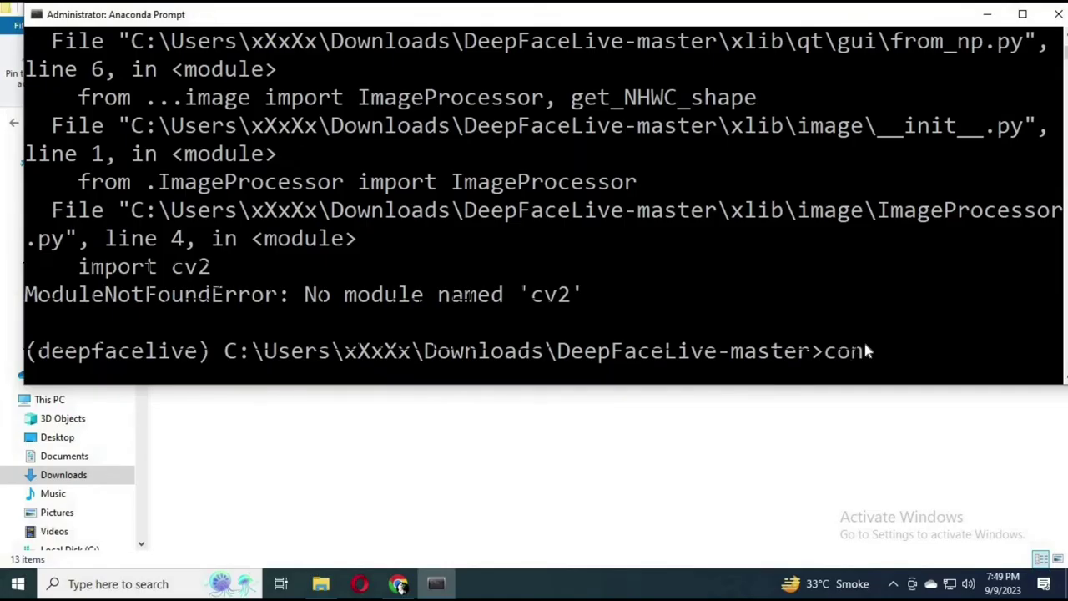
{"action": "type", "text": "da"}
{"action": "key", "text": "BackSpace"}
{"action": "key", "text": "BackSpace"}
{"action": "key", "text": "BackSpace"}
{"action": "key", "text": "BackSpace"}
{"action": "key", "text": "BackSpace"}
Step: Install the OpenCV module in the deepfacelive environment by running "pip install opencv-python"
{"action": "type", "text": "pip install"}
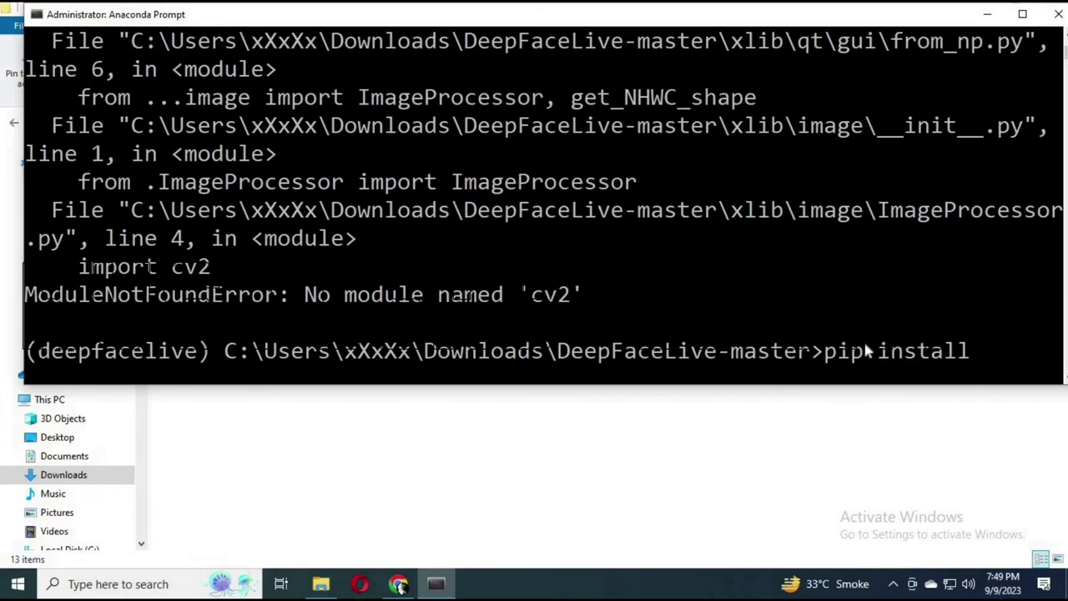
{"action": "type", "text": "opencv"}
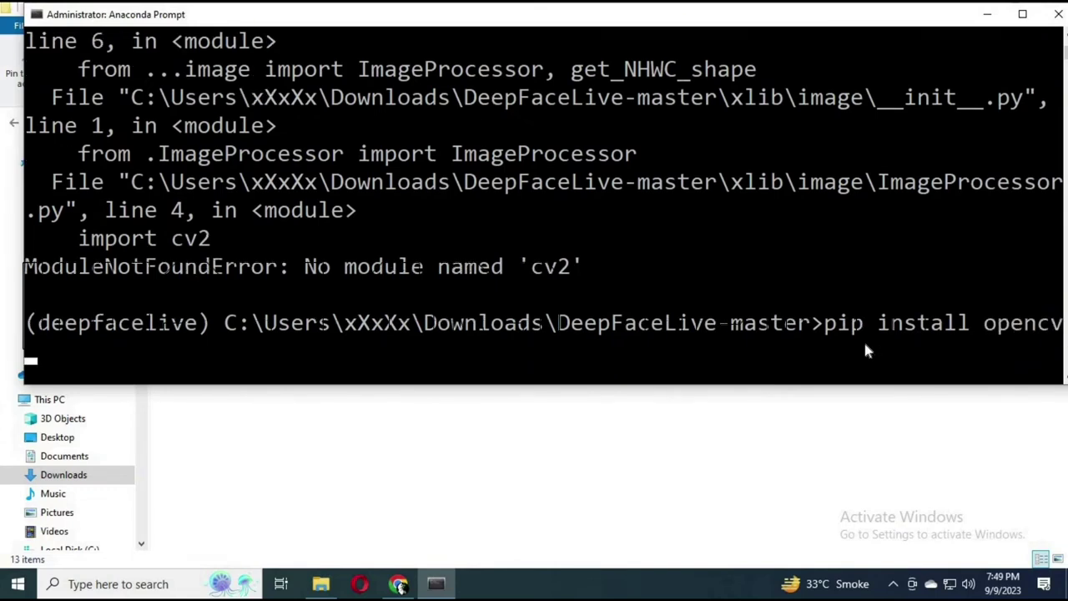
{"action": "type", "text": "-python"}
{"action": "key", "text": "Return"}
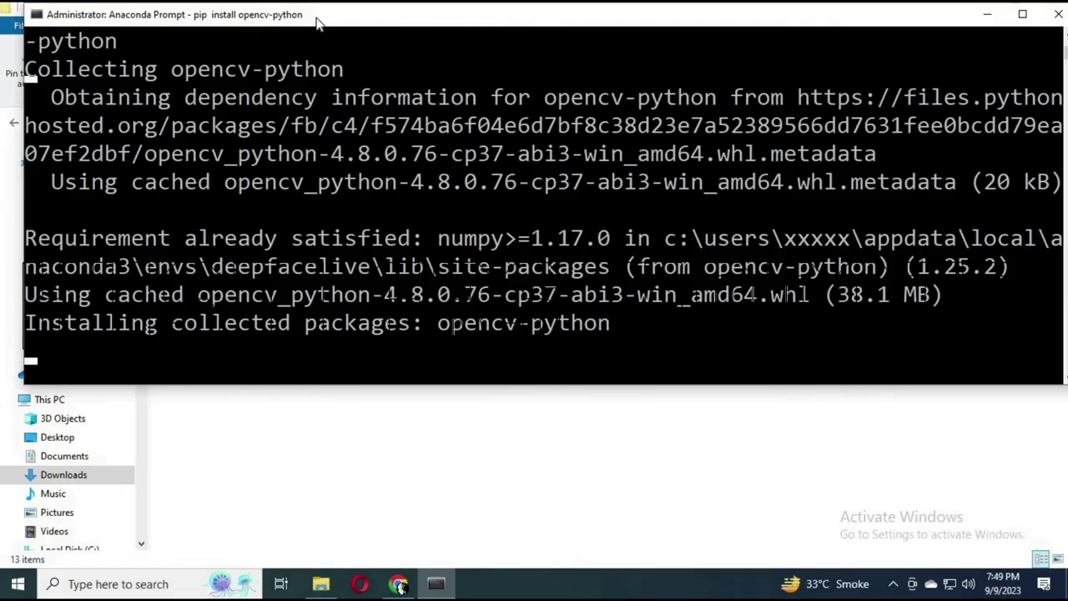
Step: Set the Anaconda Prompt window's font size to 28 in its properties and apply the change
{"action": "right_click", "coordinate": [314, 18]}
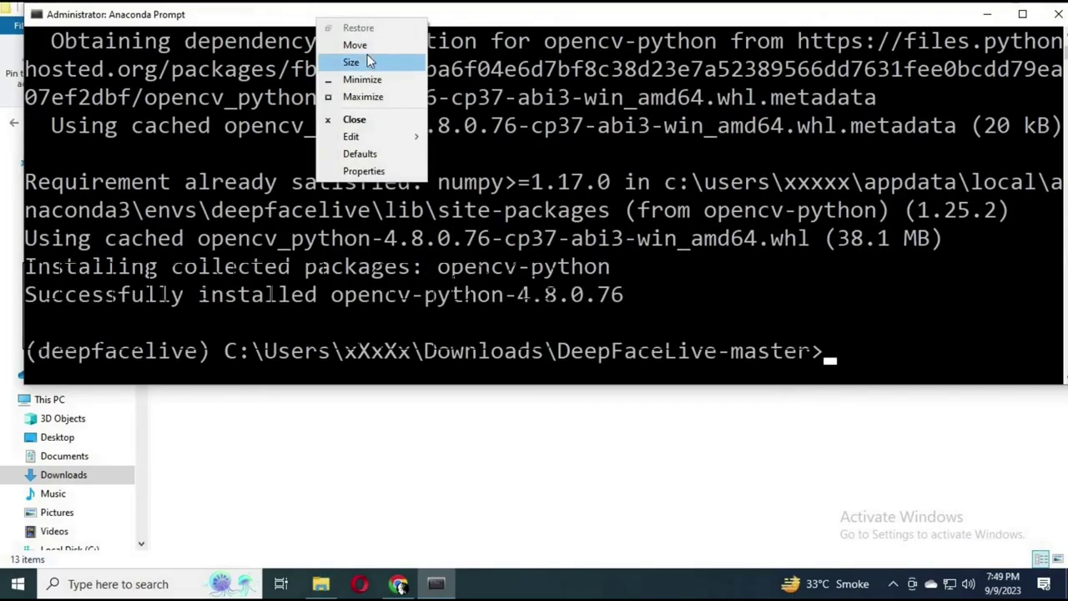
{"action": "left_click", "coordinate": [364, 170]}
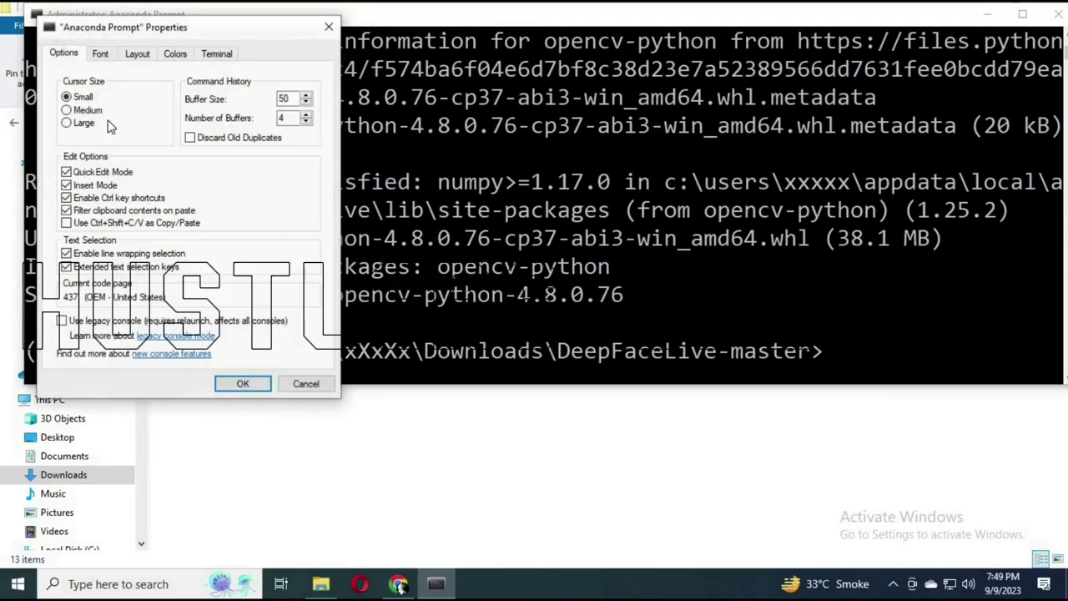
{"action": "left_click", "coordinate": [99, 54]}
{"action": "left_click", "coordinate": [70, 147]}
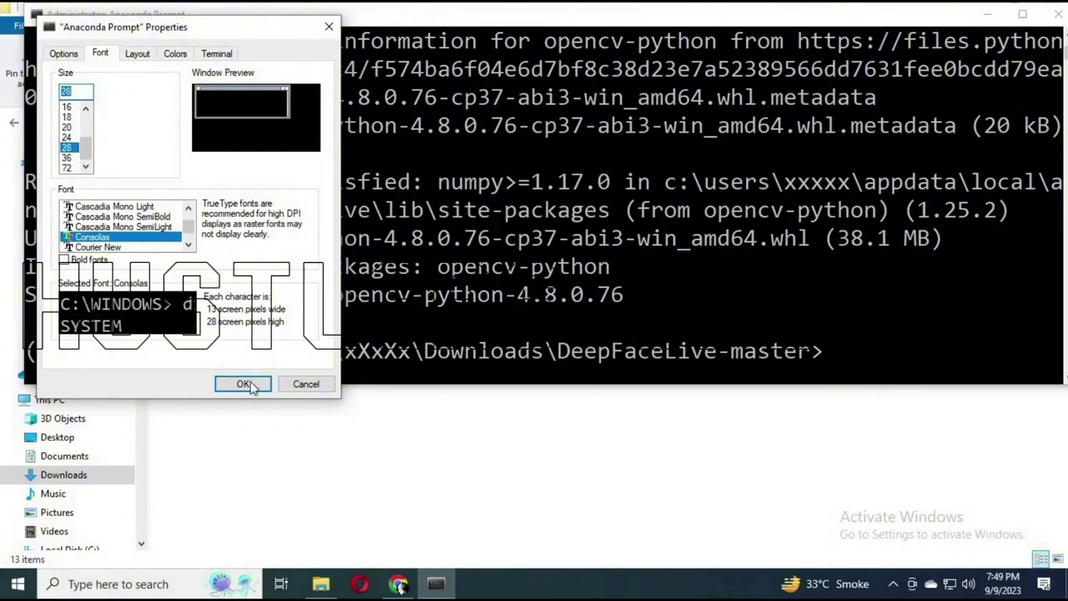
{"action": "left_click", "coordinate": [242, 383]}
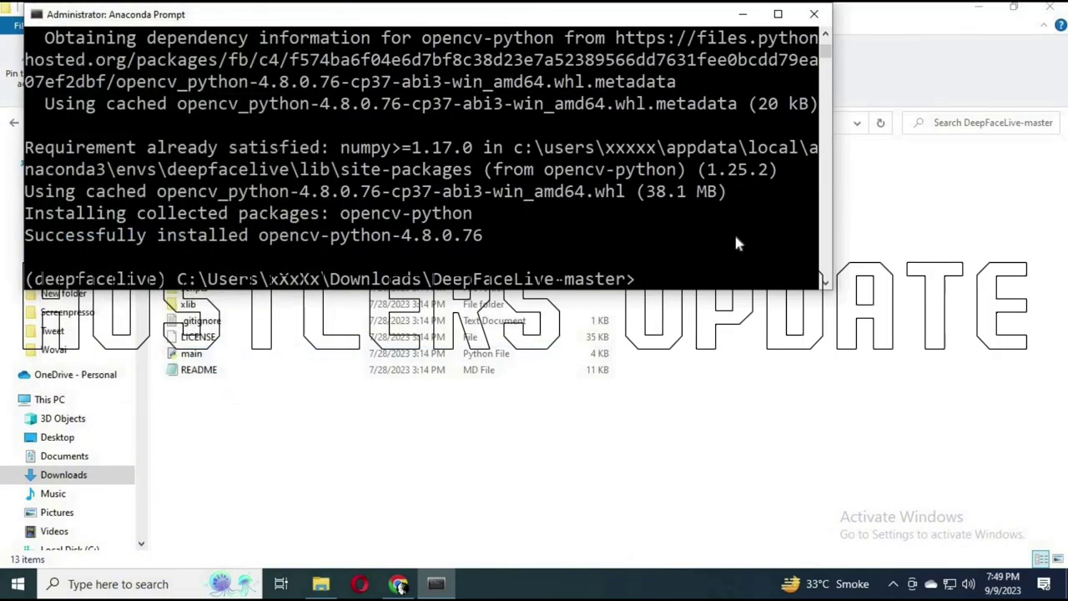
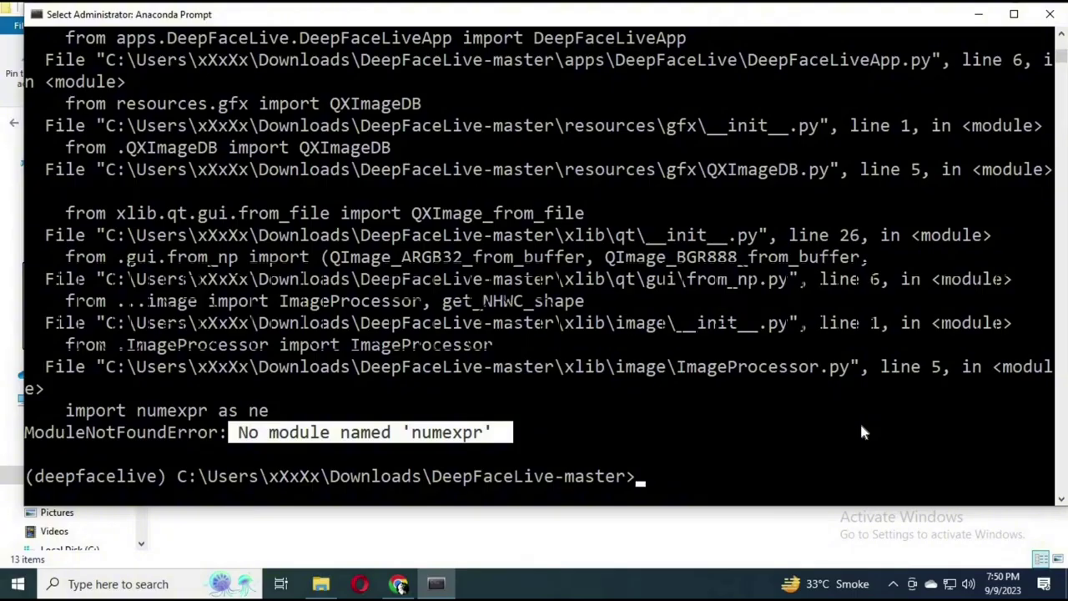
Step: Run "pip install numexpr", and rerun the earlier DeepFaceLive launch command with DeepFaceLive-master as its userdata directory
{"action": "type", "text": "pip install numexpr"}
{"action": "key", "text": "Return"}
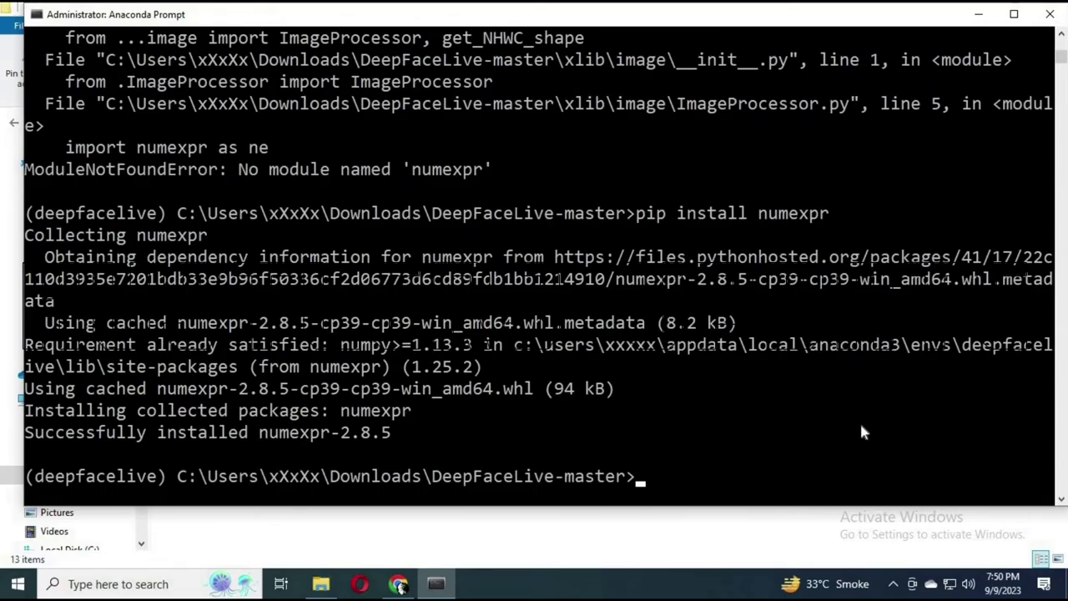
{"action": "type", "text": "pip"}
{"action": "key", "text": "Up"}
{"action": "key", "text": "Up"}
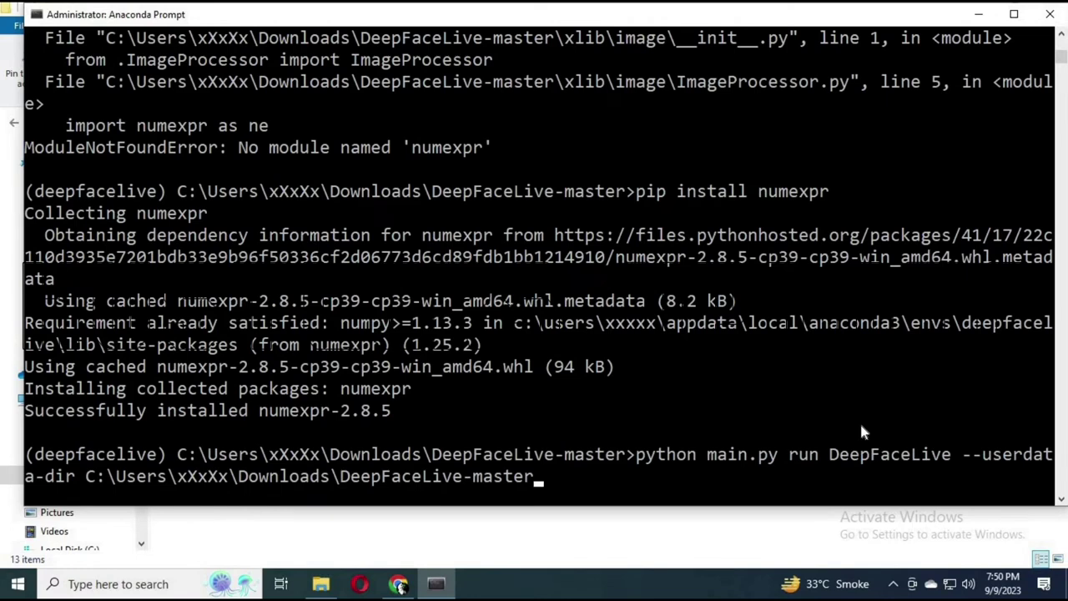
{"action": "key", "text": "Return"}
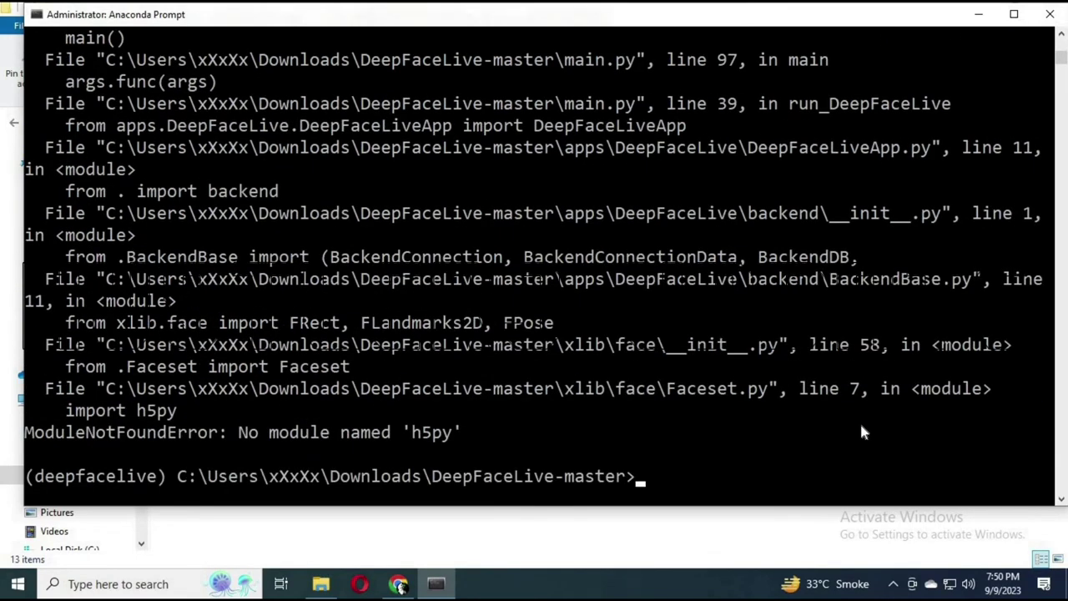
Step: Install the missing h5py module with "pip install h5py" and run the main.py launch command for DeepFaceLive again
{"action": "left_click", "coordinate": [472, 431]}
{"action": "left_click_drag", "start_coordinate": [288, 438], "coordinate": [280, 435]}
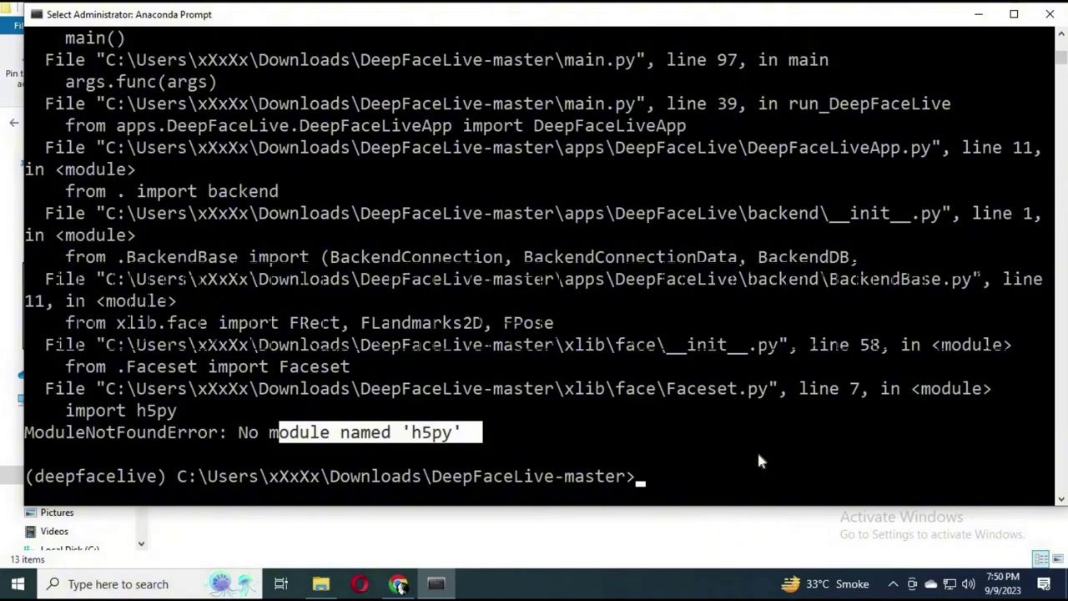
{"action": "type", "text": "pip "}
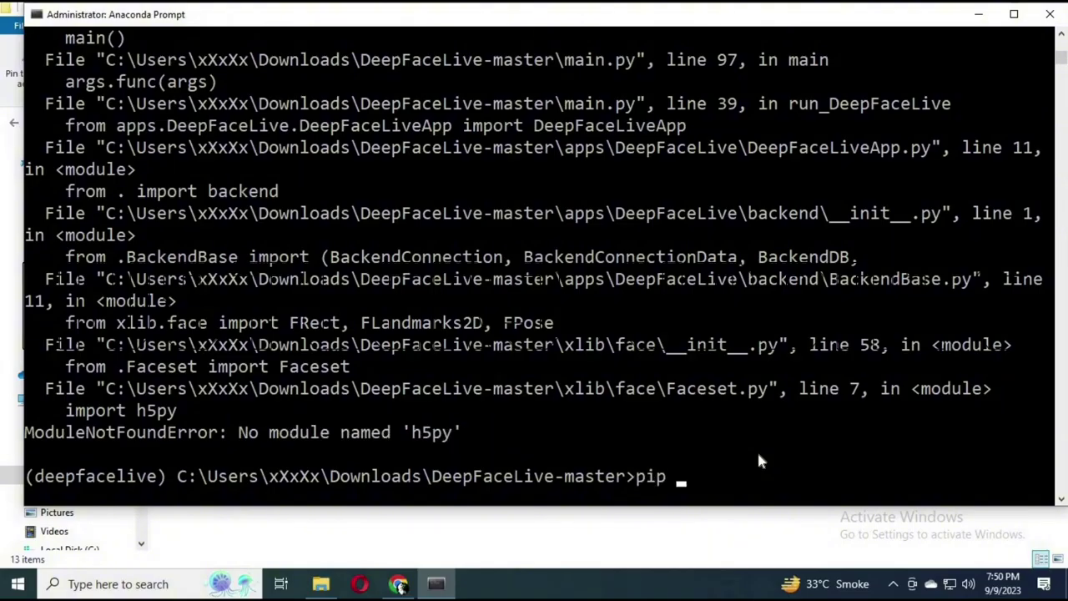
{"action": "type", "text": "install h5py"}
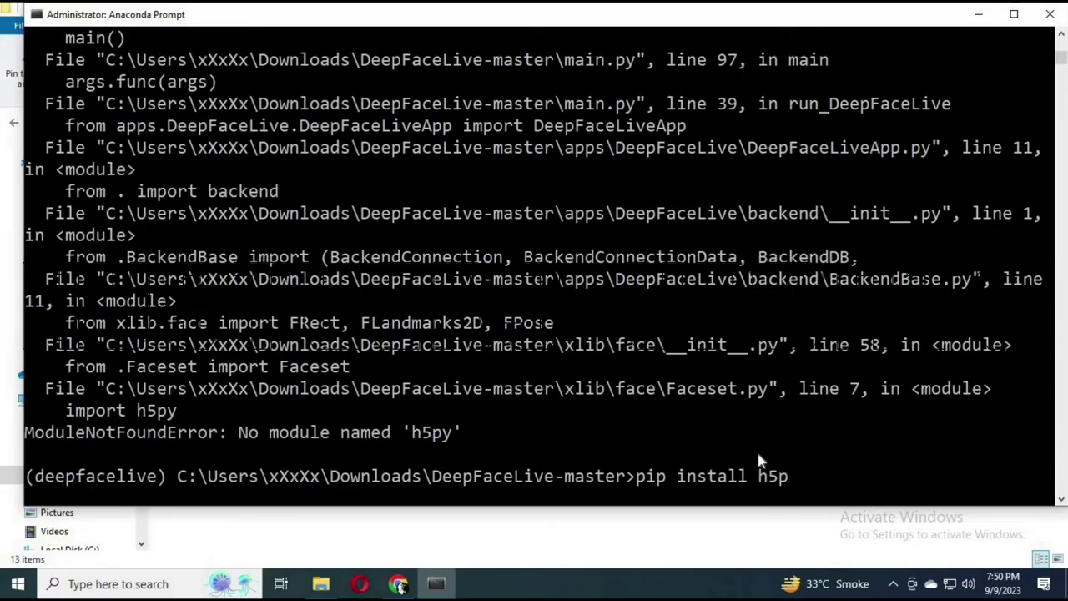
{"action": "key", "text": "Return"}
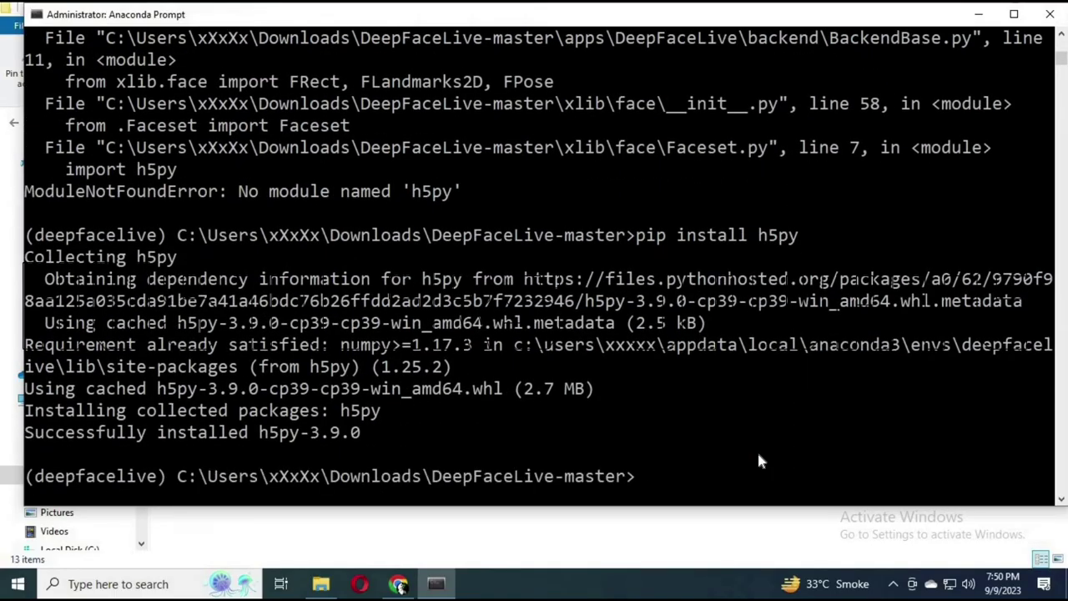
{"action": "key", "text": "Up"}
{"action": "key", "text": "Up"}
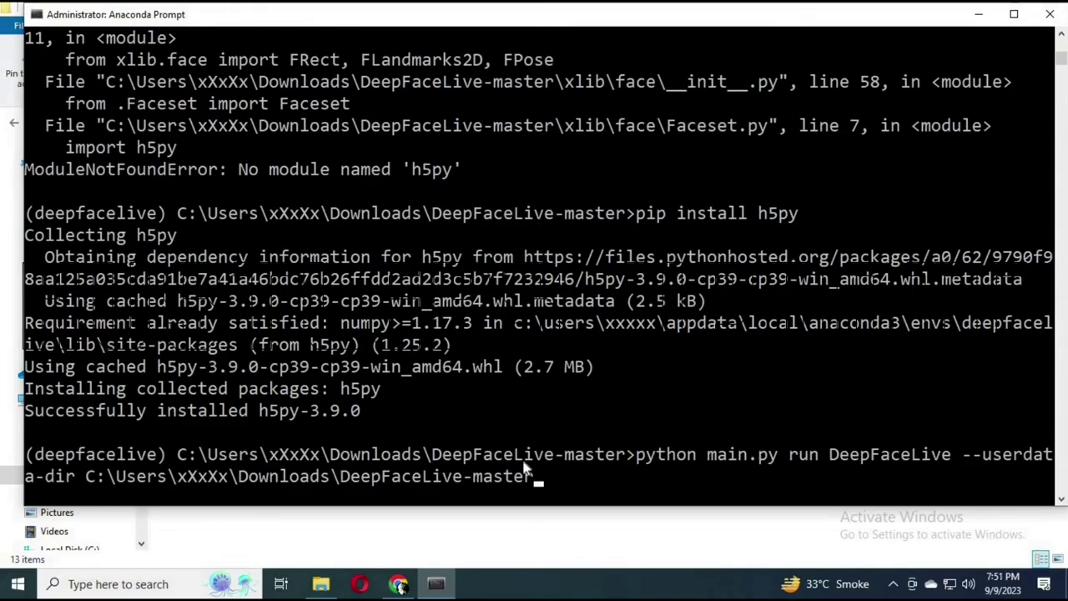
{"action": "key", "text": "Return"}
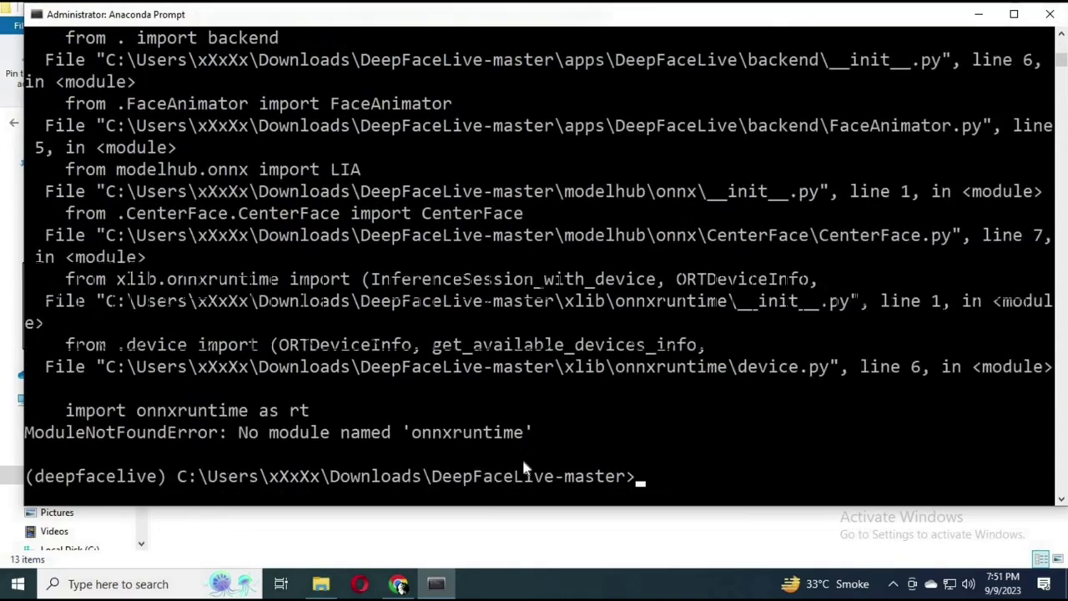
Step: Install the missing onnxruntime module with "pip install onnxruntime" and rerun the main.py launch command
{"action": "left_click_drag", "start_coordinate": [540, 432], "coordinate": [432, 432]}
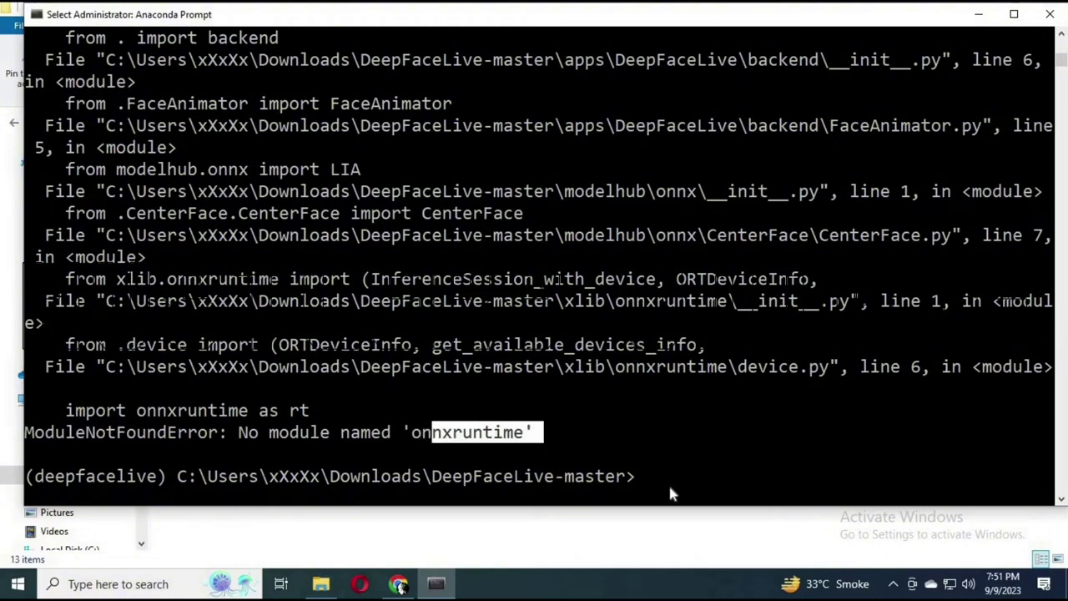
{"action": "type", "text": "pip in"}
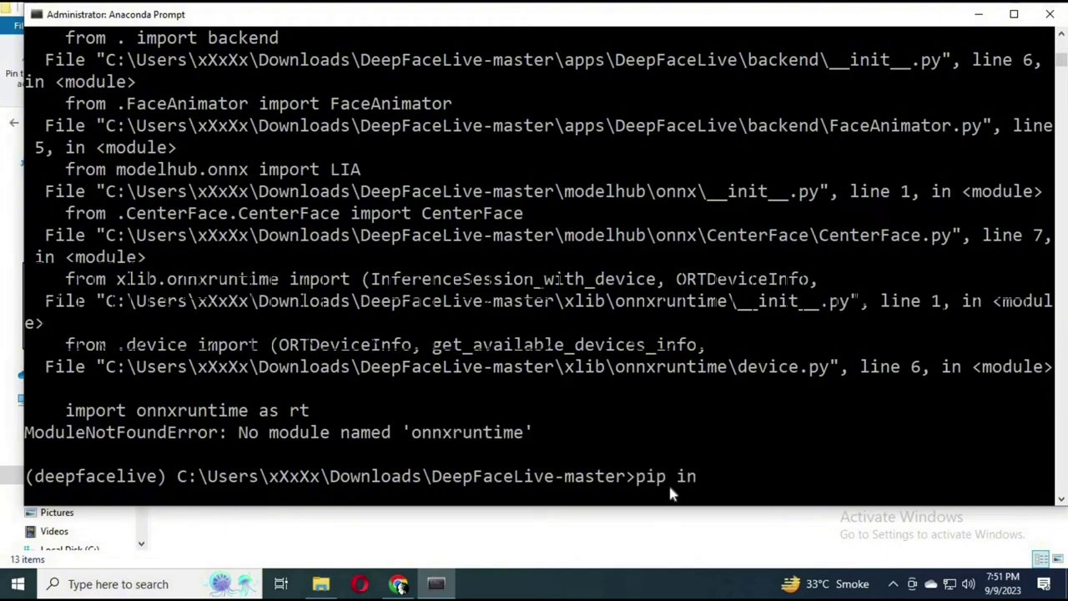
{"action": "type", "text": "stall onnx"}
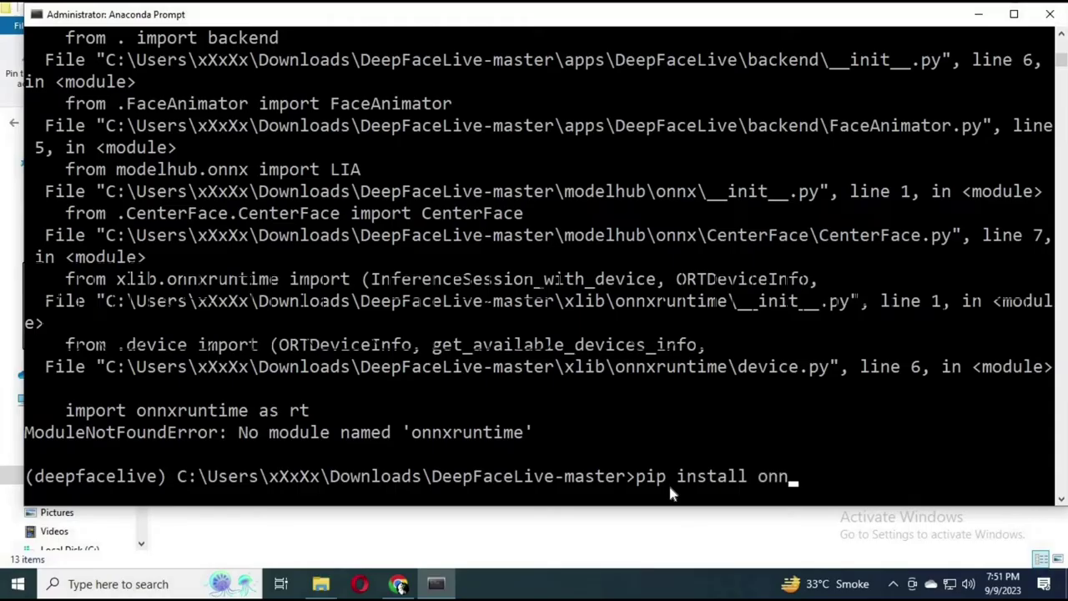
{"action": "type", "text": "runtime"}
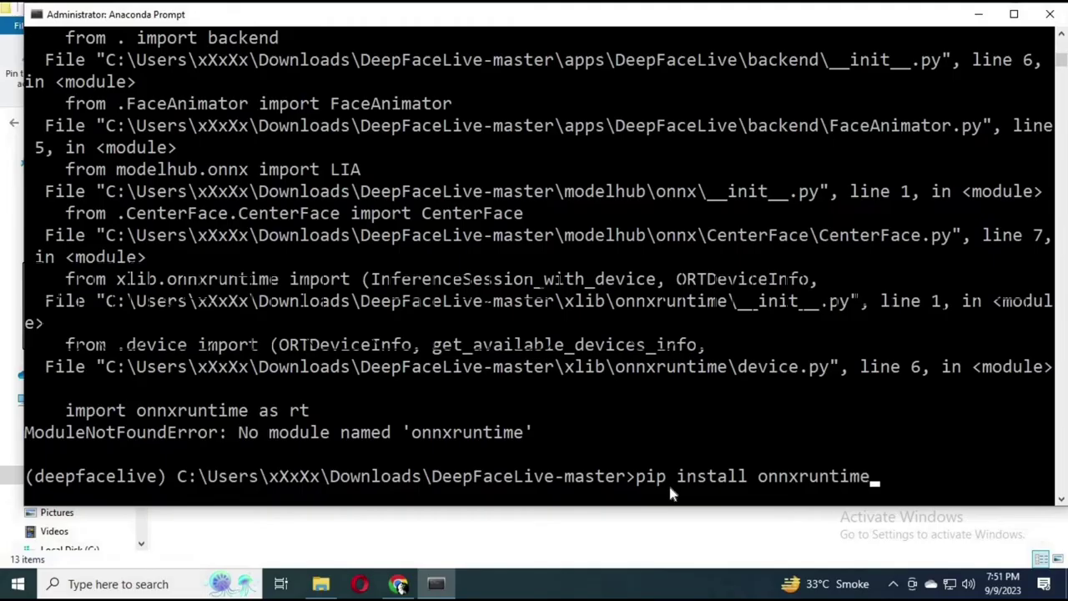
{"action": "key", "text": "Return"}
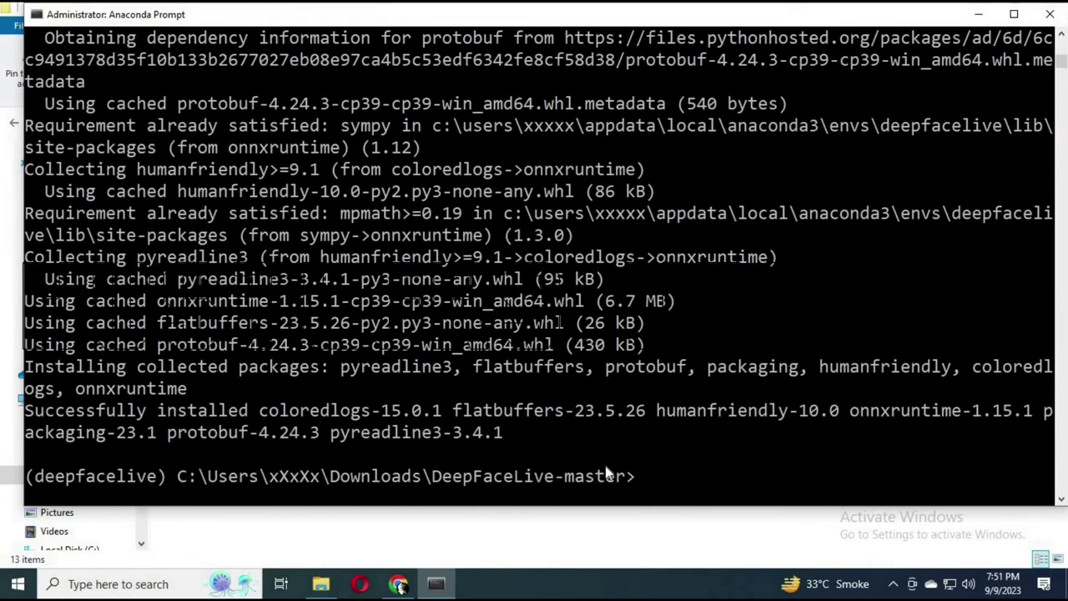
{"action": "key", "text": "Up"}
{"action": "key", "text": "Up"}
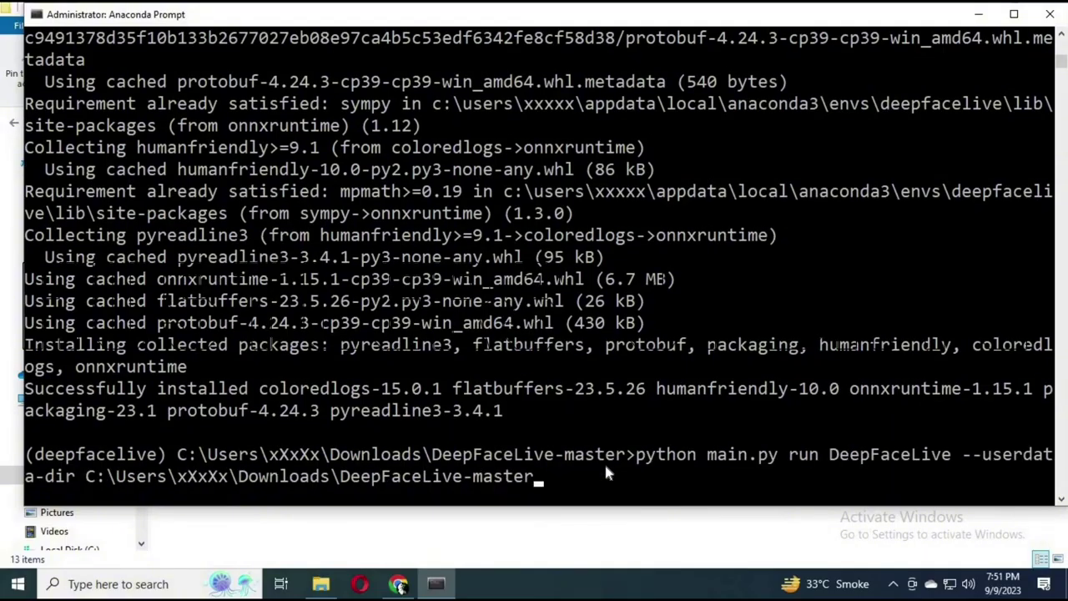
{"action": "key", "text": "Return"}
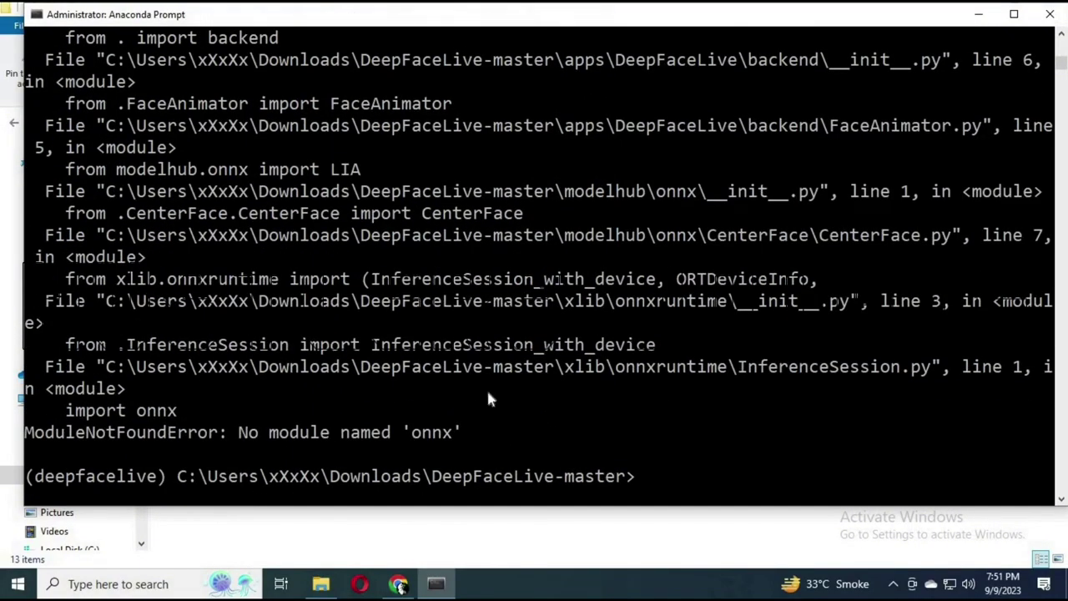
Step: Install the missing onnx module with "pip install onnx" and launch DeepFaceLive using the earlier main.py command
{"action": "left_click_drag", "start_coordinate": [480, 433], "coordinate": [394, 432]}
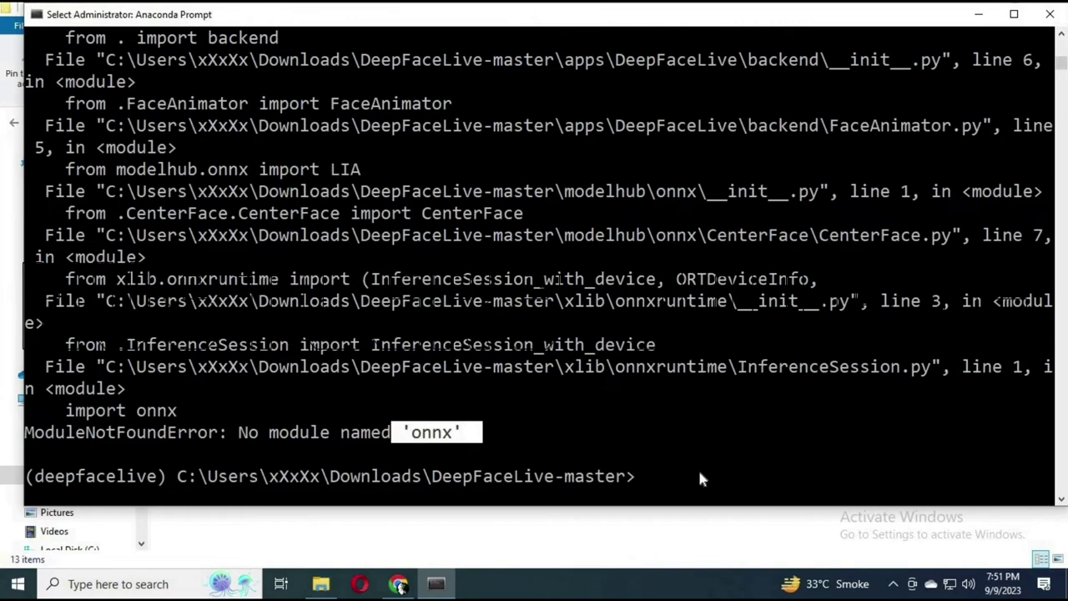
{"action": "key", "text": "ctrl+c"}
{"action": "type", "text": "pip "}
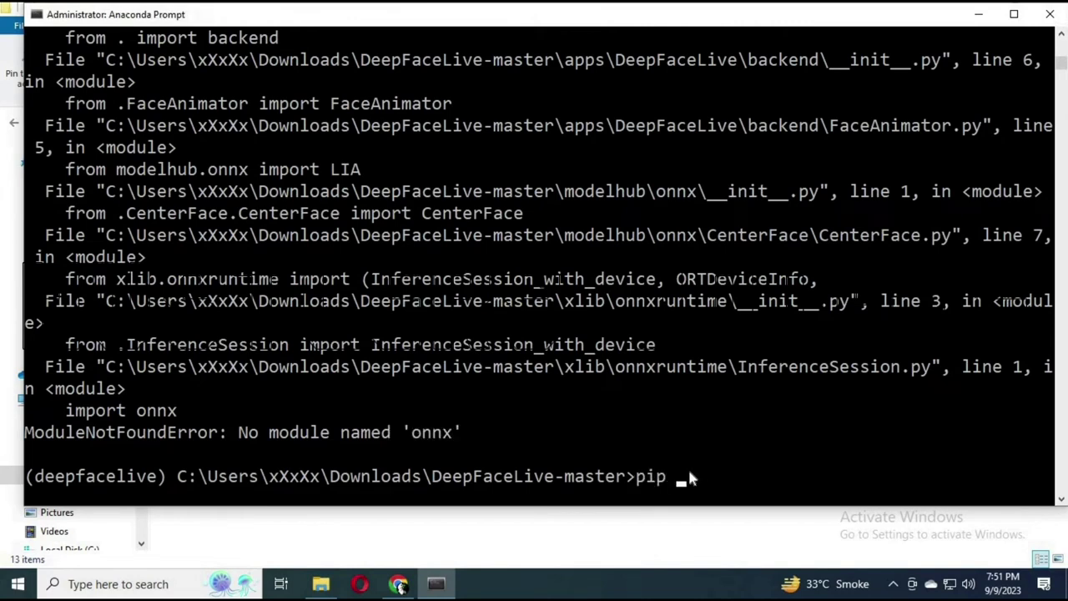
{"action": "type", "text": "install onnx"}
{"action": "key", "text": "Return"}
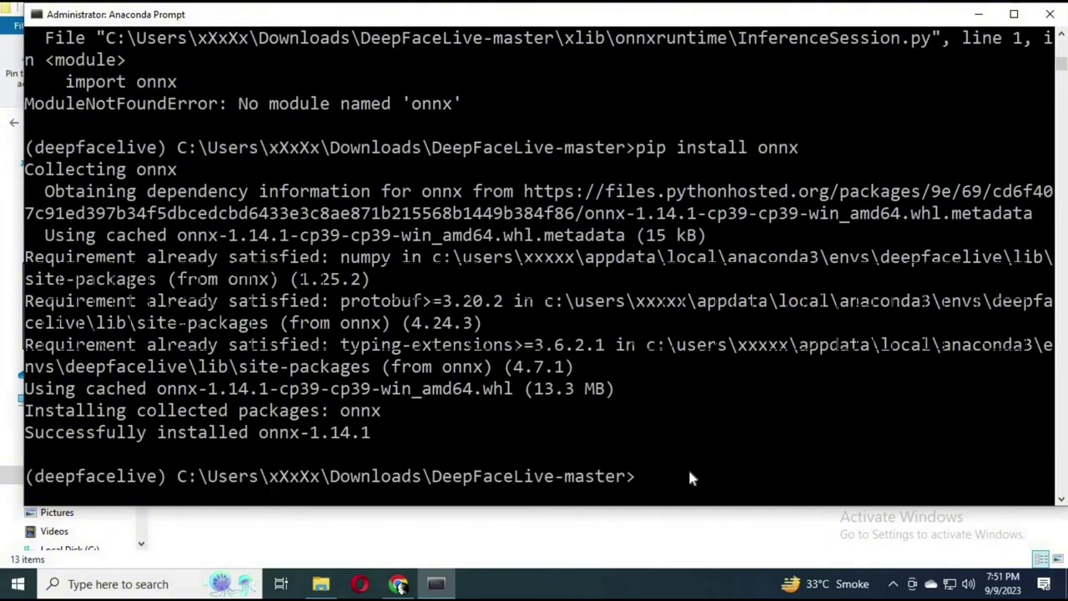
{"action": "key", "text": "Up"}
{"action": "key", "text": "Up"}
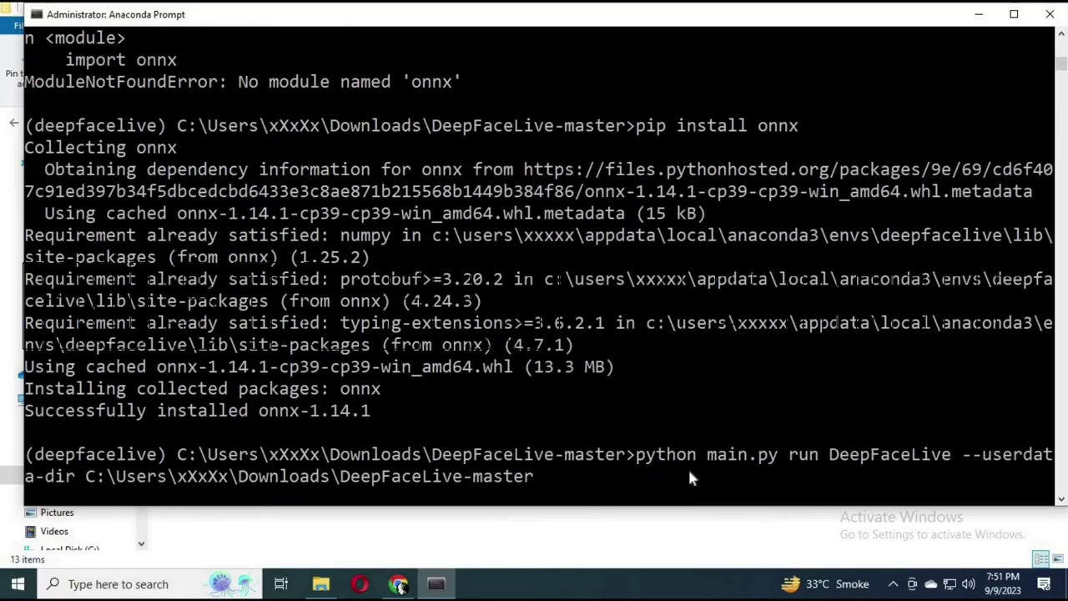
{"action": "key", "text": "Return"}
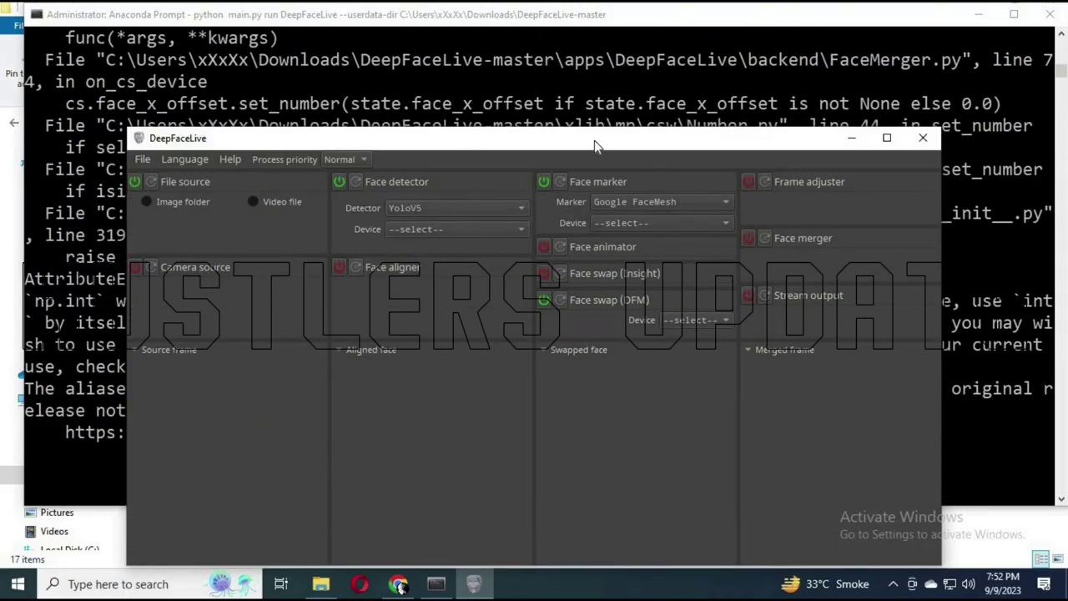
Step: Move the DeepFaceLive window higher, turn off File source and turn on Camera source, keeping DirectShow as its driver
{"action": "left_click_drag", "start_coordinate": [594, 140], "coordinate": [566, 34]}
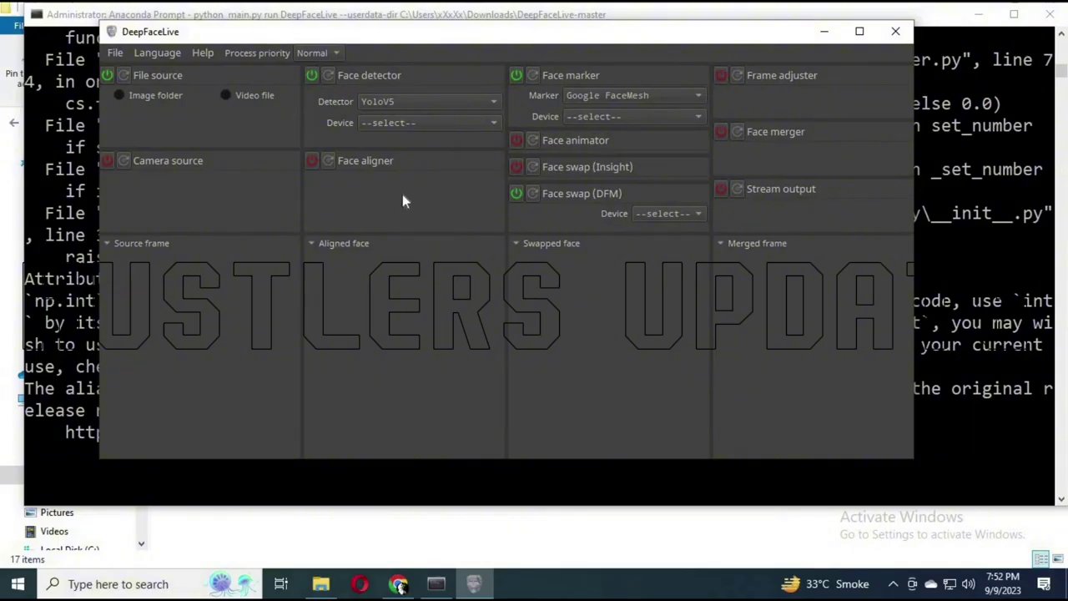
{"action": "left_click", "coordinate": [106, 75]}
{"action": "left_click", "coordinate": [107, 161]}
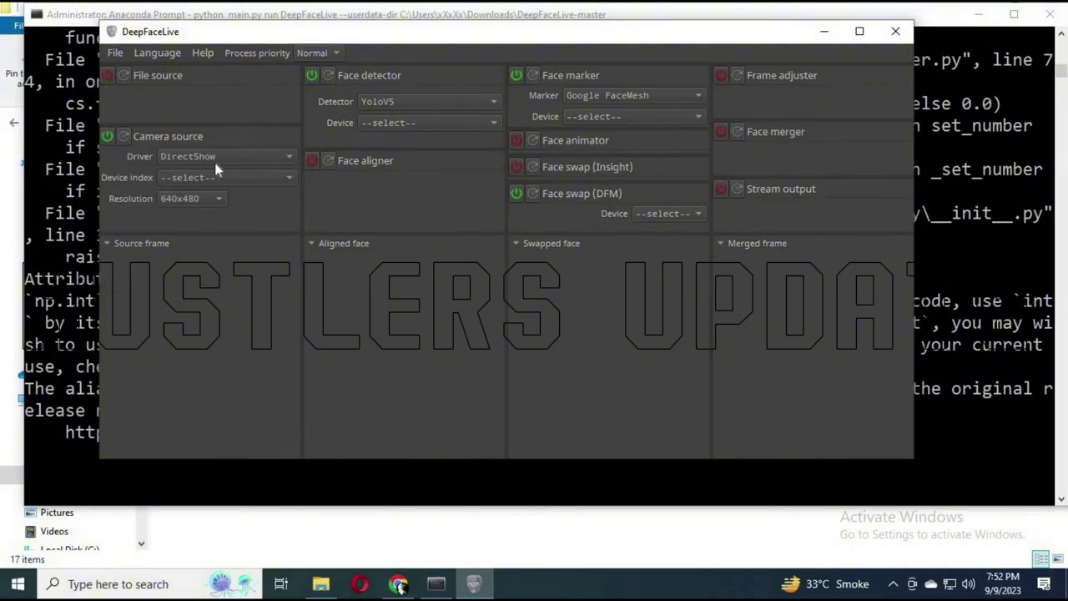
{"action": "left_click", "coordinate": [234, 156]}
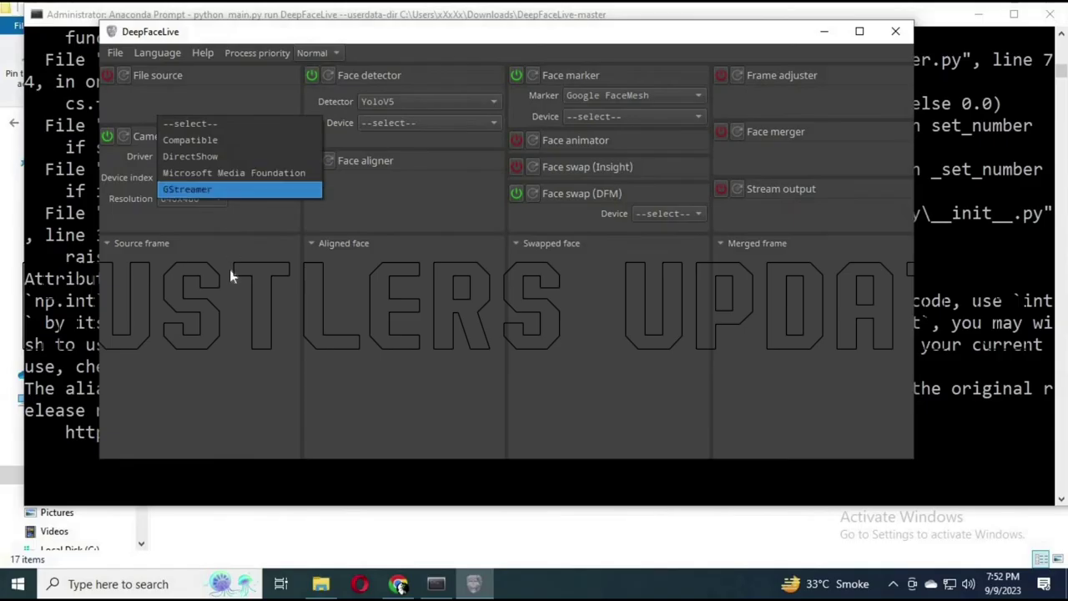
{"action": "left_click", "coordinate": [210, 202]}
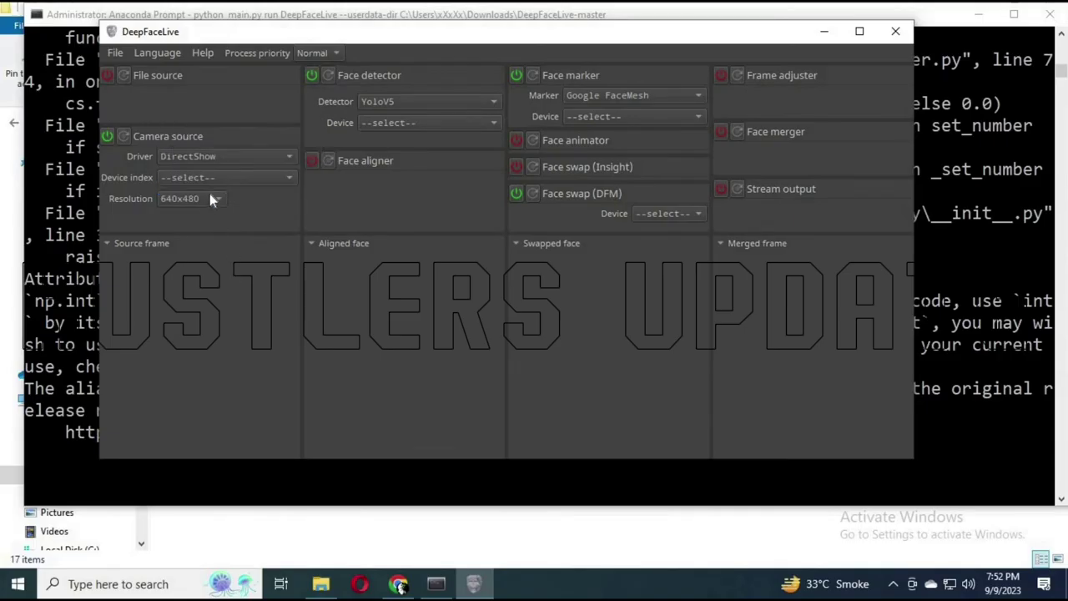
Step: Check the camera's resolution choices and try to set its device index to ManyCam Virtual Webcam
{"action": "left_click", "coordinate": [197, 198]}
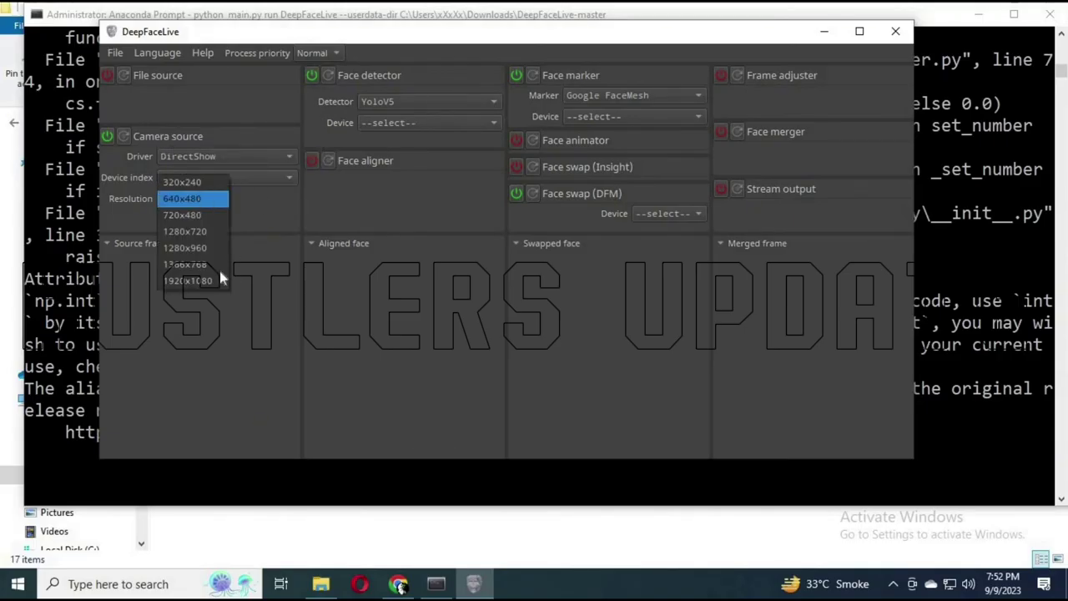
{"action": "left_click", "coordinate": [249, 199]}
{"action": "left_click", "coordinate": [241, 177]}
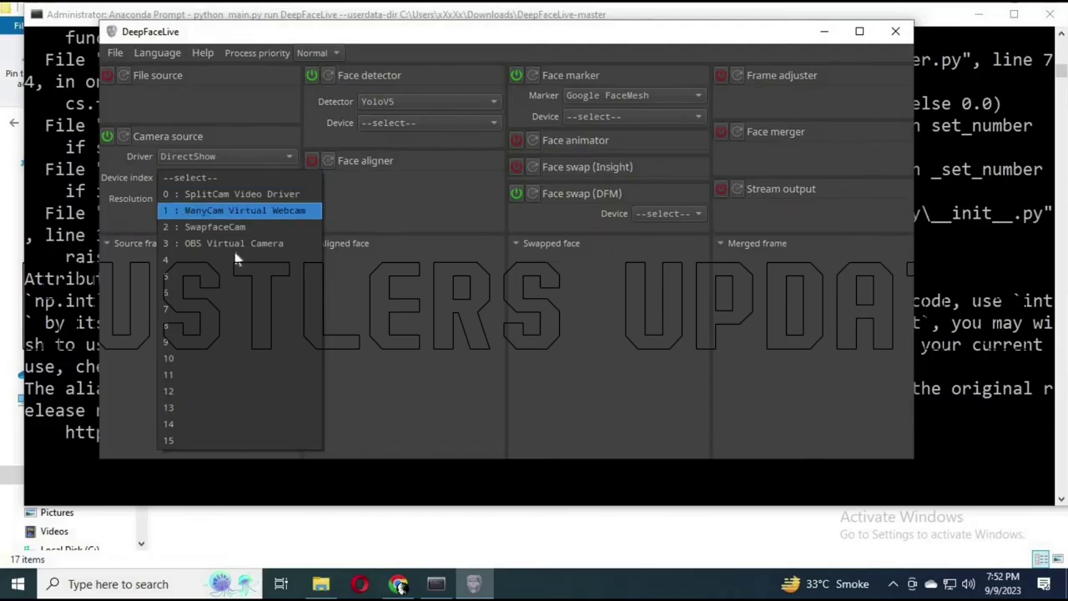
{"action": "left_click", "coordinate": [254, 215]}
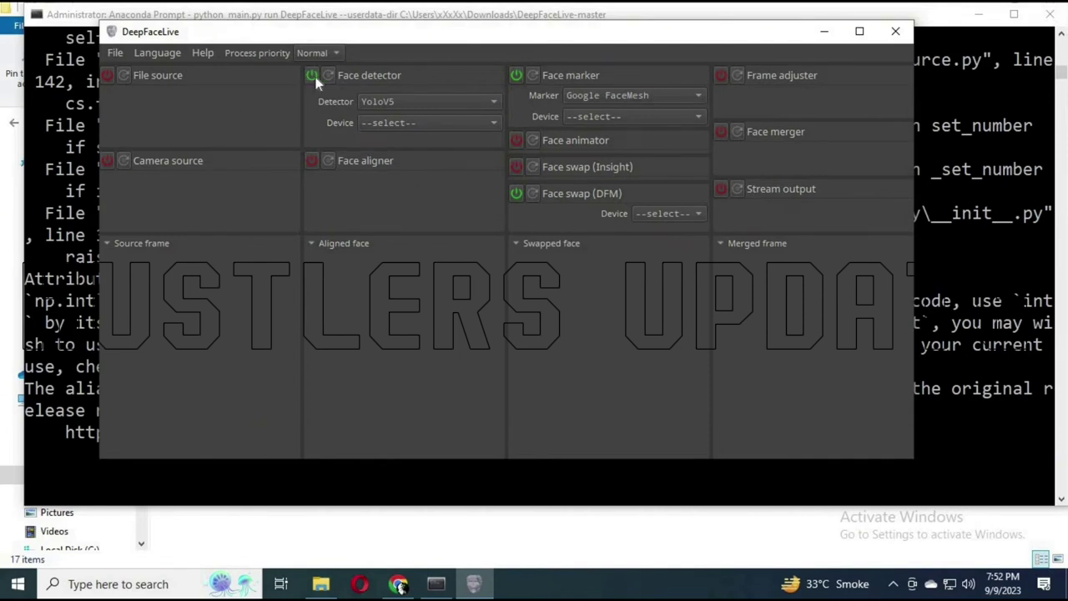
{"action": "left_click", "coordinate": [398, 99]}
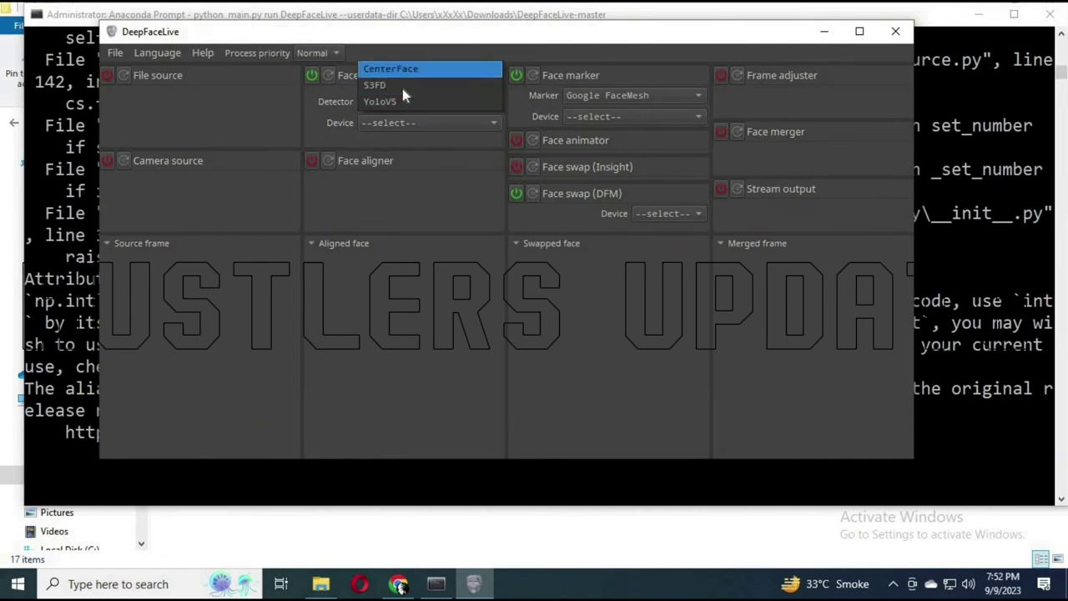
{"action": "left_click", "coordinate": [423, 129]}
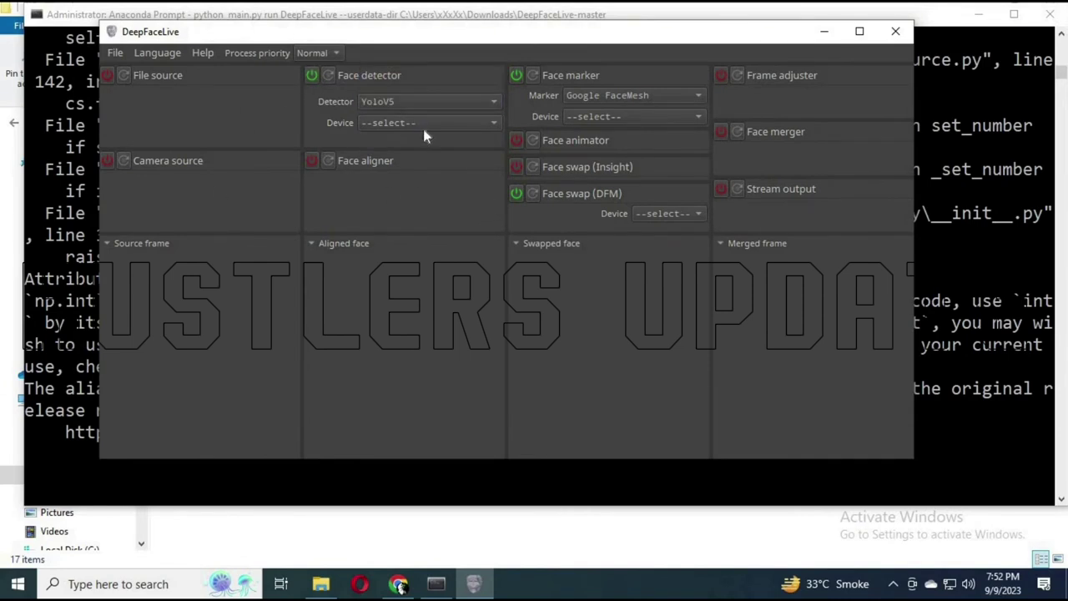
{"action": "left_click", "coordinate": [660, 91]}
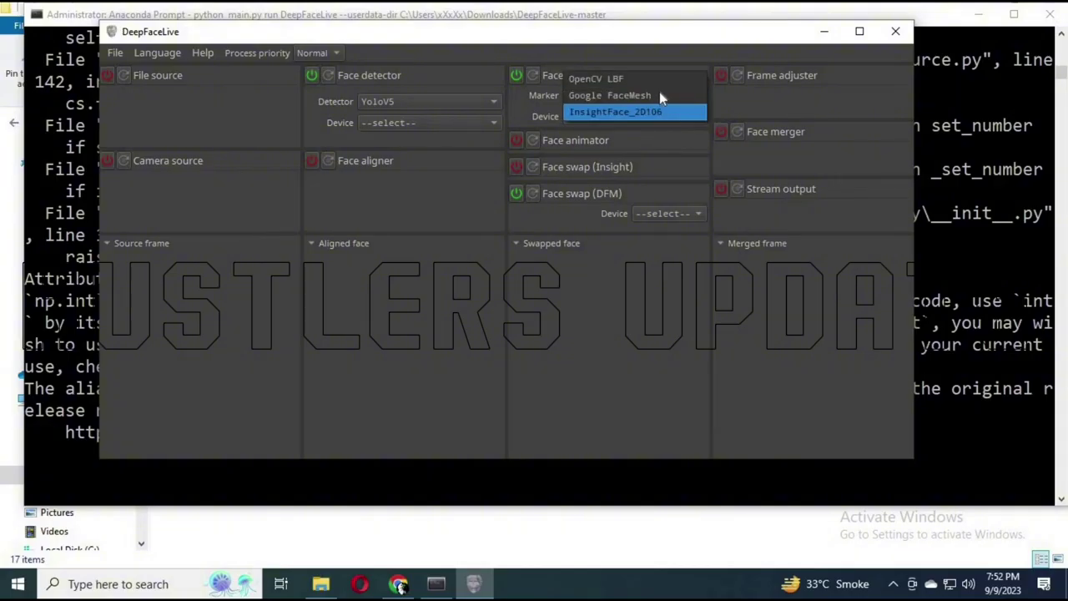
{"action": "left_click", "coordinate": [669, 315]}
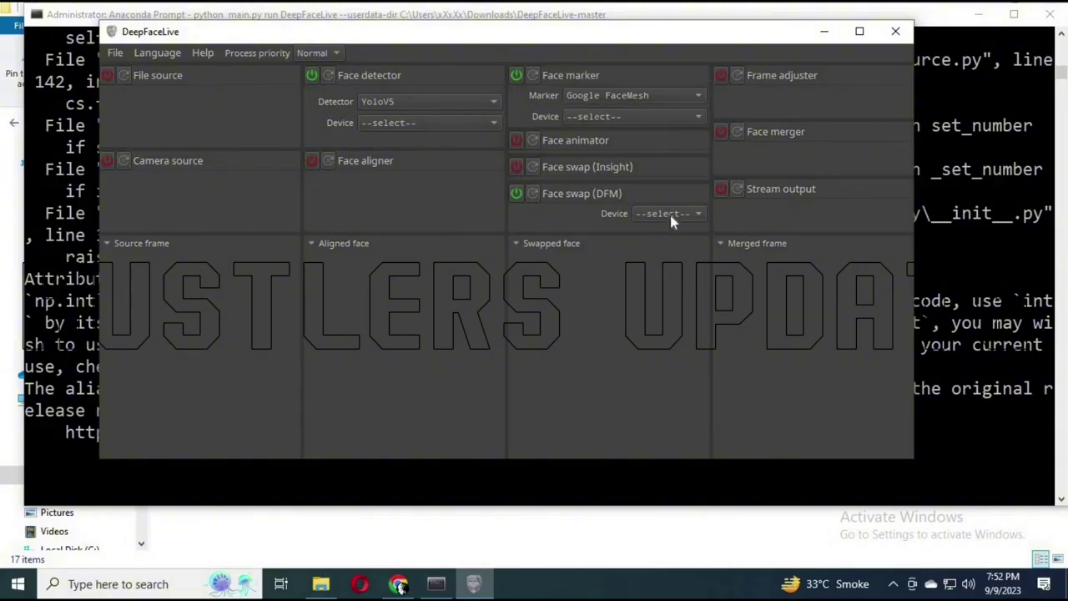
Step: Turn Camera source back on and try once more to use ManyCam Virtual Webcam as its device
{"action": "left_click", "coordinate": [107, 161]}
{"action": "left_click", "coordinate": [226, 177]}
{"action": "left_click", "coordinate": [253, 211]}
{"action": "left_click", "coordinate": [397, 100]}
{"action": "left_click", "coordinate": [413, 202]}
{"action": "left_click", "coordinate": [660, 91]}
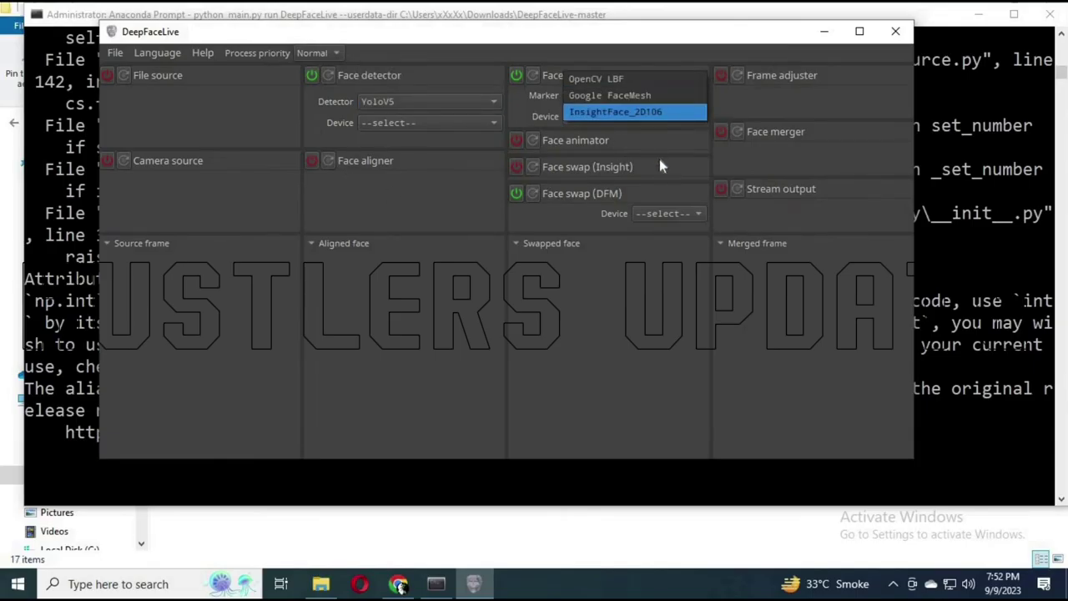
{"action": "left_click", "coordinate": [673, 212]}
Step: Set the Face swap (DFM) device to CPU and look through its available face models without choosing one
{"action": "left_click", "coordinate": [672, 212]}
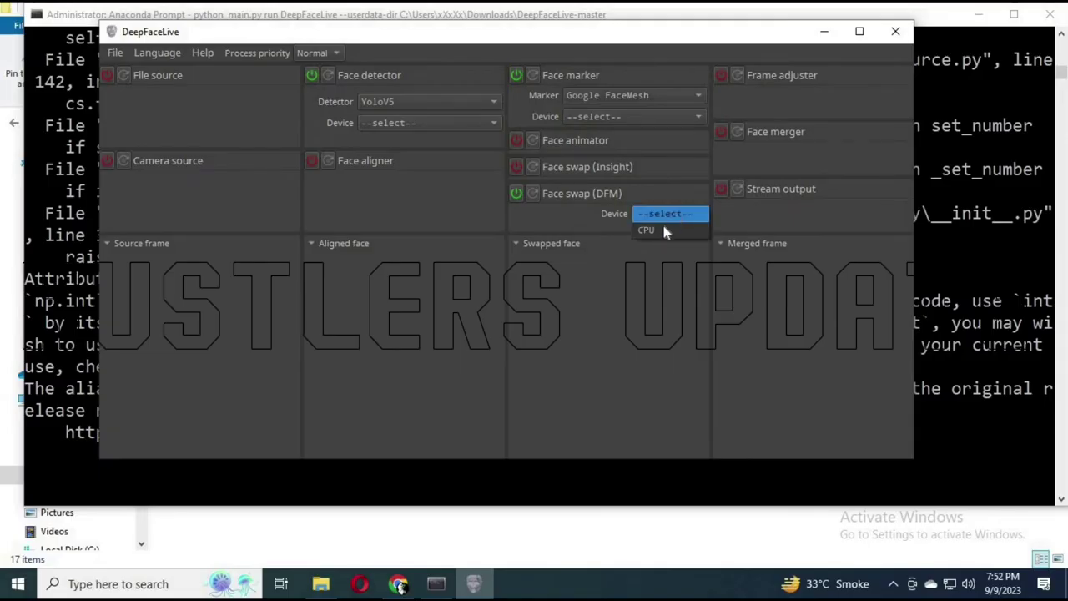
{"action": "left_click", "coordinate": [659, 230]}
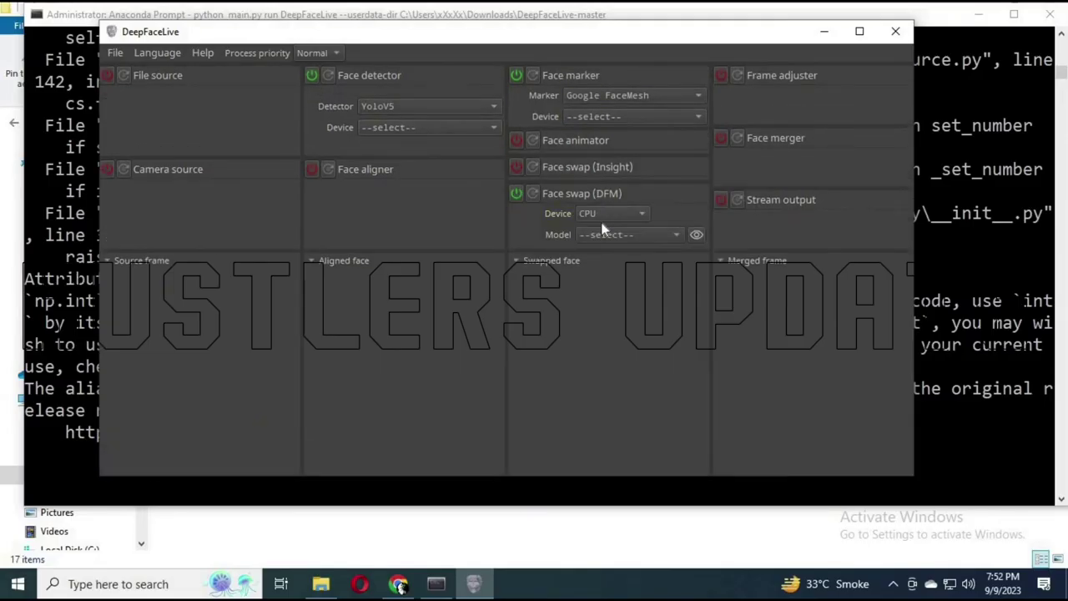
{"action": "left_click", "coordinate": [624, 236]}
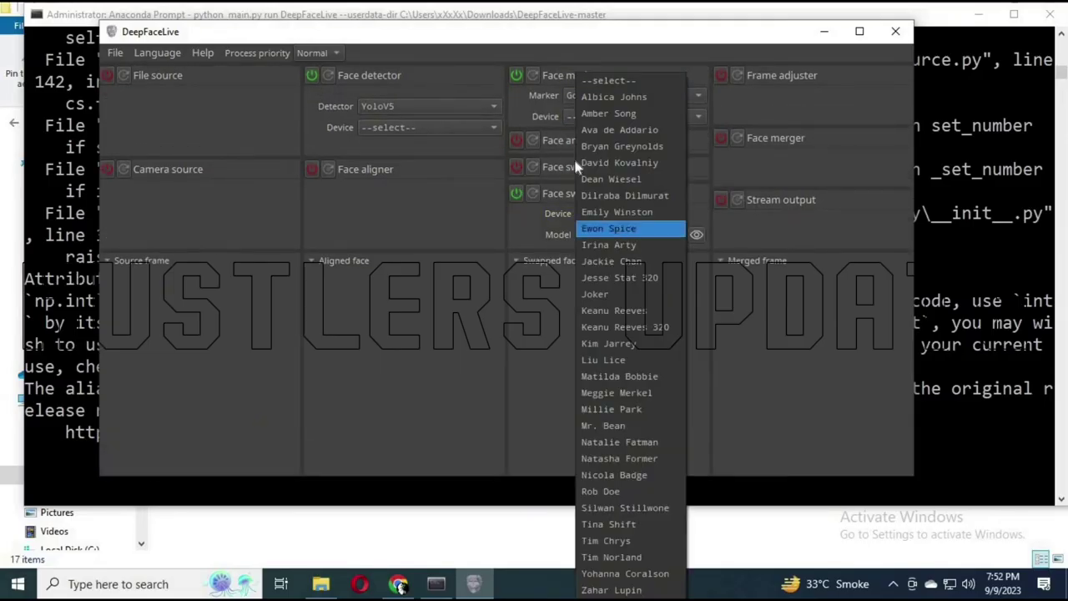
{"action": "left_click", "coordinate": [449, 350]}
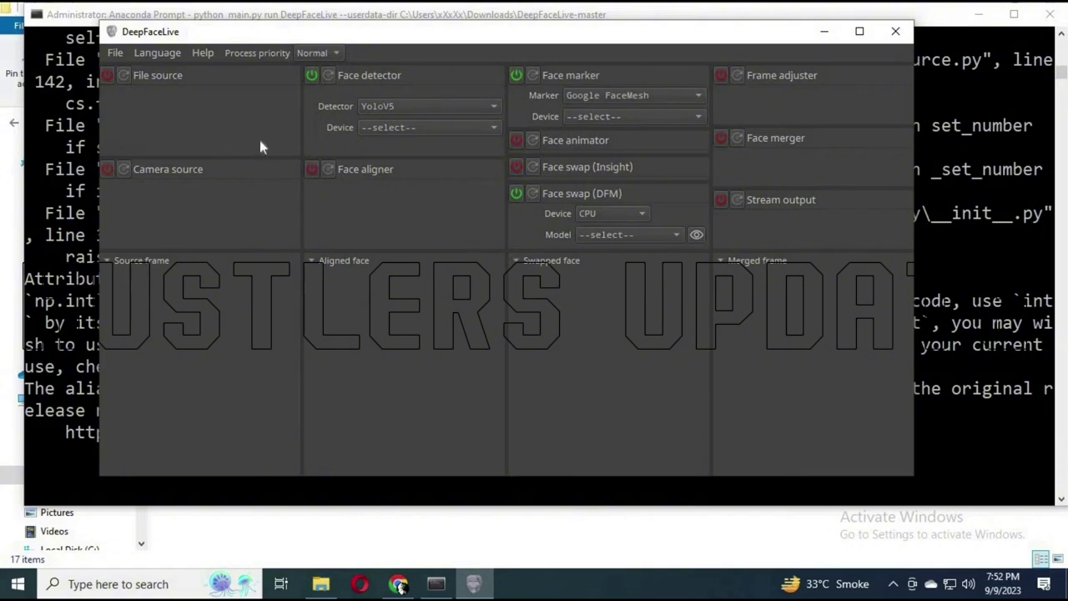
Step: Try to choose a processing device for the Face detector, and switch to the Anaconda Prompt with the error output
{"action": "left_click", "coordinate": [392, 127]}
{"action": "left_click", "coordinate": [387, 143]}
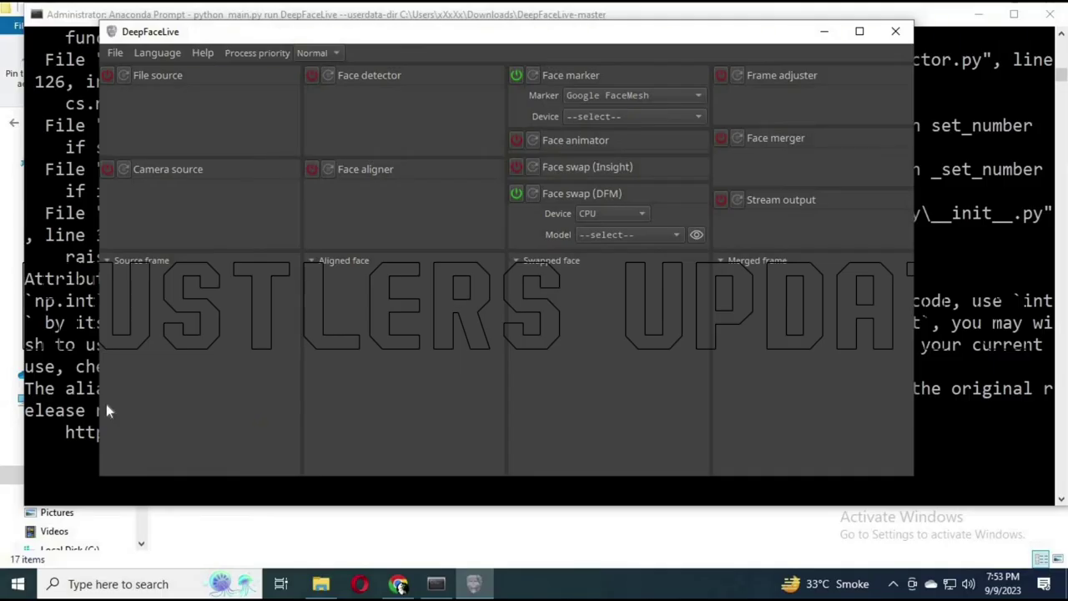
{"action": "left_click", "coordinate": [61, 462]}
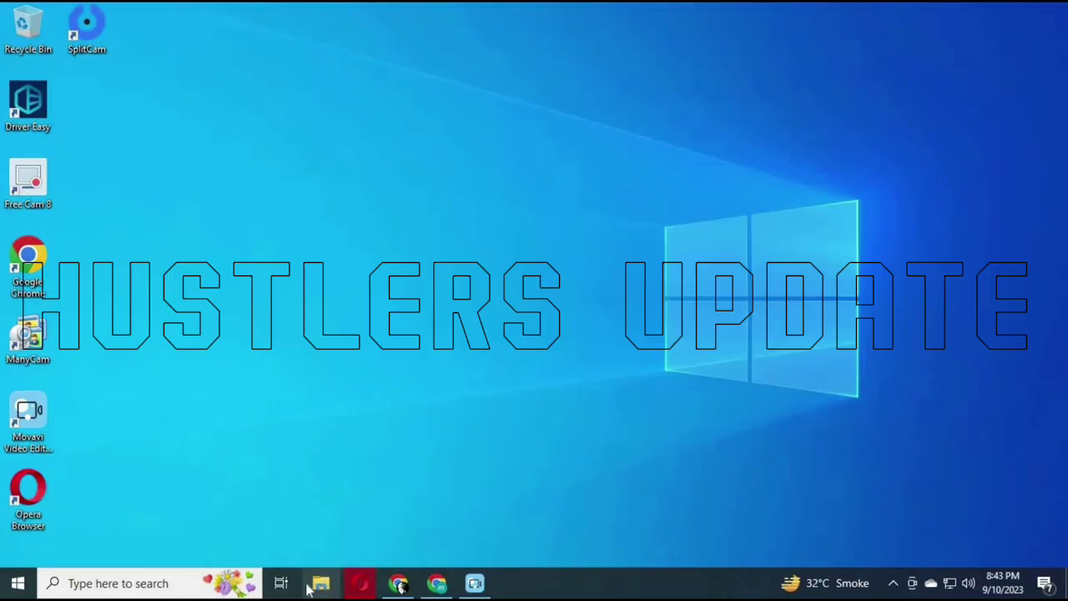
Step: Switch to File Explorer and open Number.py from Downloads\DeepFaceLive-master\xlib\mp\csw for editing in IDLE 3.9 (64-bit)
{"action": "left_click", "coordinate": [321, 583]}
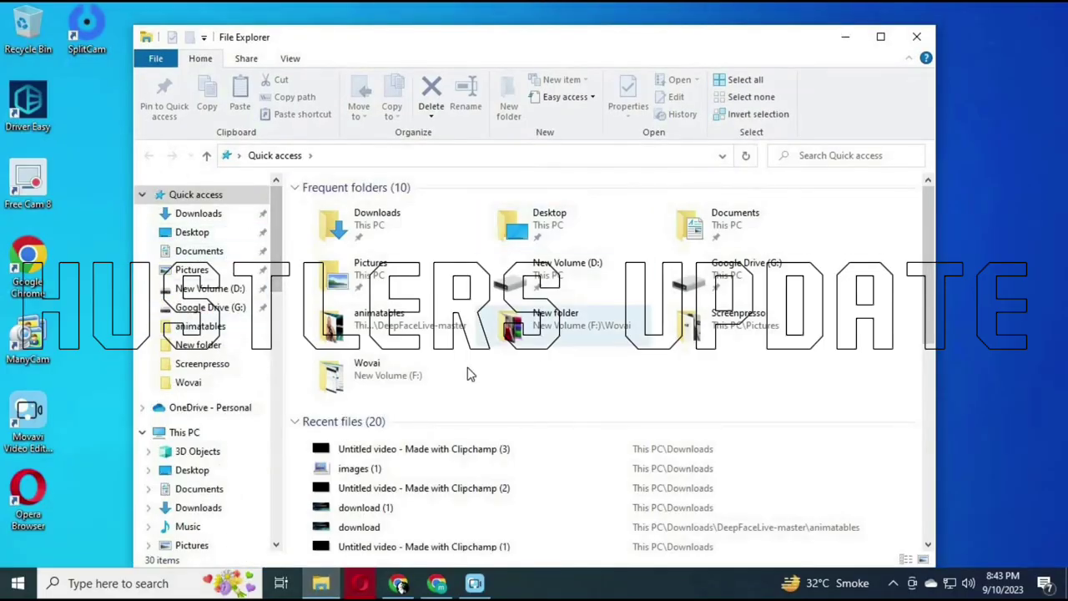
{"action": "left_click", "coordinate": [190, 216]}
{"action": "double_click", "coordinate": [390, 438]}
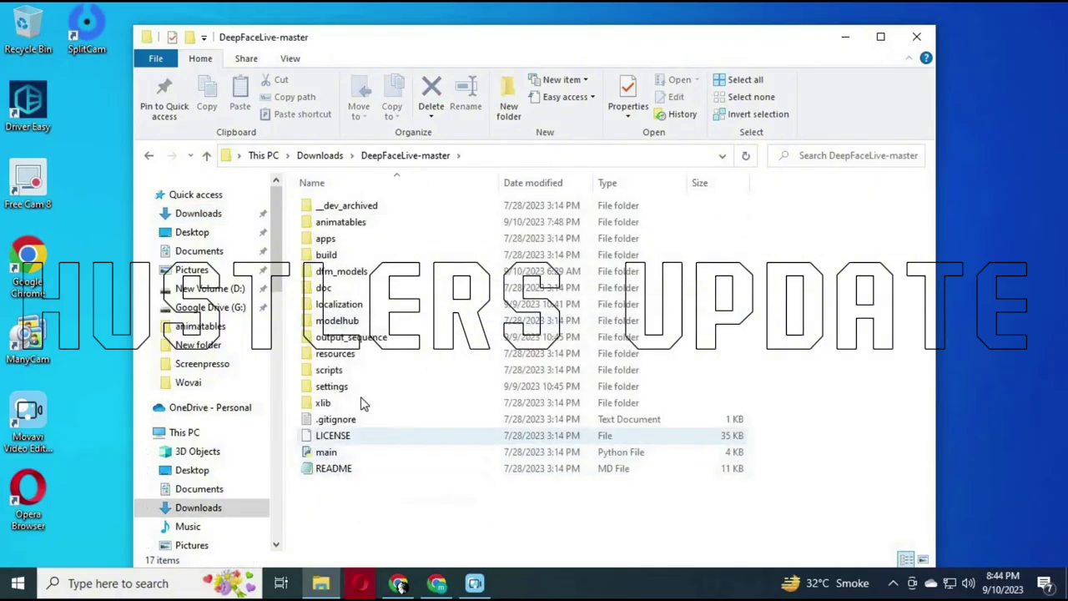
{"action": "double_click", "coordinate": [323, 403]}
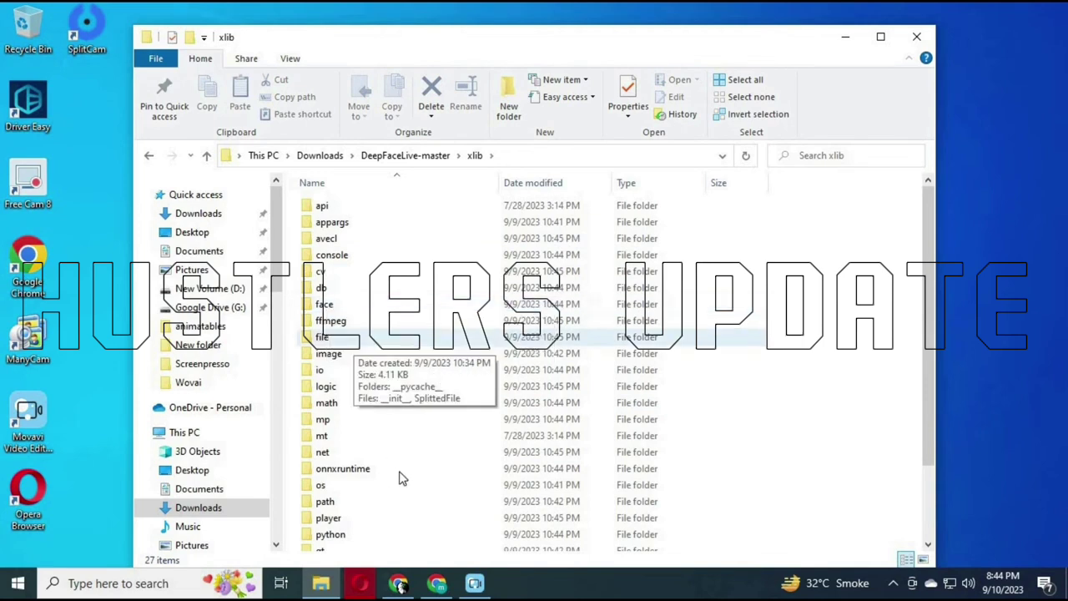
{"action": "double_click", "coordinate": [324, 422]}
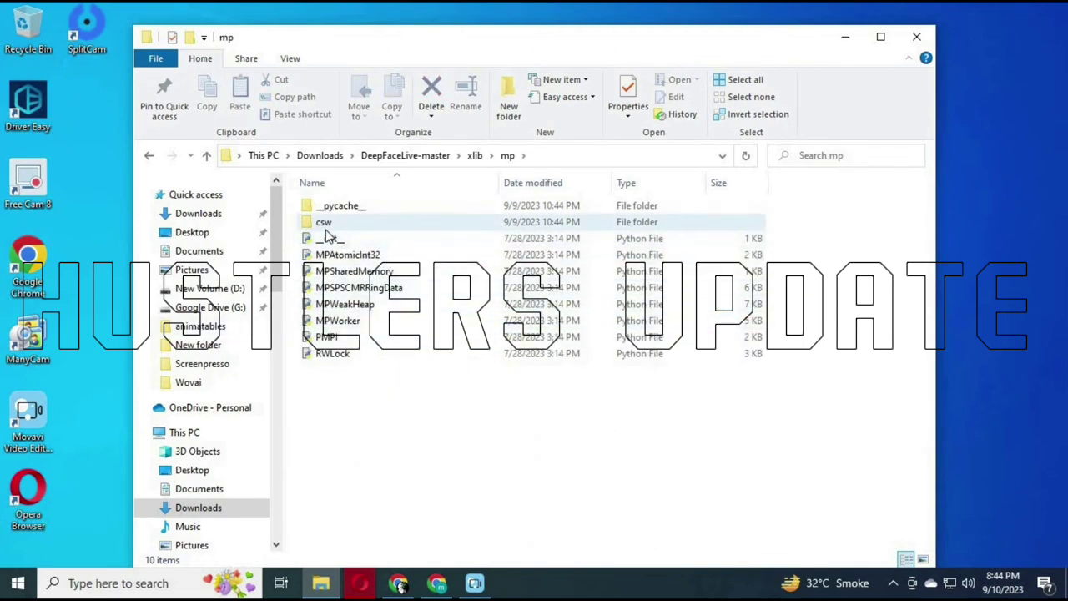
{"action": "double_click", "coordinate": [327, 224]}
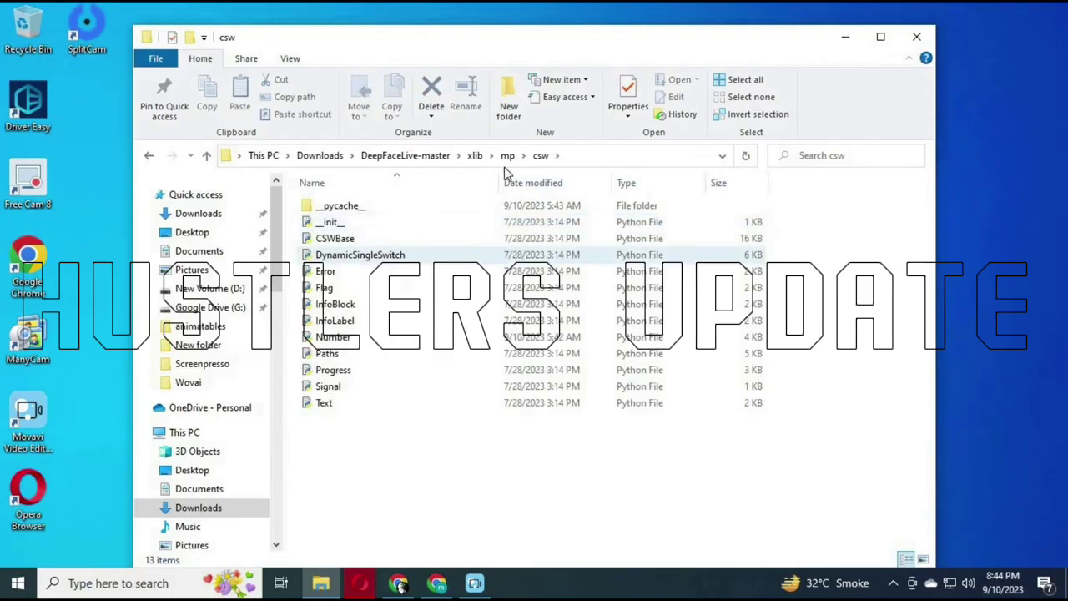
{"action": "right_click", "coordinate": [335, 343]}
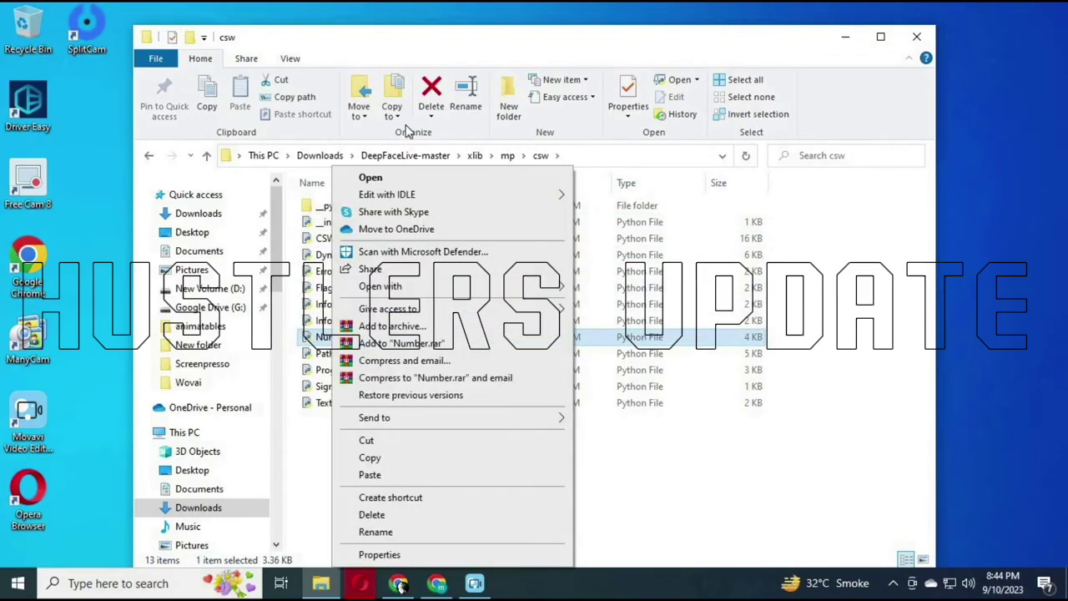
{"action": "mouse_move", "coordinate": [407, 195]}
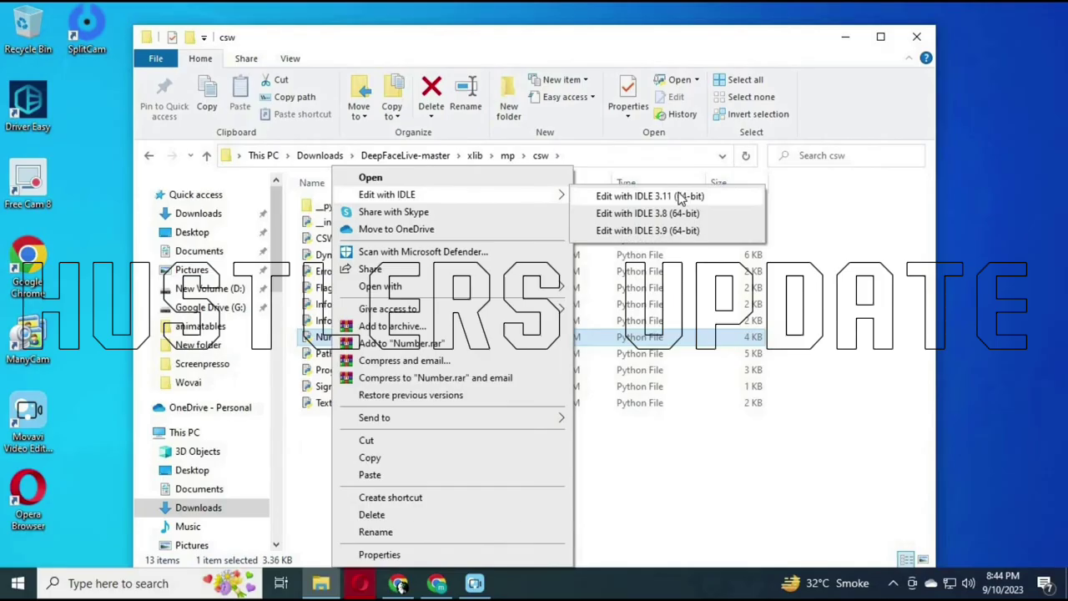
{"action": "left_click", "coordinate": [648, 231]}
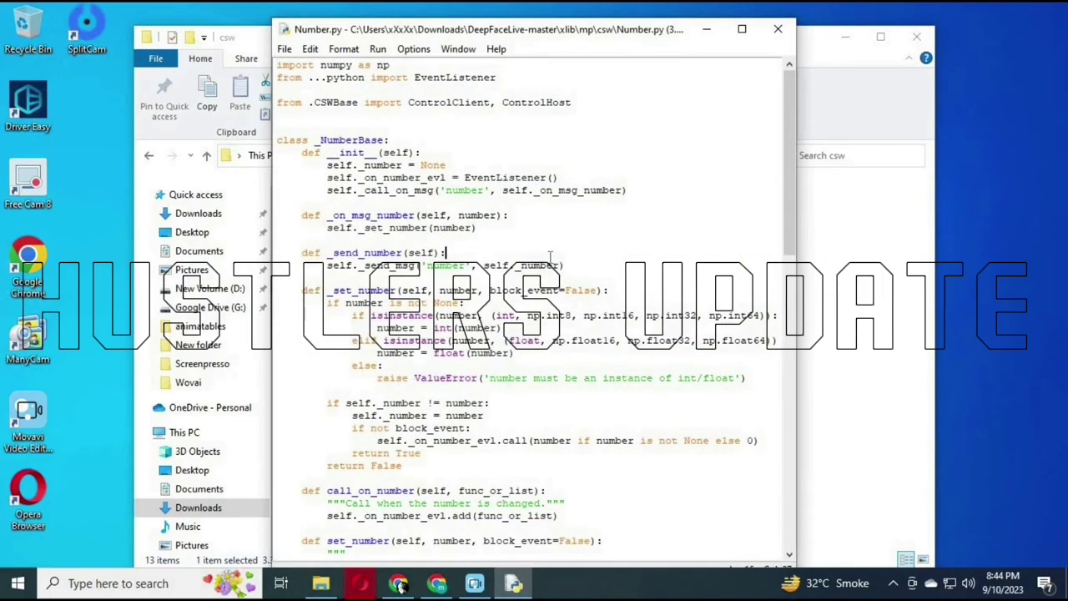
Step: Search Number.py for "np" and select the isinstance condition listing int and the np.int8 to np.int64 types
{"action": "key", "text": "ctrl+f"}
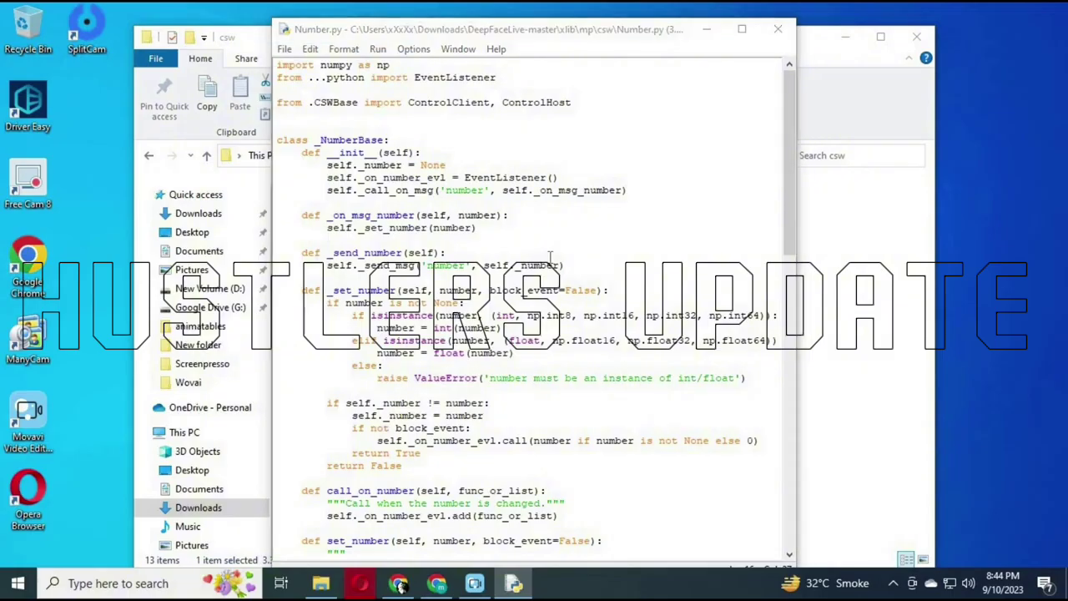
{"action": "type", "text": "np"}
{"action": "left_click", "coordinate": [397, 63]}
{"action": "left_click", "coordinate": [403, 65]}
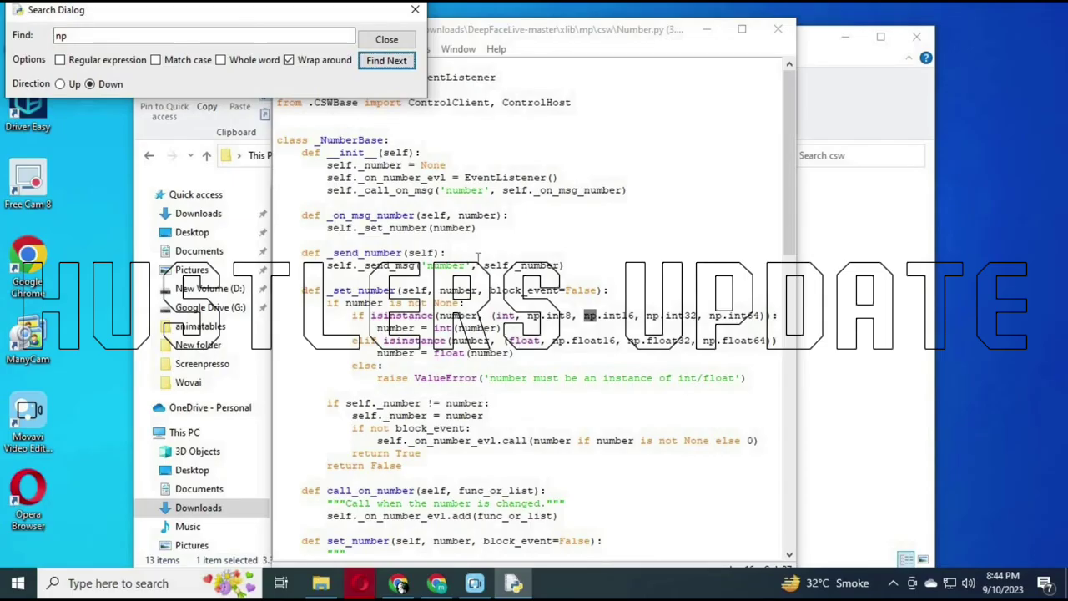
{"action": "left_click", "coordinate": [386, 40]}
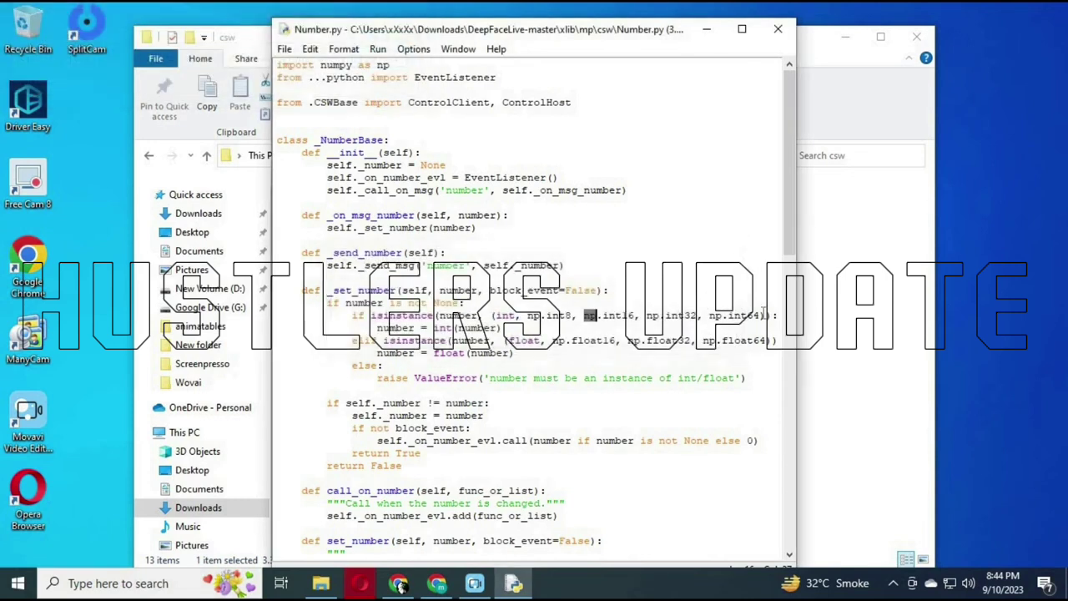
{"action": "left_click_drag", "start_coordinate": [781, 315], "coordinate": [351, 317]}
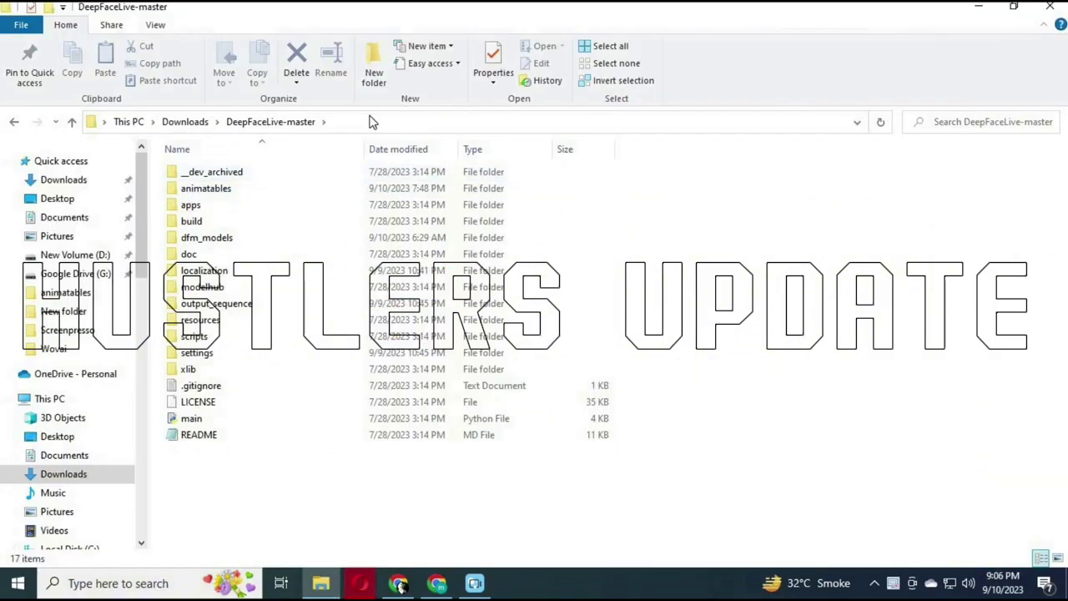
Step: Open QFaceDetector.py from DeepFaceLive-master\apps\DeepFaceLive\ui for editing in IDLE 3.9 (64-bit)
{"action": "double_click", "coordinate": [188, 205]}
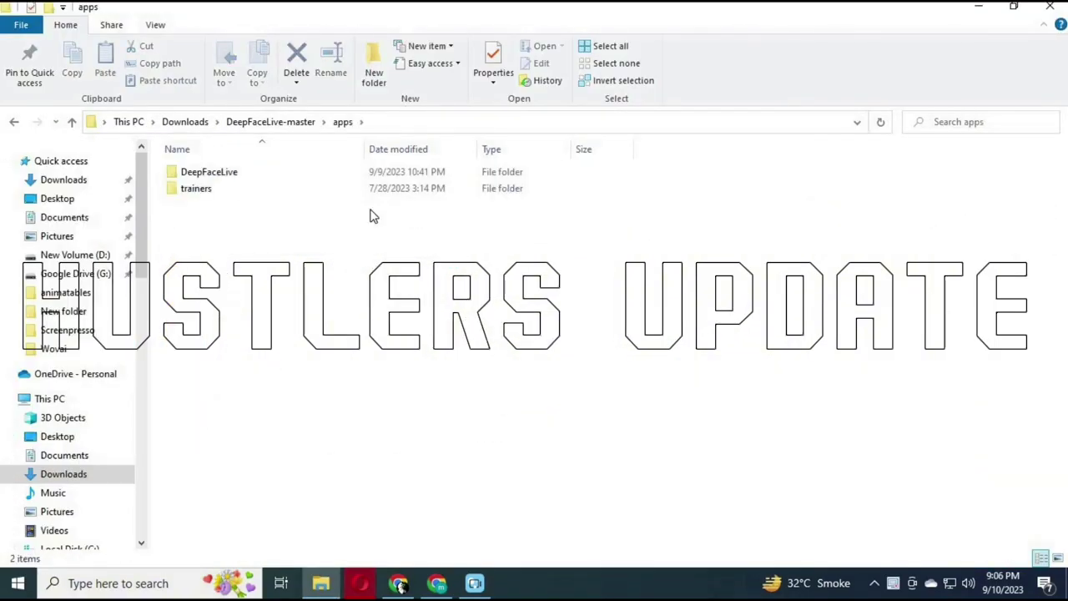
{"action": "double_click", "coordinate": [225, 173]}
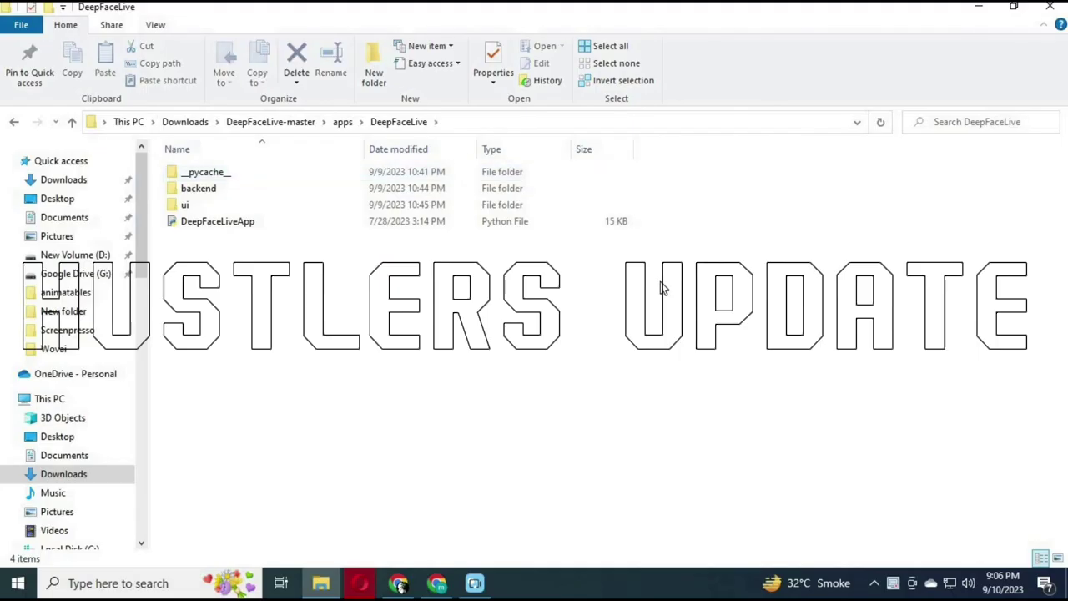
{"action": "double_click", "coordinate": [182, 207]}
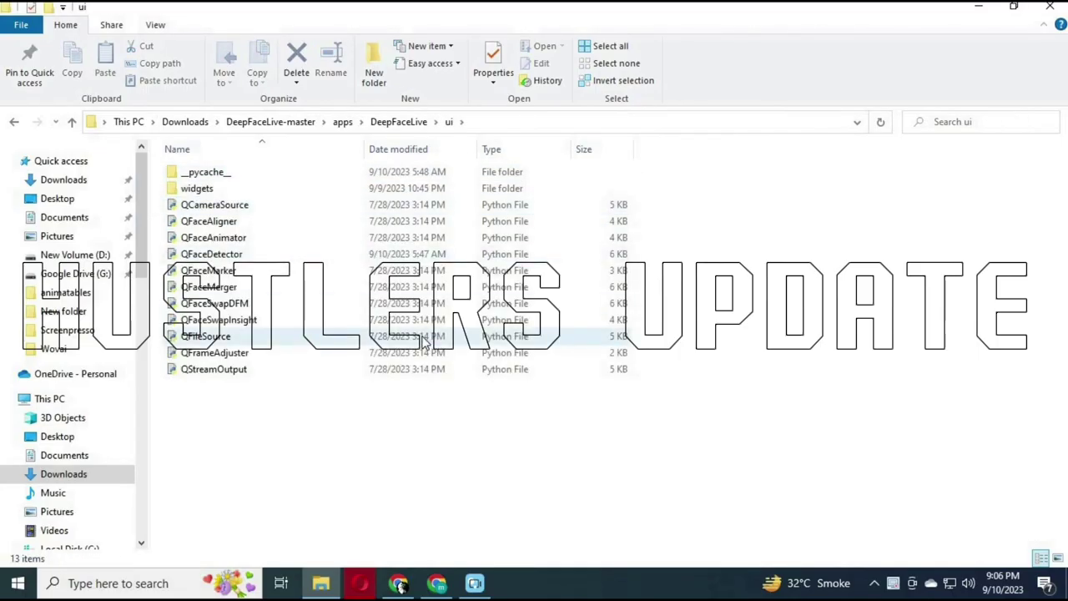
{"action": "left_click", "coordinate": [219, 258]}
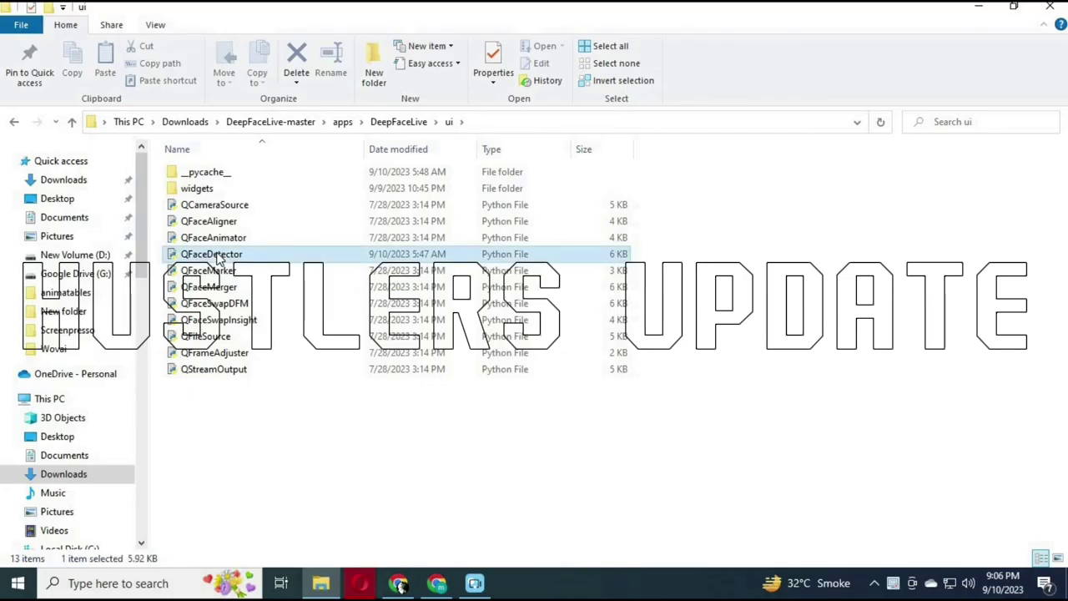
{"action": "right_click", "coordinate": [218, 259]}
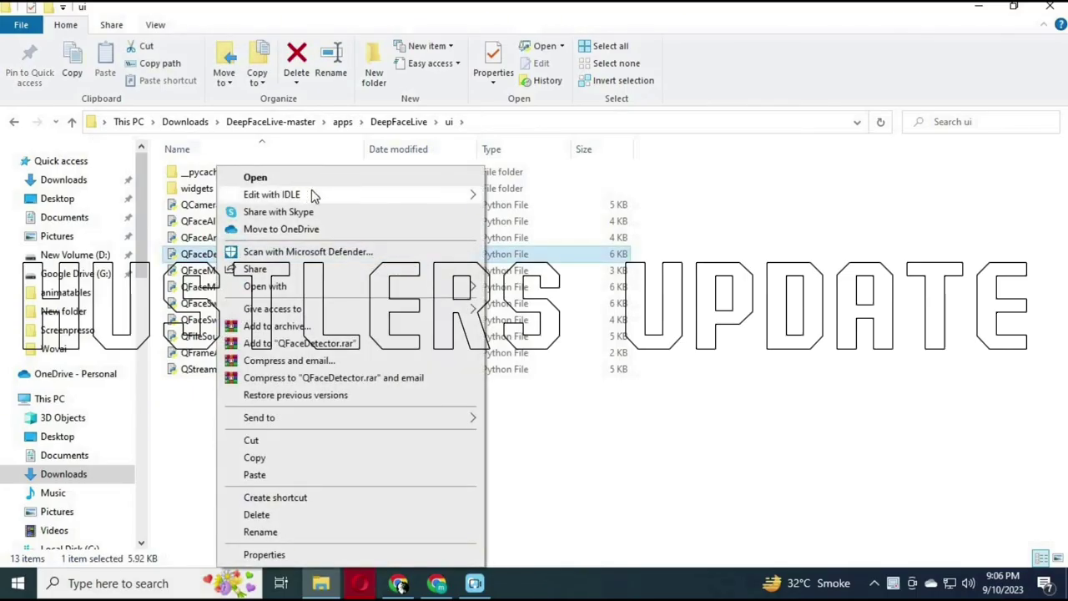
{"action": "mouse_move", "coordinate": [306, 195]}
{"action": "left_click", "coordinate": [567, 231]}
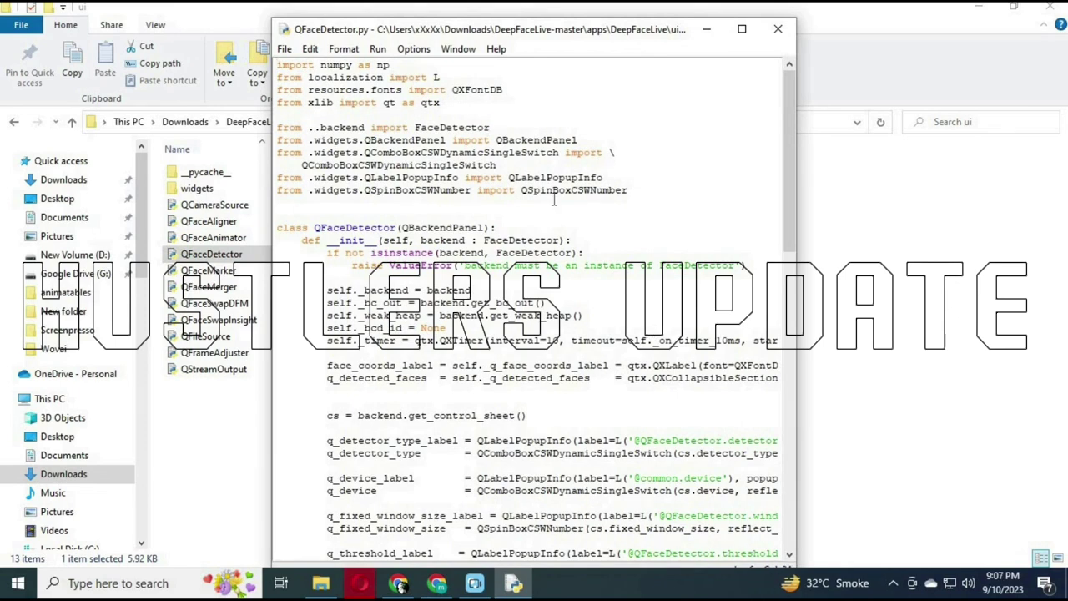
Step: Search QFaceDetector.py for "int" to locate the astype call on the face bounding box
{"action": "key", "text": "ctrl+f"}
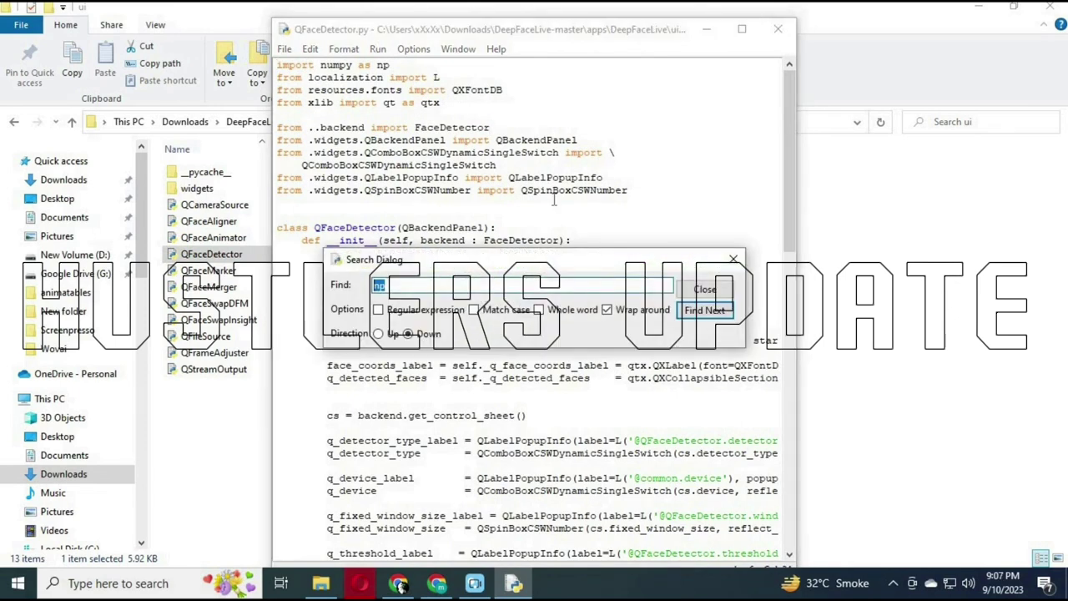
{"action": "type", "text": "int"}
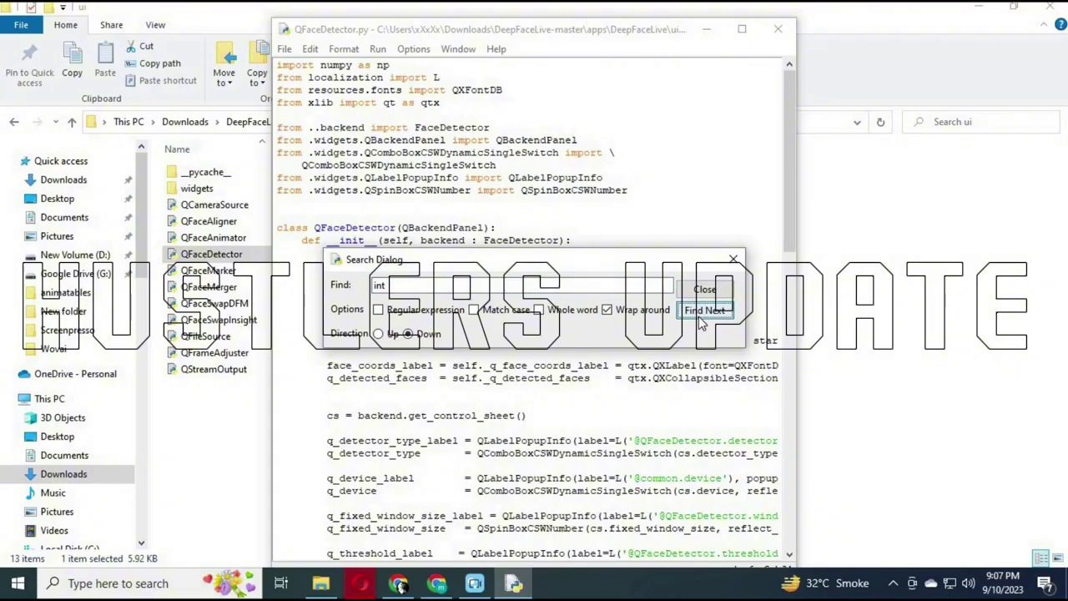
{"action": "left_click", "coordinate": [705, 312]}
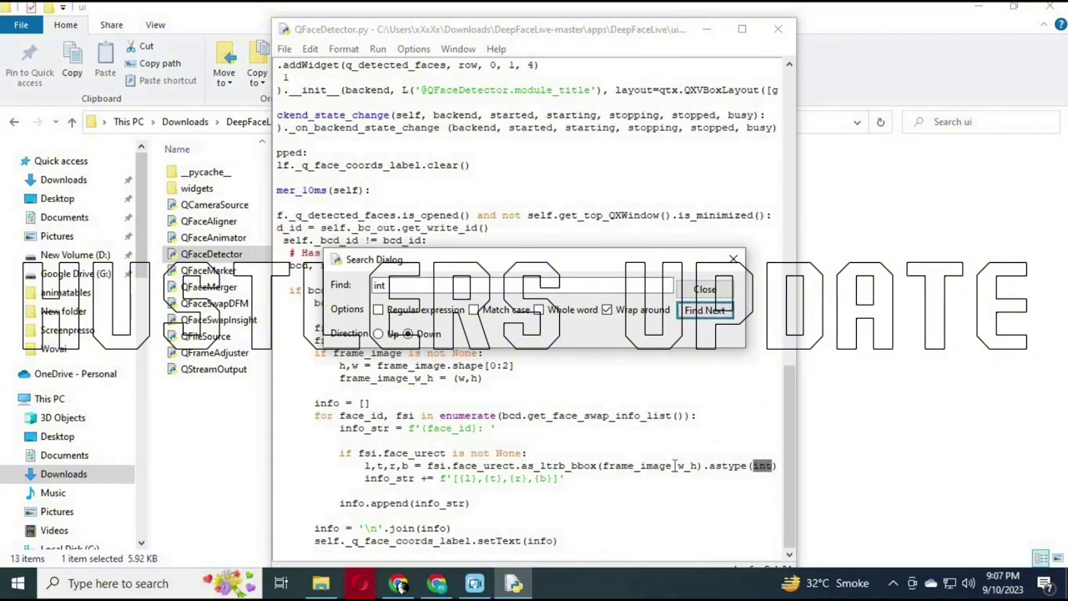
Step: Check the other "int" matches in QFaceDetector.py and select the line assigning l,t,r,b from the face bounding box
{"action": "left_click", "coordinate": [694, 319]}
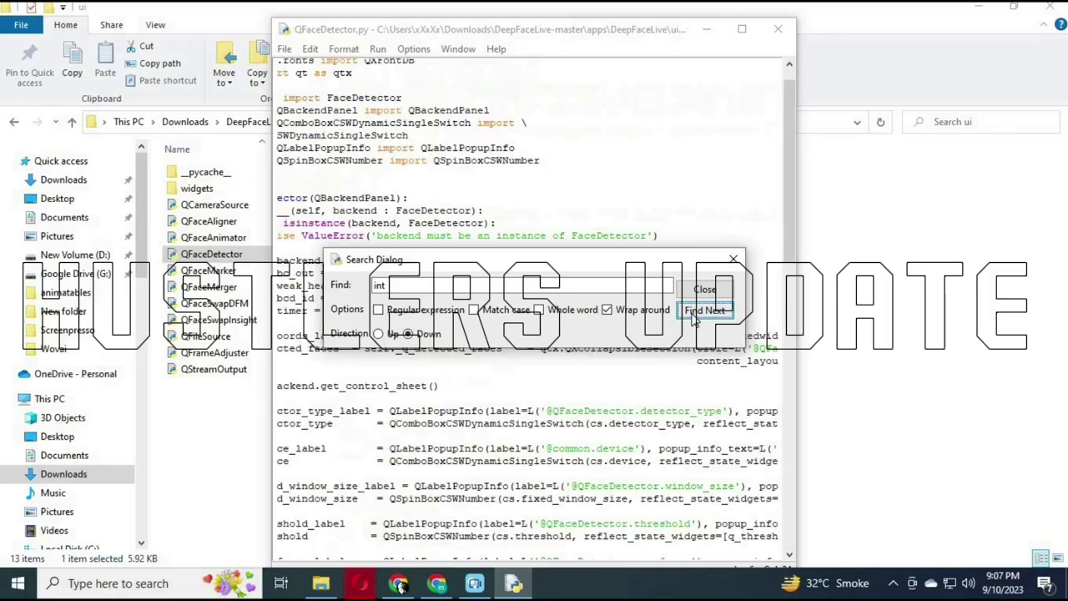
{"action": "left_click", "coordinate": [694, 320]}
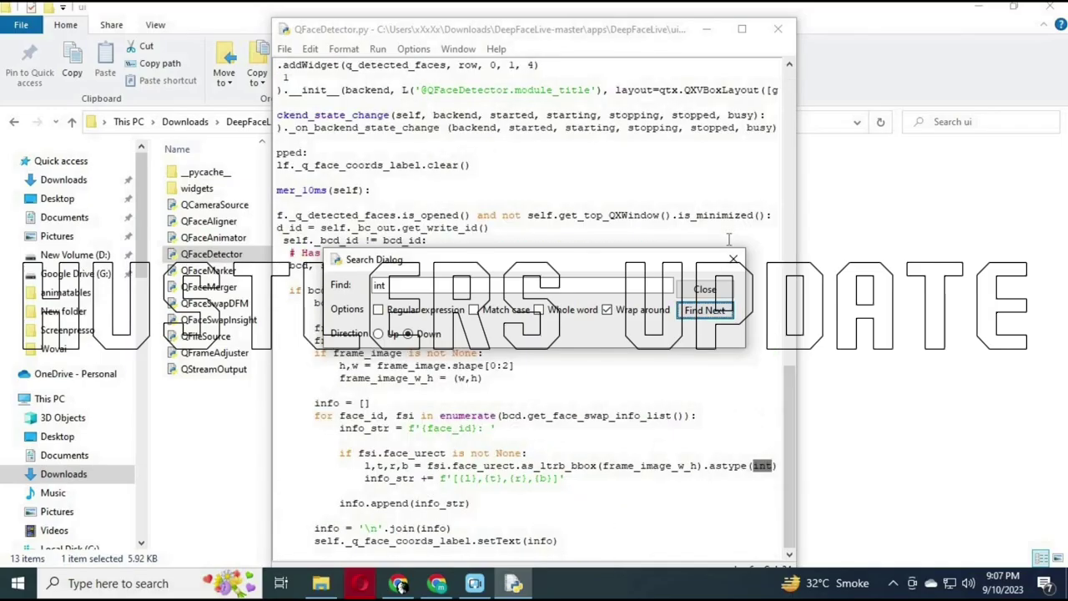
{"action": "double_click", "coordinate": [380, 286]}
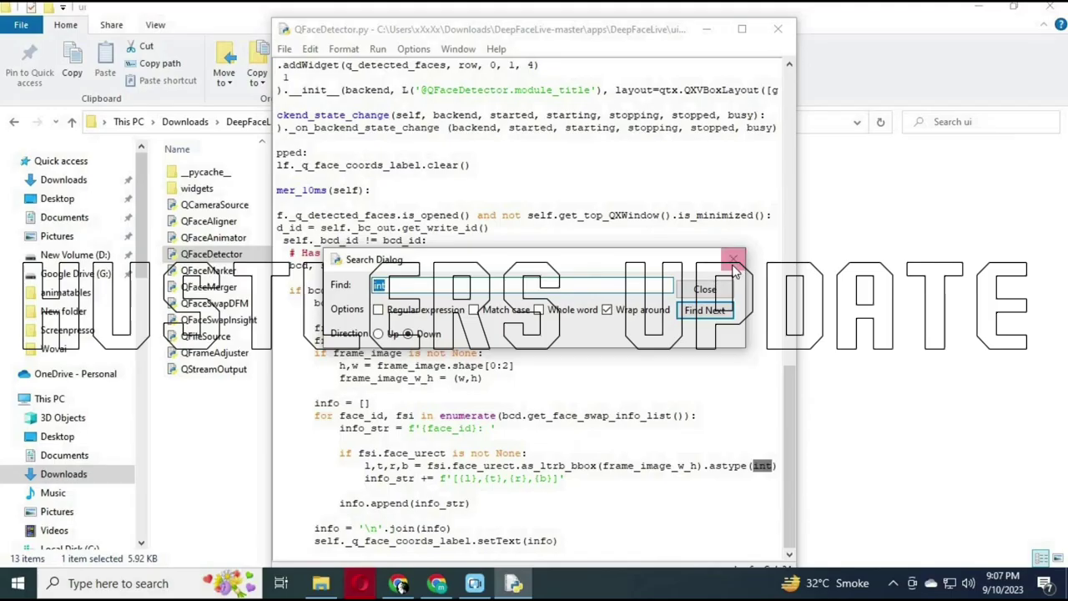
{"action": "left_click", "coordinate": [717, 290]}
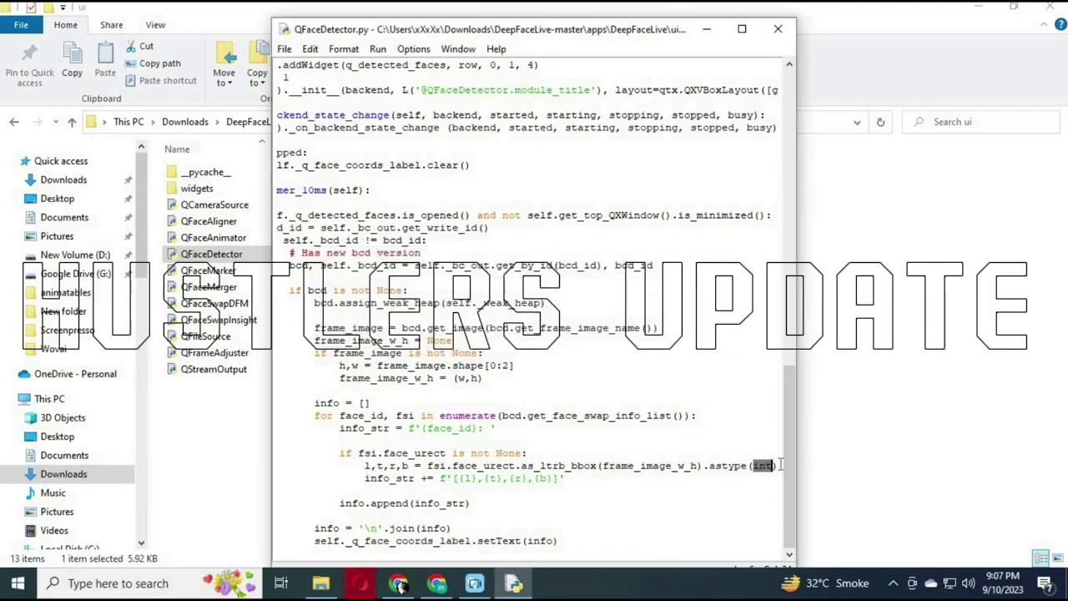
{"action": "left_click_drag", "start_coordinate": [777, 465], "coordinate": [364, 472]}
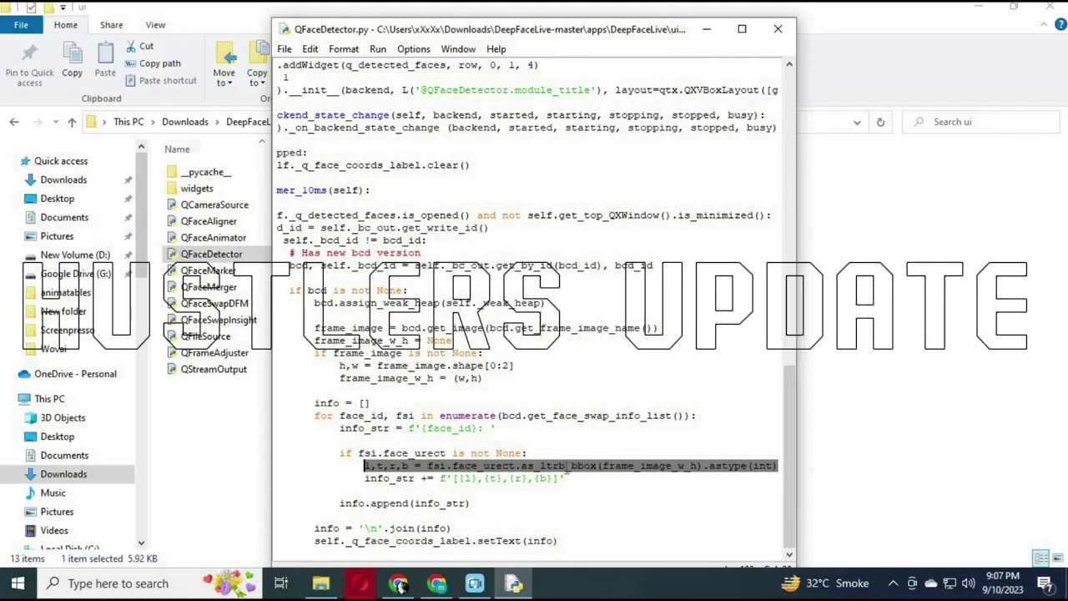
{"action": "left_click", "coordinate": [284, 50]}
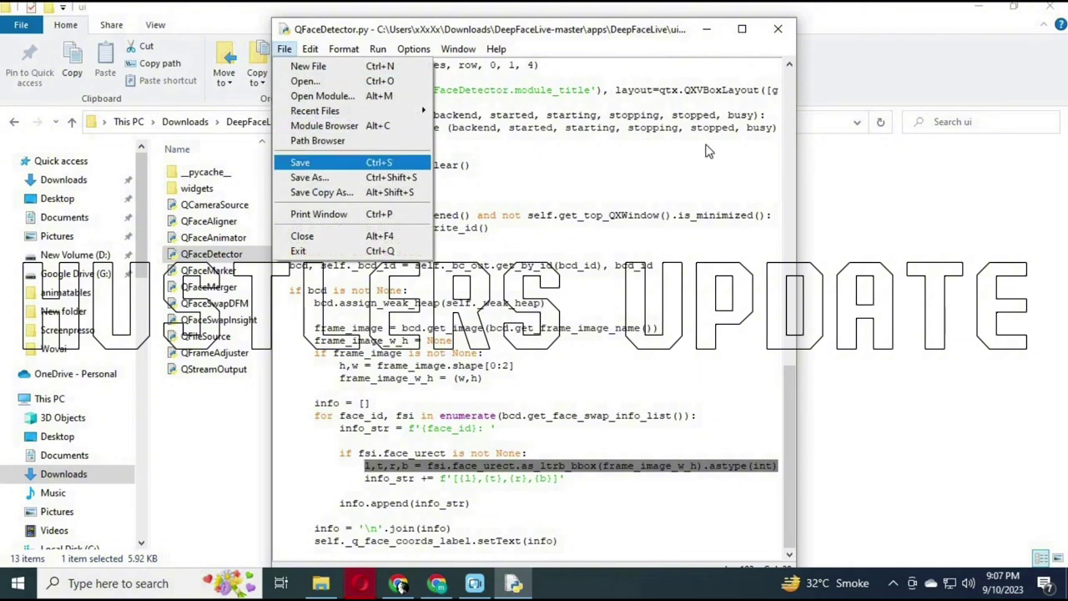
{"action": "left_click", "coordinate": [930, 201]}
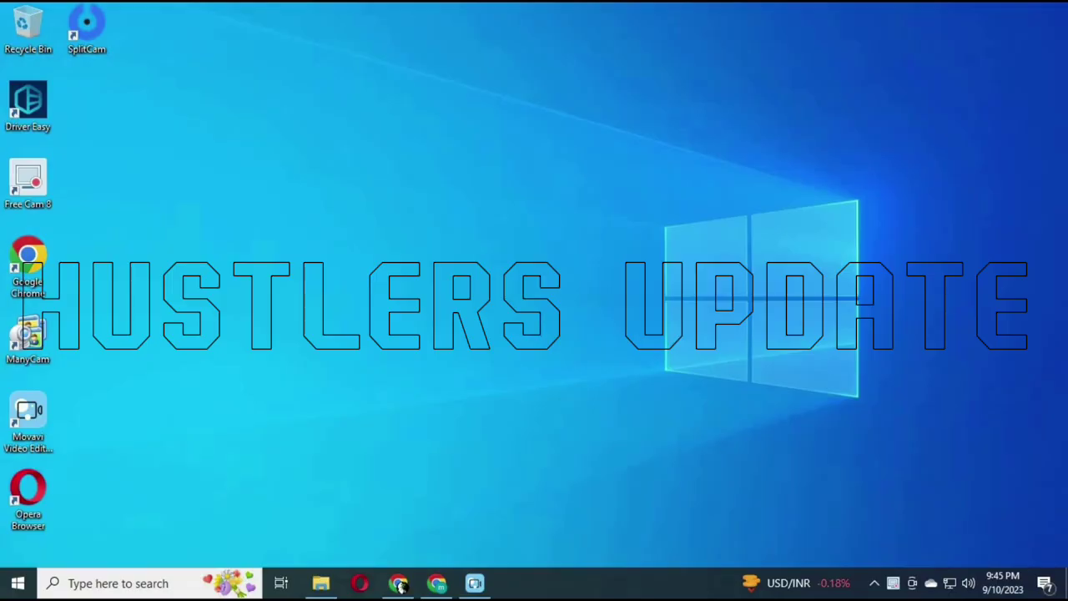
Step: Open Anaconda Prompt as administrator and activate the dee conda environment
{"action": "left_click", "coordinate": [109, 585]}
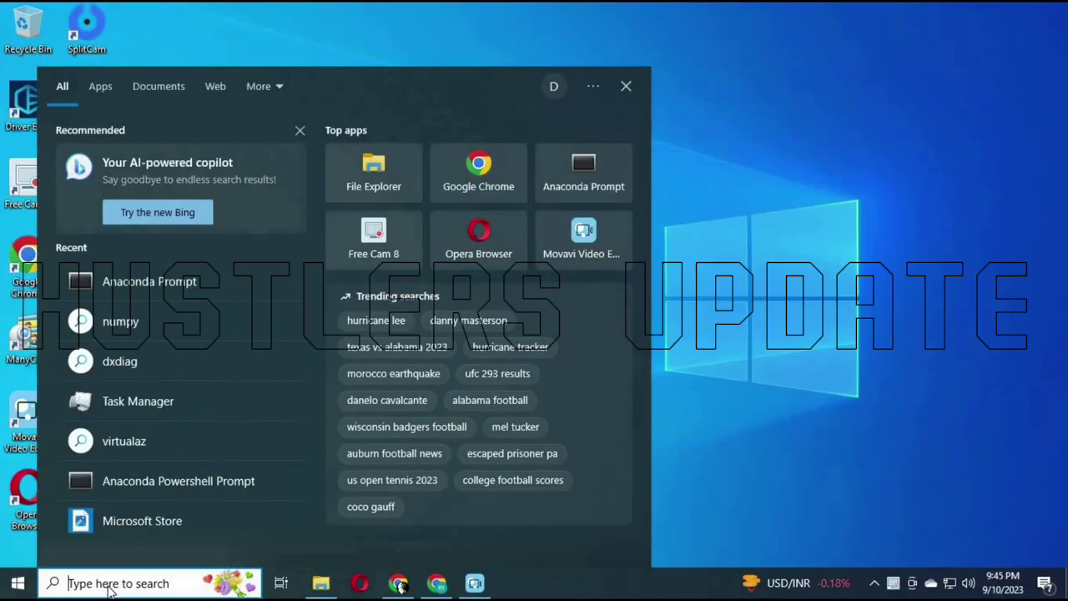
{"action": "type", "text": "ana"}
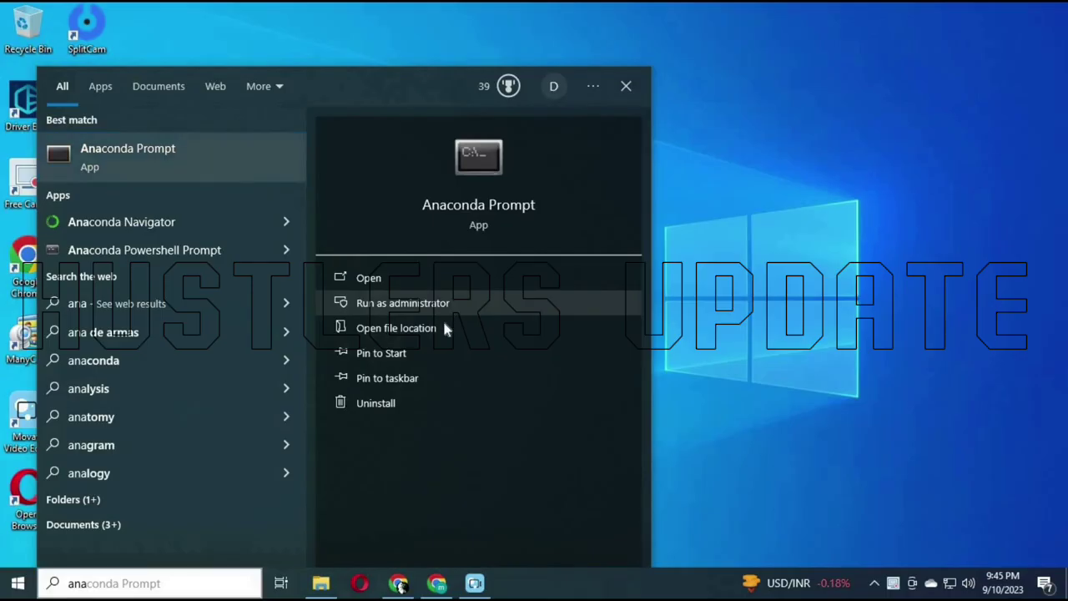
{"action": "key", "text": "Up"}
{"action": "key", "text": "Return"}
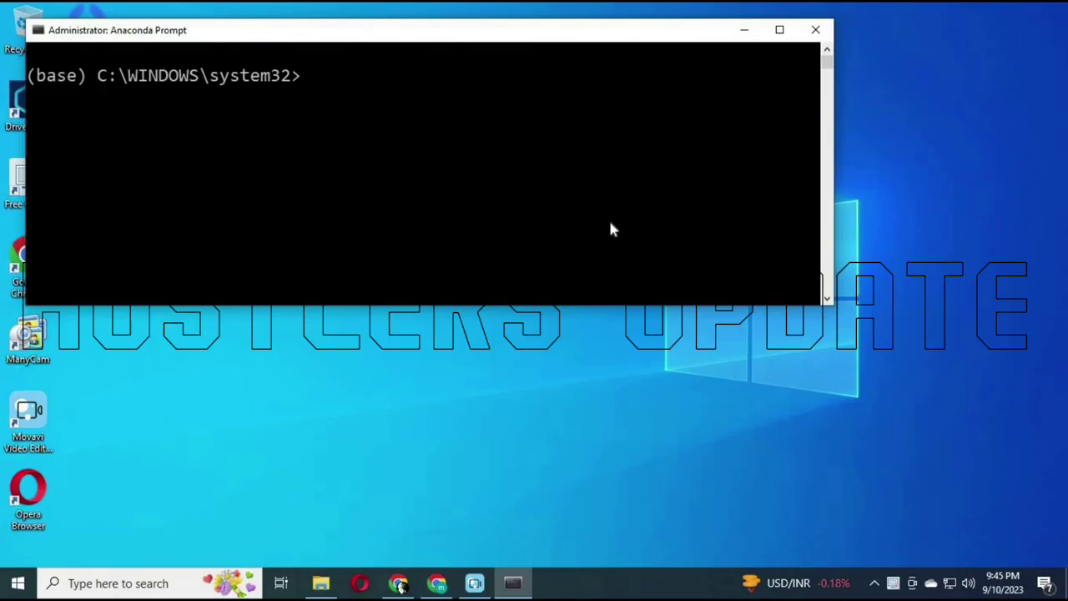
{"action": "type", "text": "conda activate dee"}
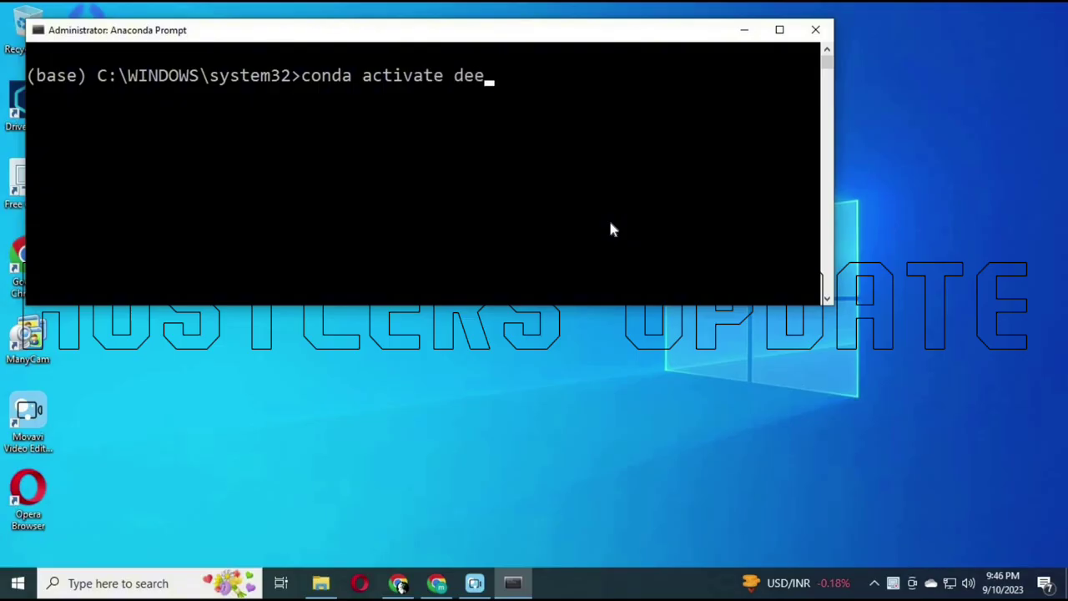
{"action": "key", "text": "Return"}
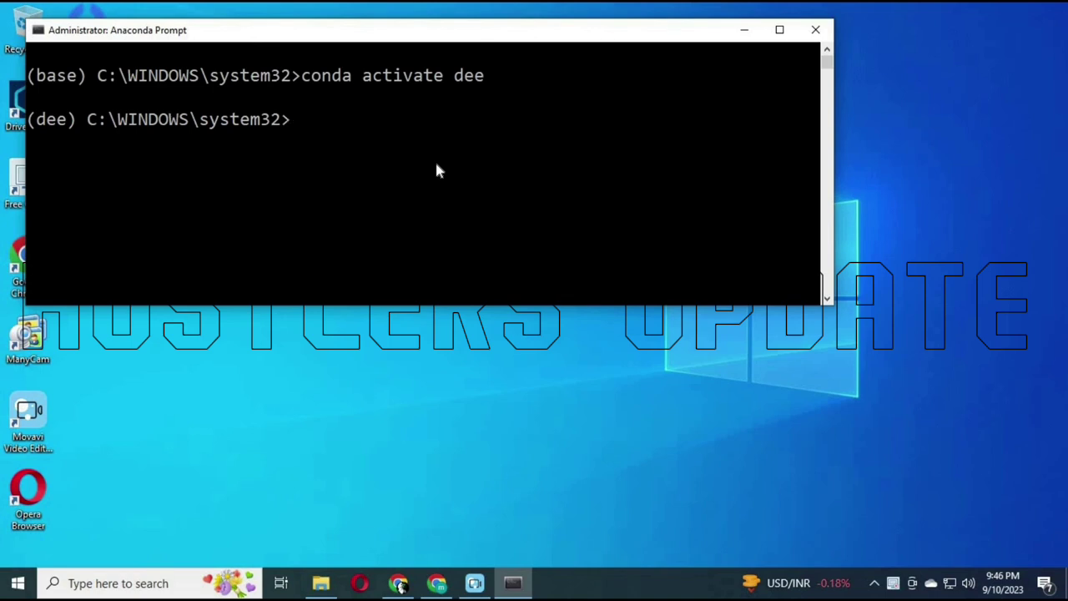
Step: Copy the Downloads\DeepFaceLive-master folder path from File Explorer and change the Anaconda Prompt directory to it with cd
{"action": "type", "text": "cd"}
{"action": "left_click", "coordinate": [320, 583]}
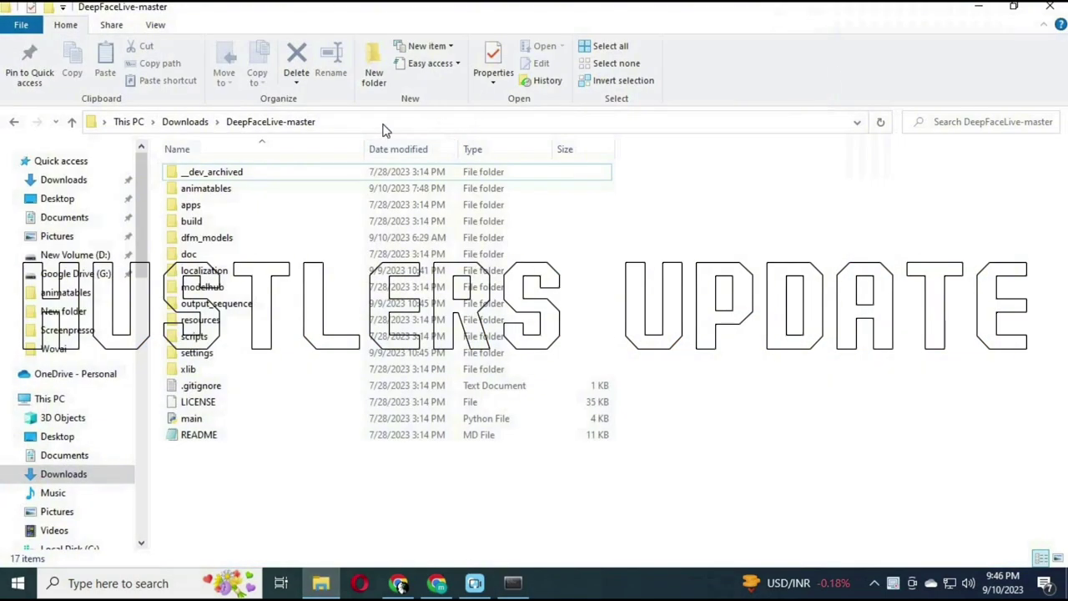
{"action": "left_click", "coordinate": [320, 127]}
{"action": "right_click", "coordinate": [254, 127]}
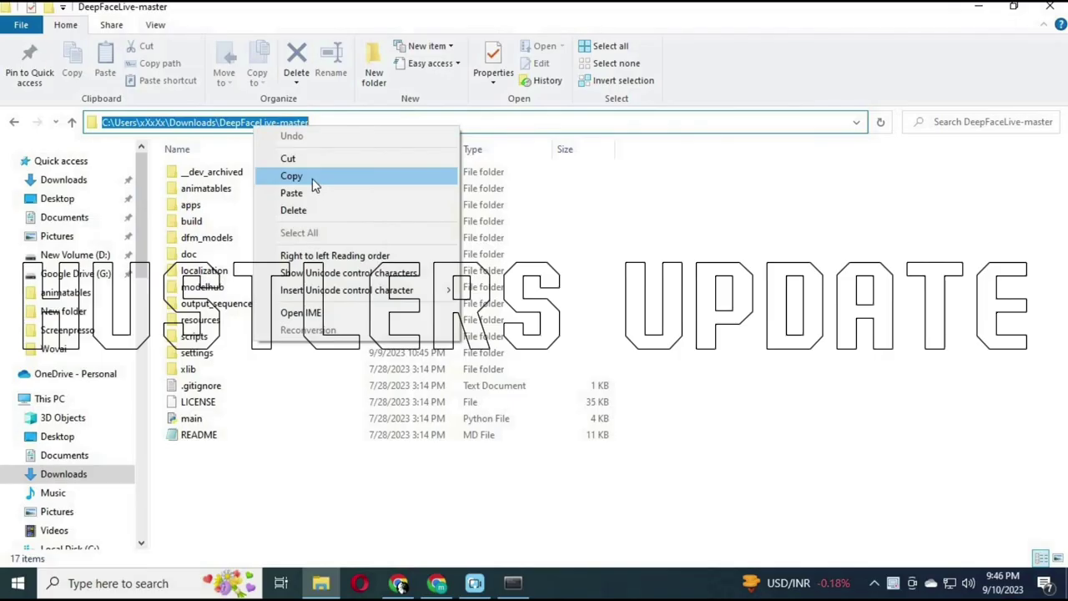
{"action": "left_click", "coordinate": [313, 177]}
{"action": "left_click", "coordinate": [979, 8]}
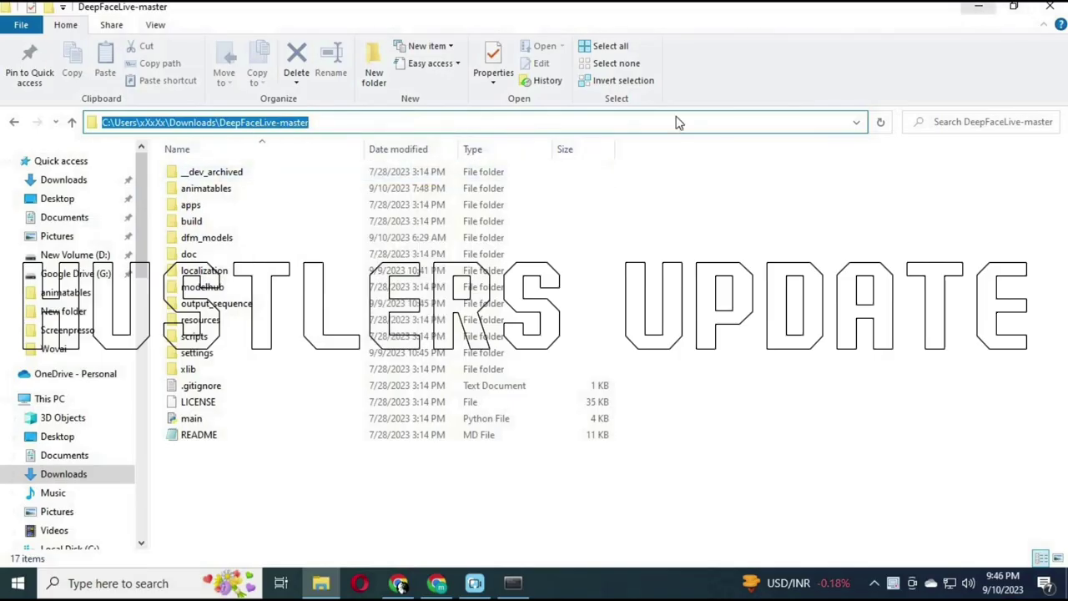
{"action": "key", "text": "ctrl+v"}
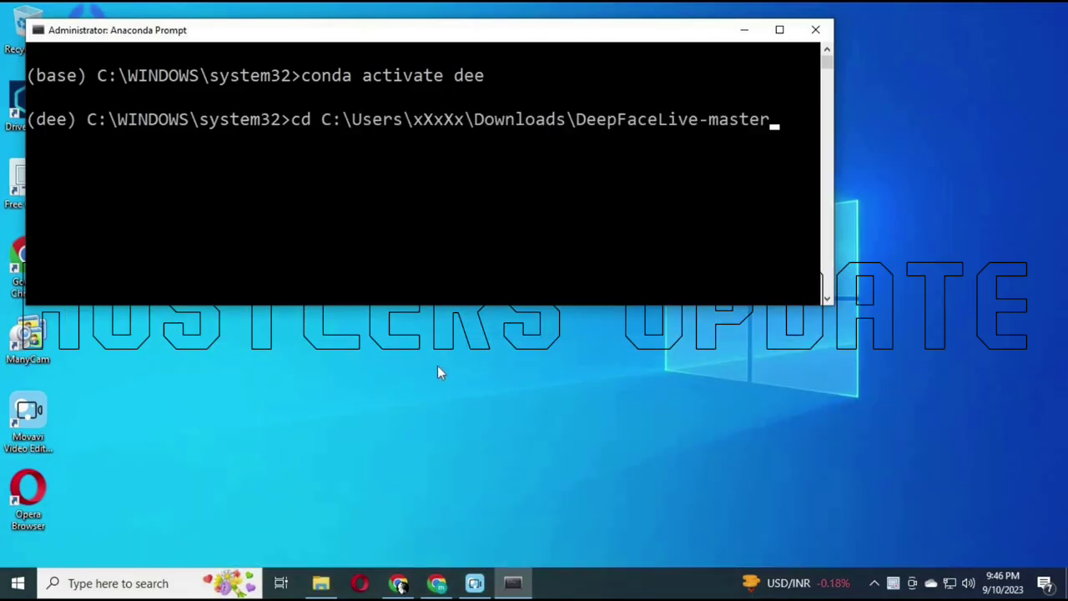
{"action": "key", "text": "Return"}
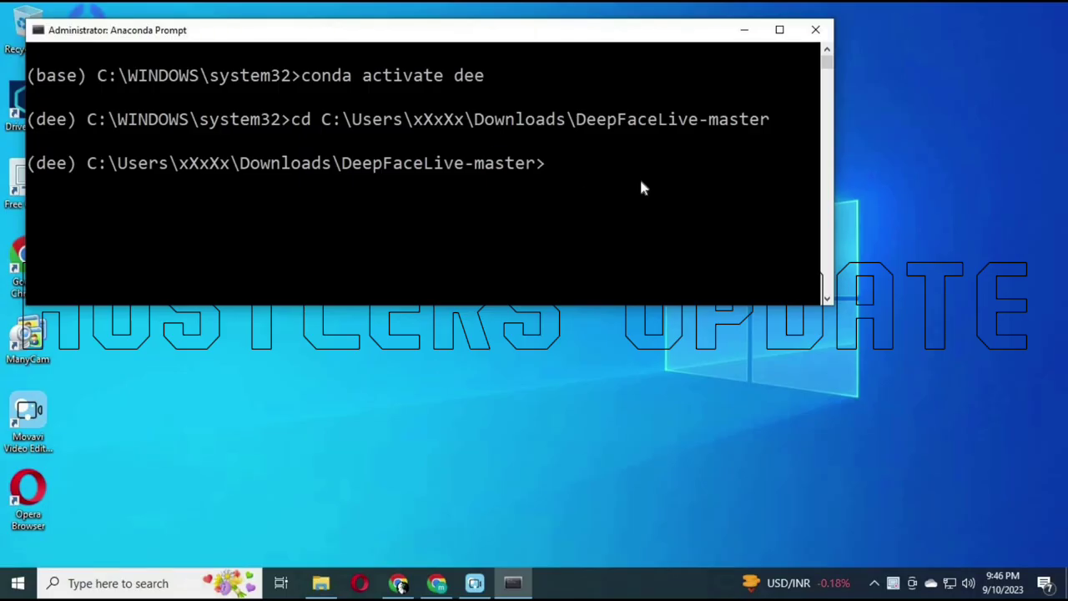
Step: Run python main.py run DeepFaceLive --userdata-dir with the copied DeepFaceLive-master folder path as the user data directory
{"action": "type", "text": "python"}
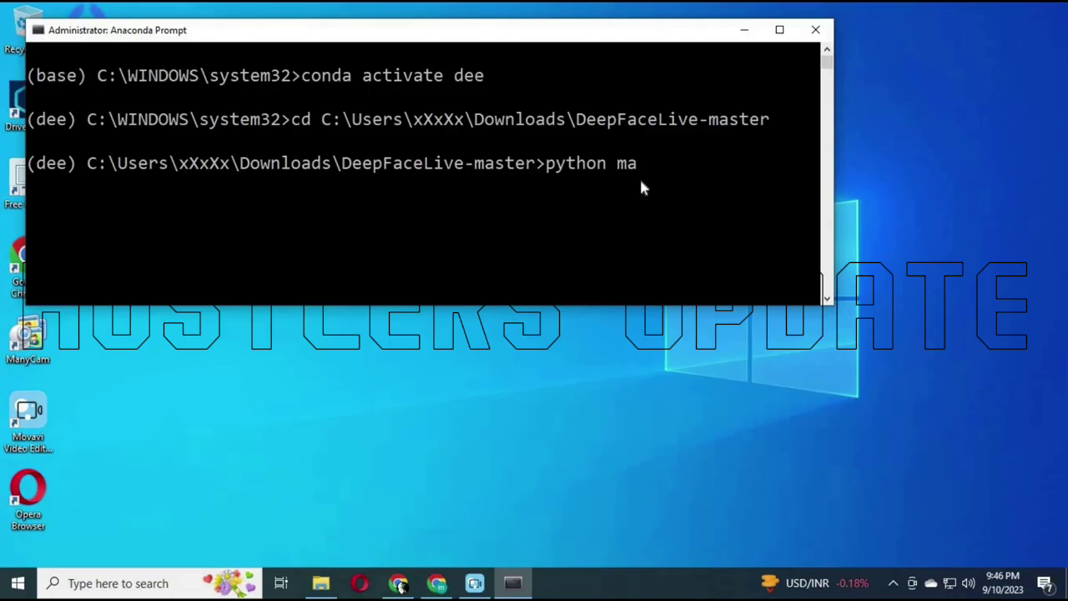
{"action": "type", "text": "main.py"}
{"action": "type", "text": " ru"}
{"action": "type", "text": "n "}
{"action": "type", "text": "Deep"}
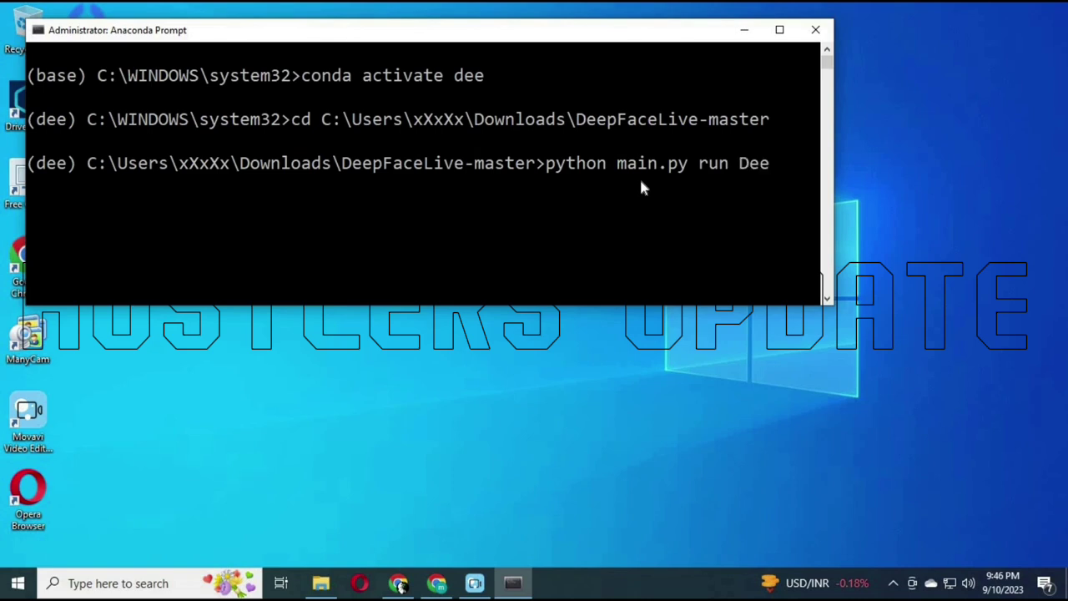
{"action": "type", "text": "FaceLive"}
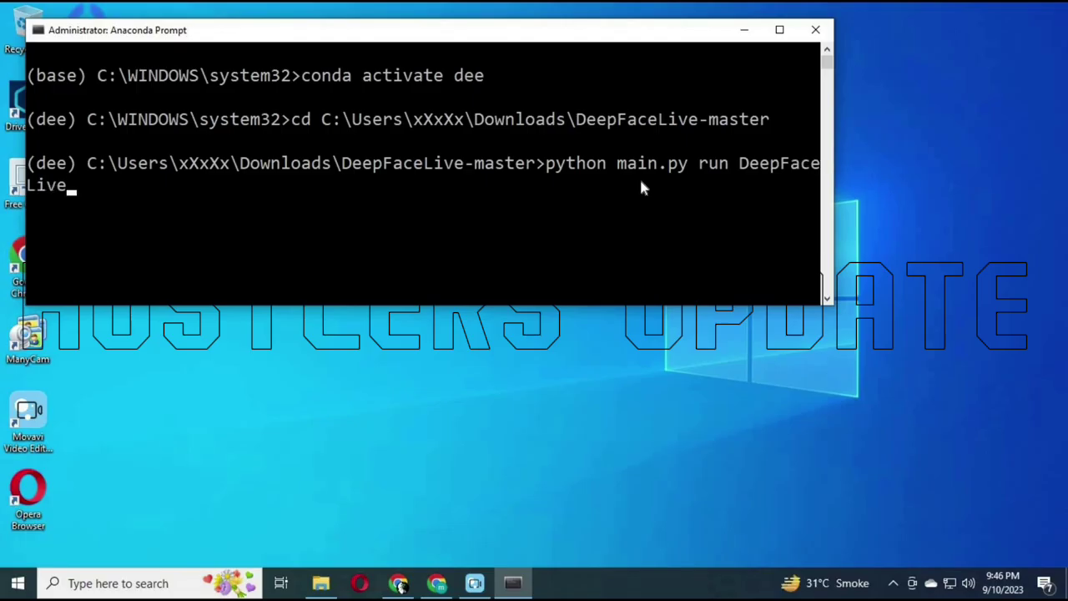
{"action": "type", "text": " --userdata"}
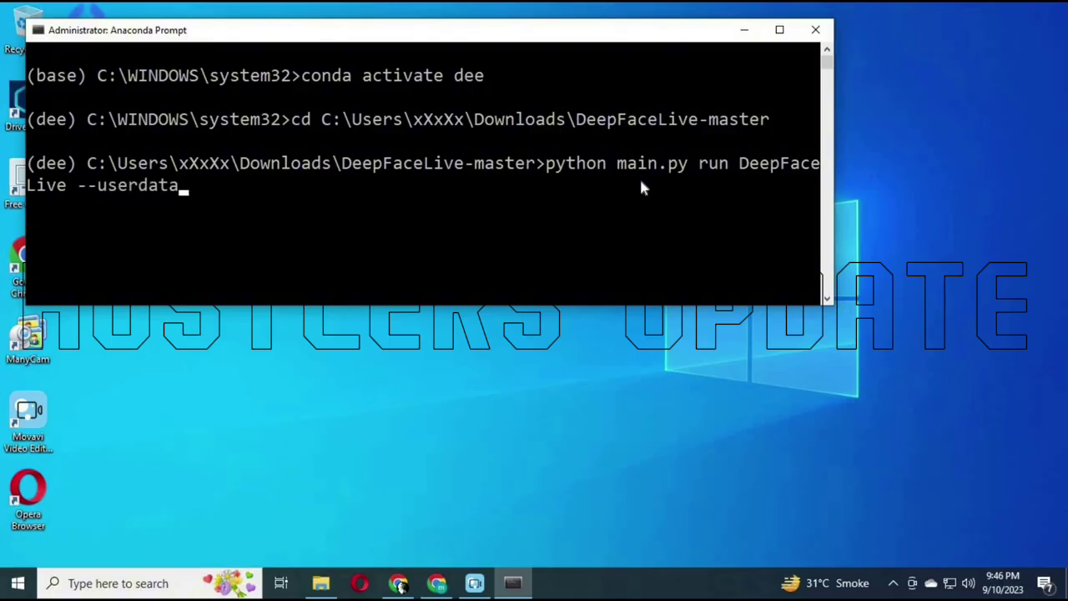
{"action": "type", "text": "-dir"}
{"action": "key", "text": "ctrl+v"}
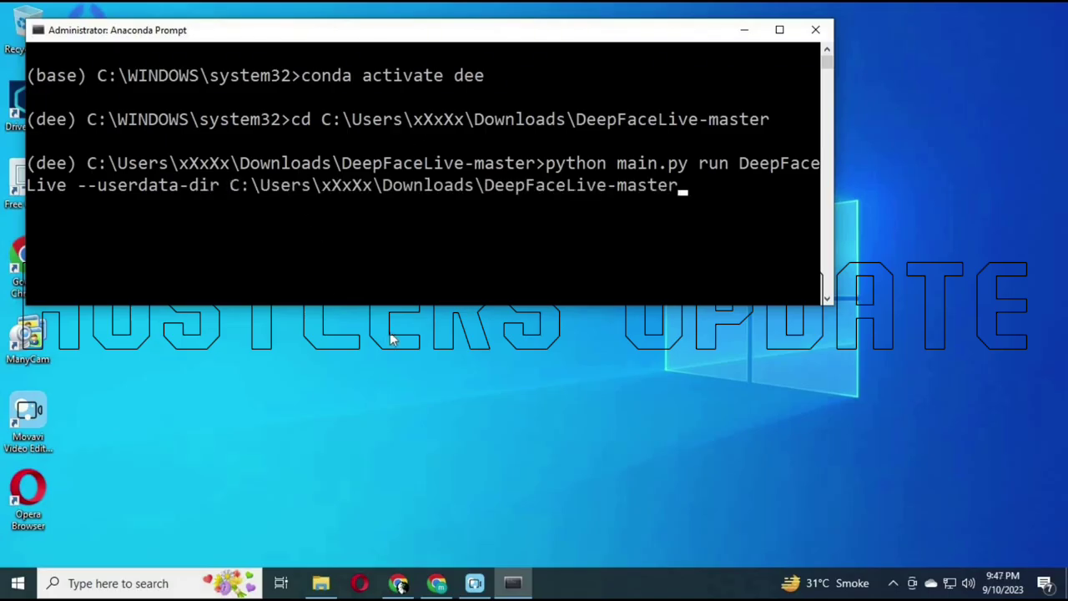
{"action": "key", "text": "Return"}
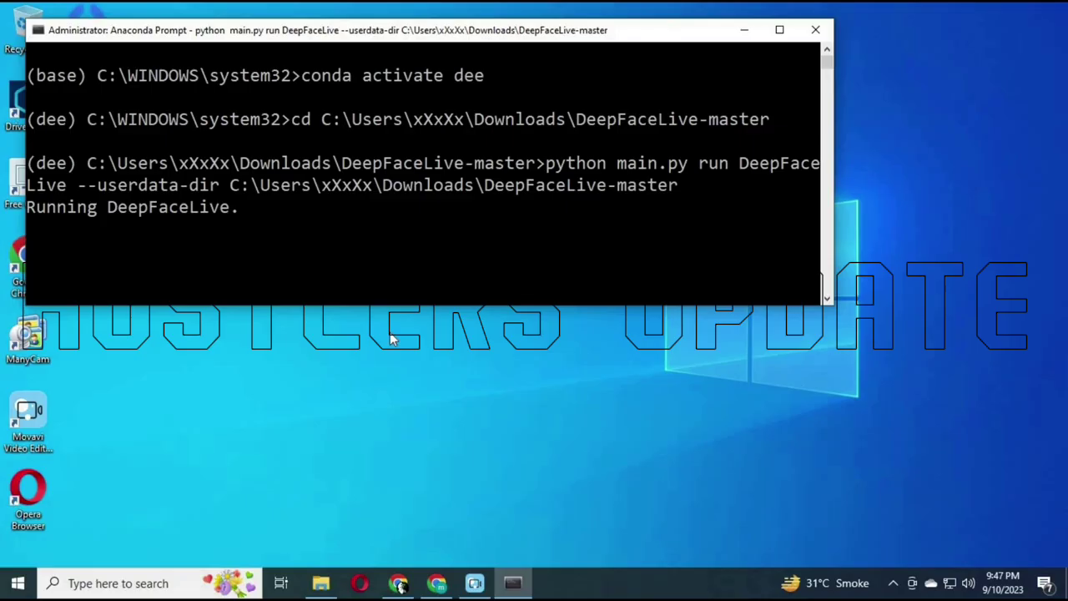